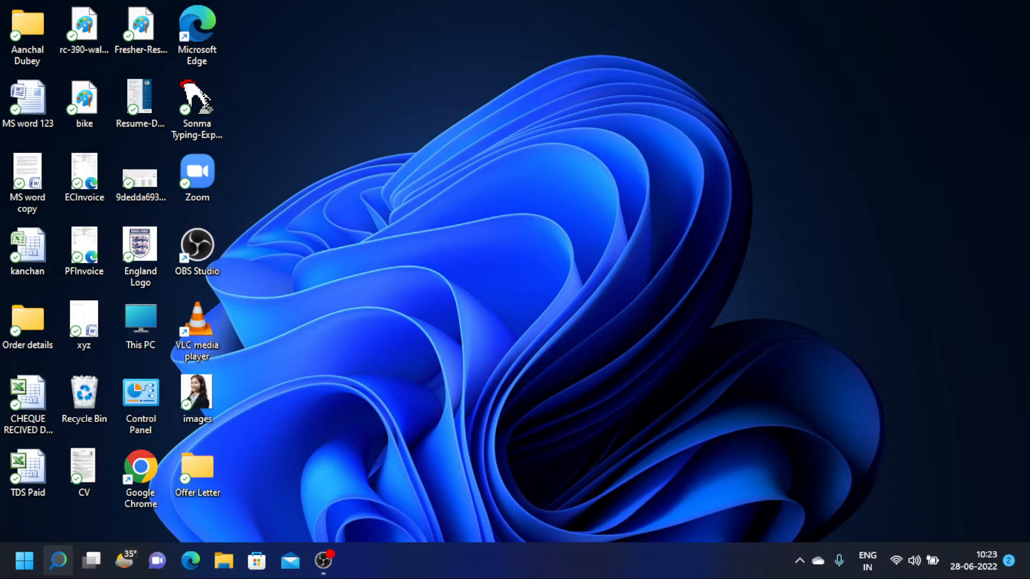
Find Excel through the system search, launch it, and close the OneDrive screenshot-saving offer.
click(58, 561)
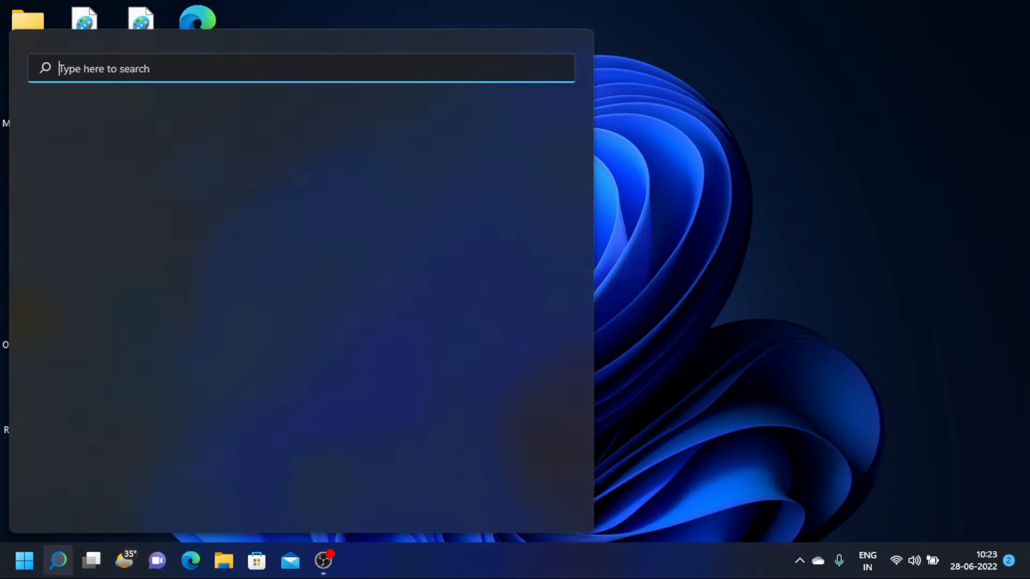
text(exc)
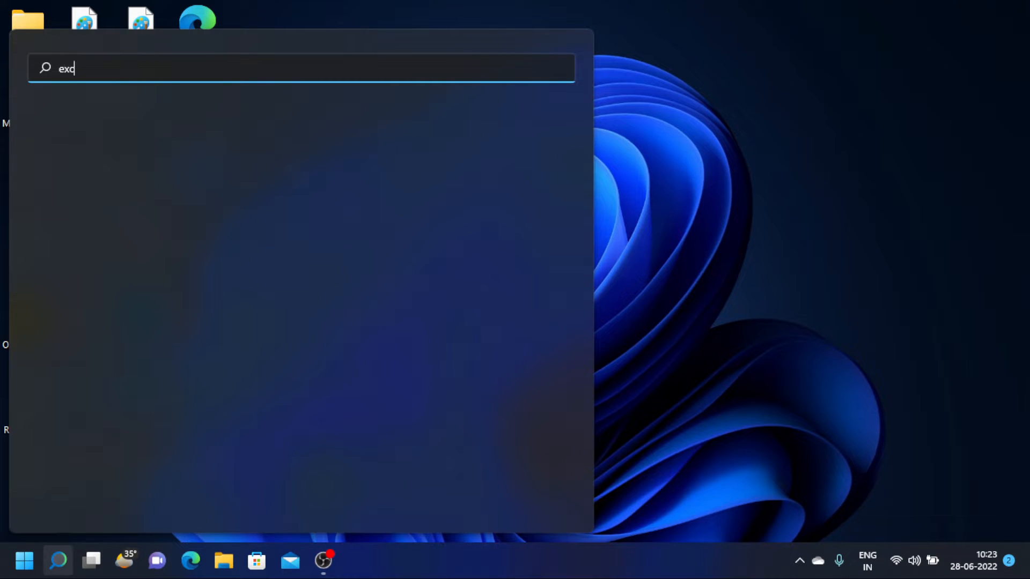
text(ek)
key(BackSpace)
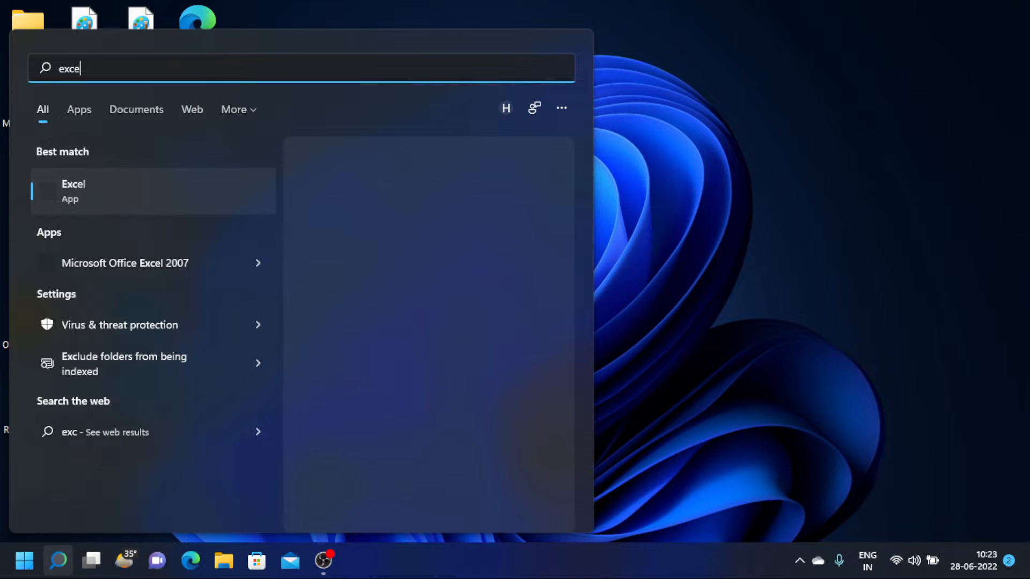
text(l)
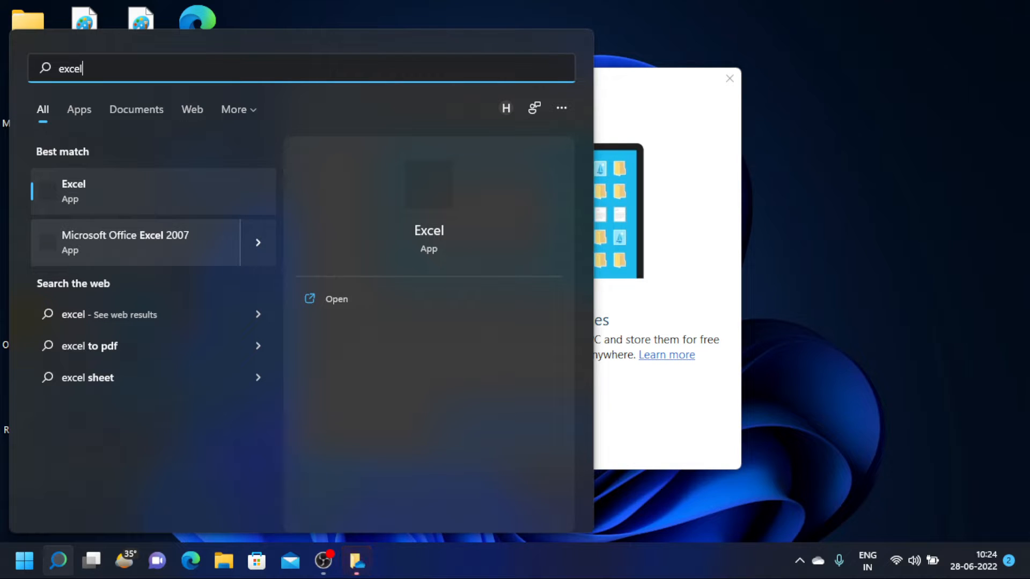
key(Return)
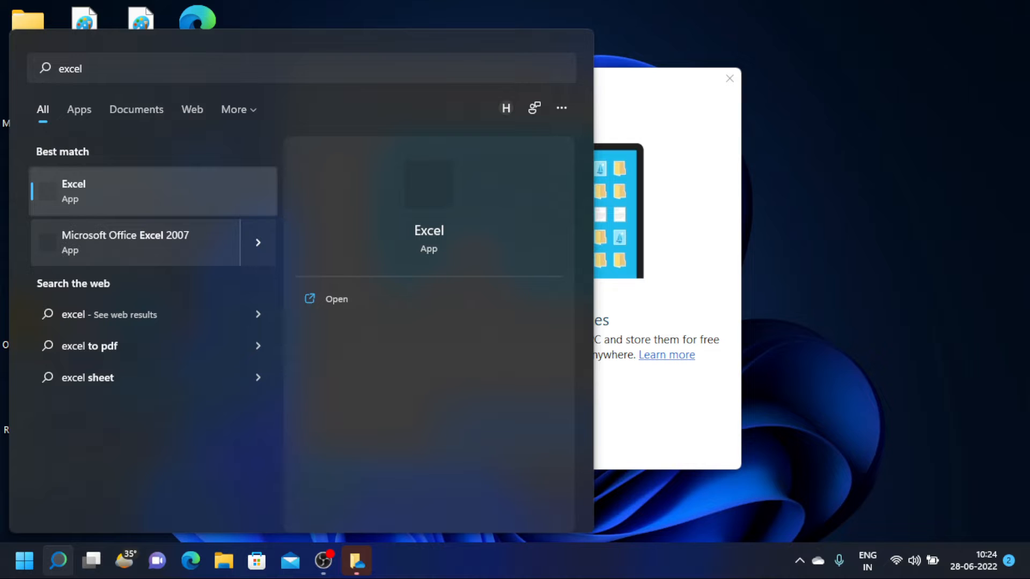
key(Escape)
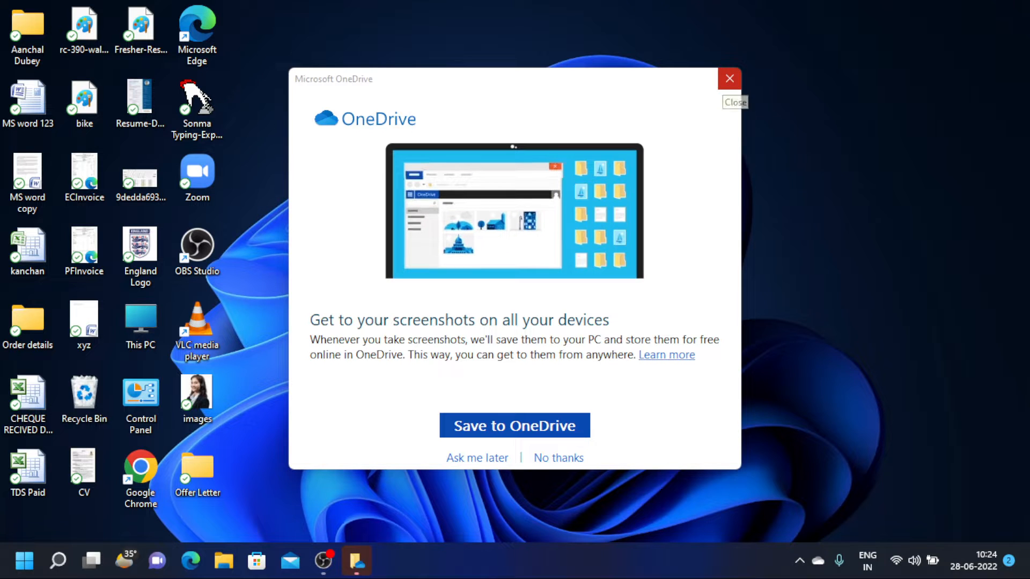
click(729, 79)
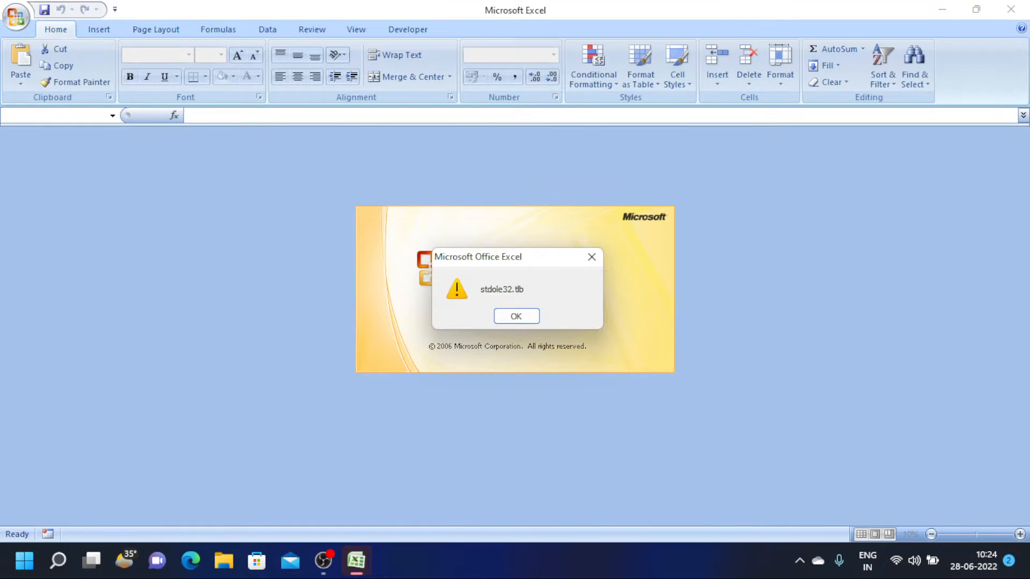
Dismiss the stdole32.tlb startup alert and cancel the 2007 Microsoft Office system setup.
key(Return)
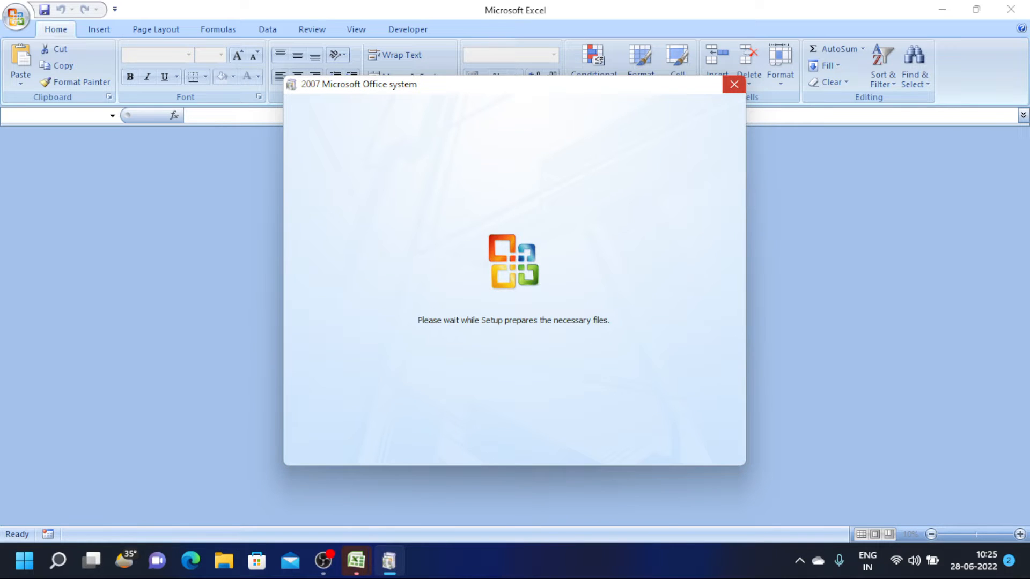
click(734, 85)
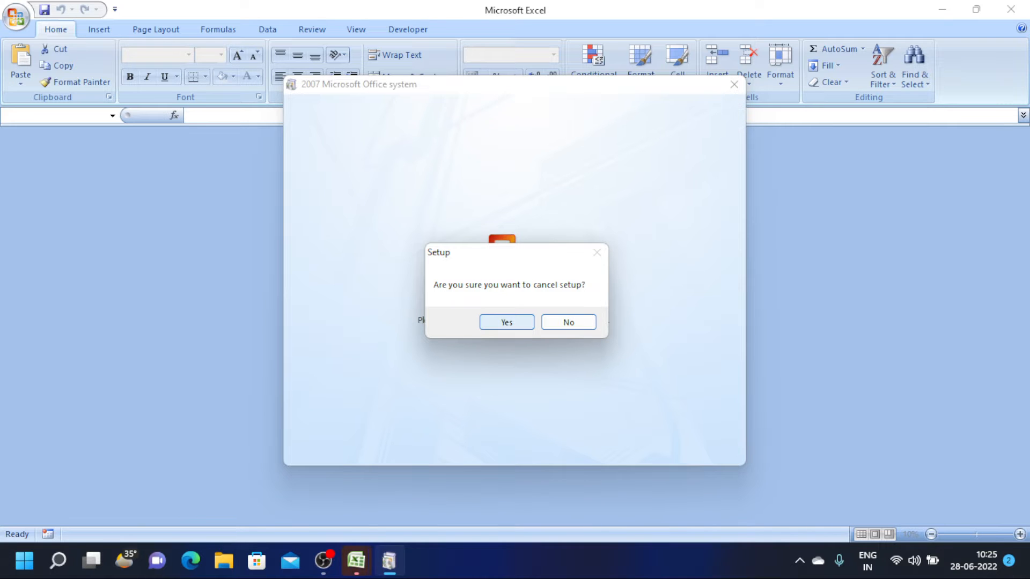
click(507, 322)
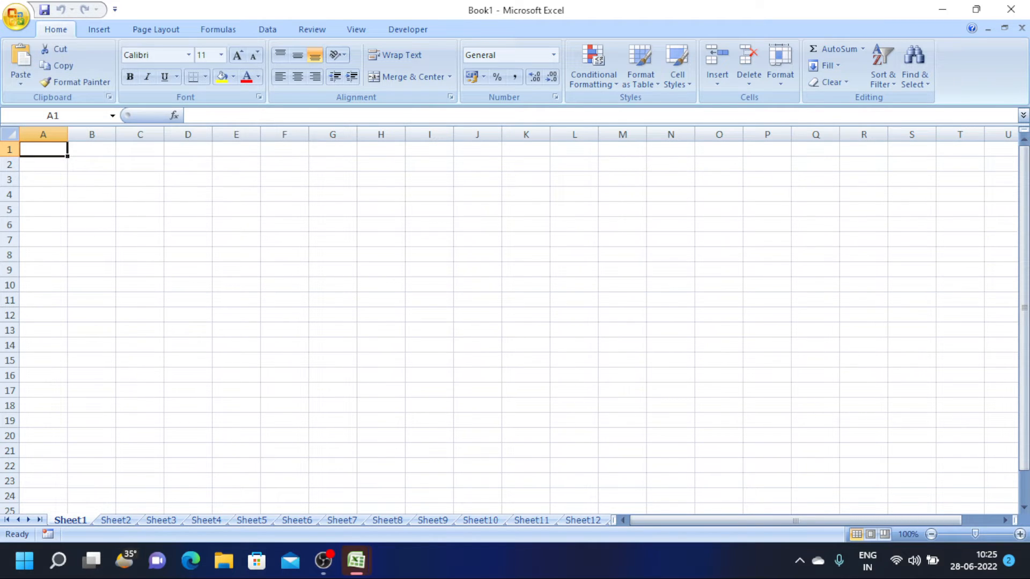
Set the number of sheets included in new workbooks to 3 in Excel Options and create a new blank workbook.
click(16, 16)
click(16, 16)
click(16, 16)
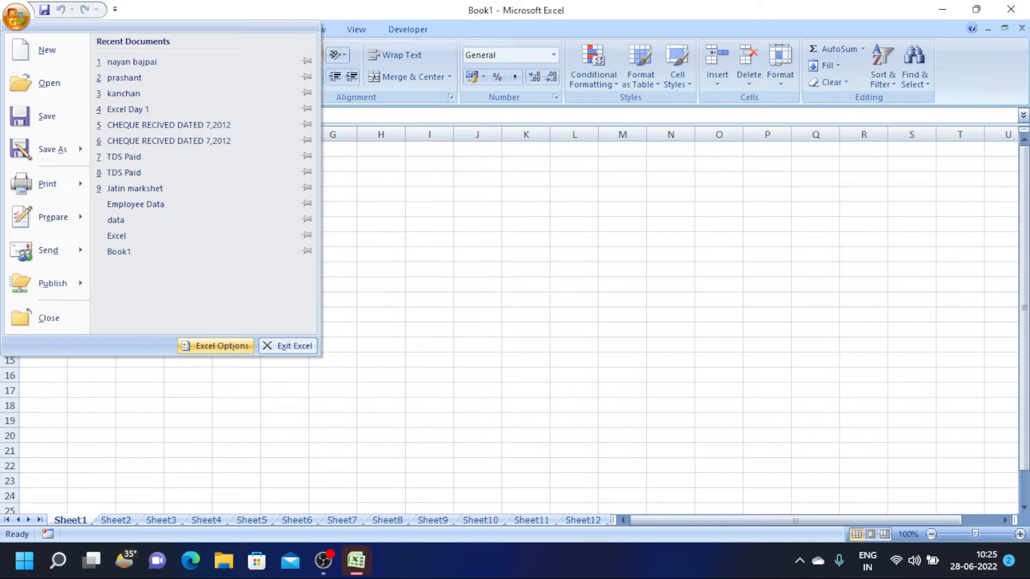
click(216, 346)
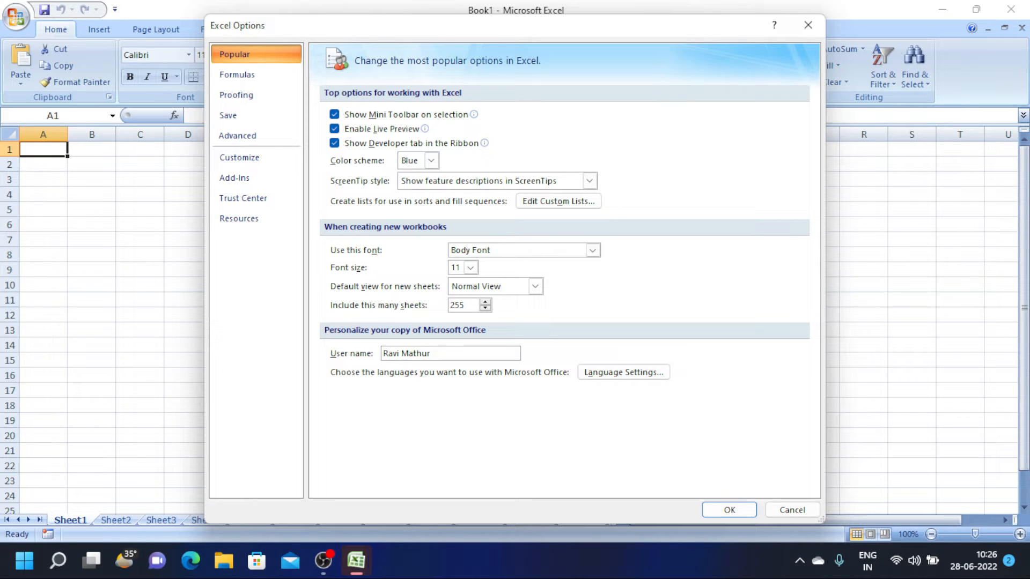
key(BackSpace)
key(BackSpace)
key(BackSpace)
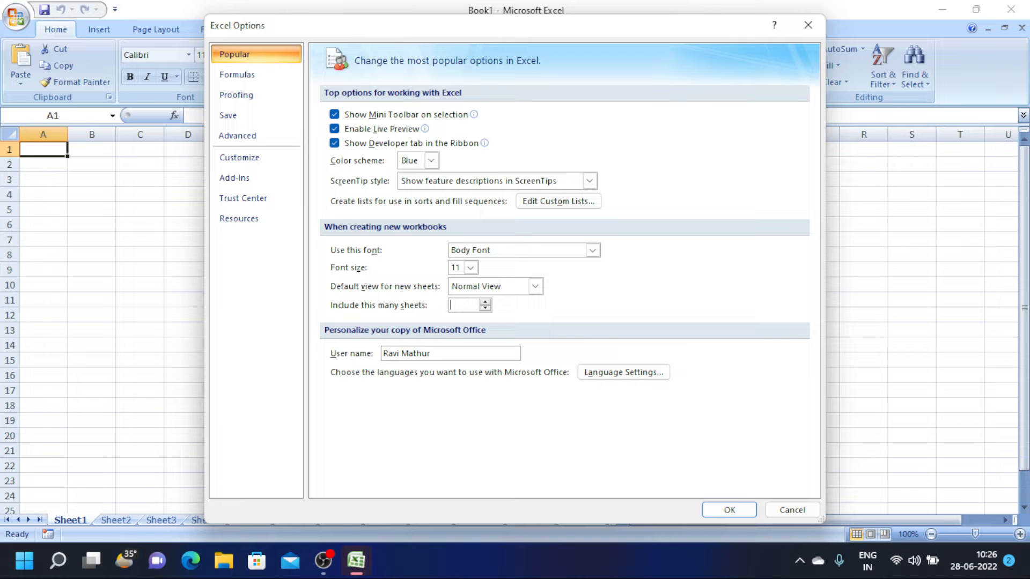
text(3)
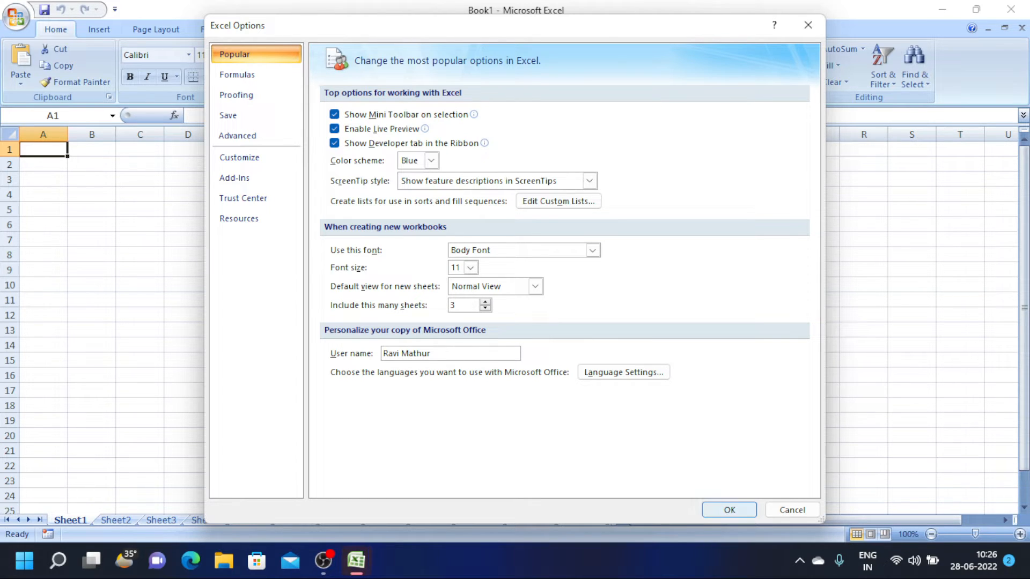
click(729, 510)
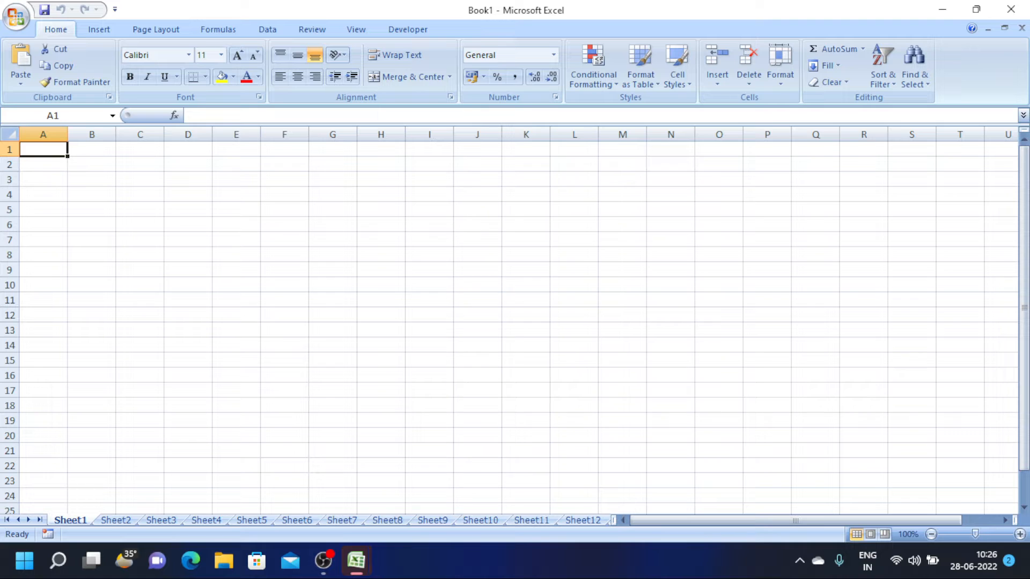
key(ctrl+n)
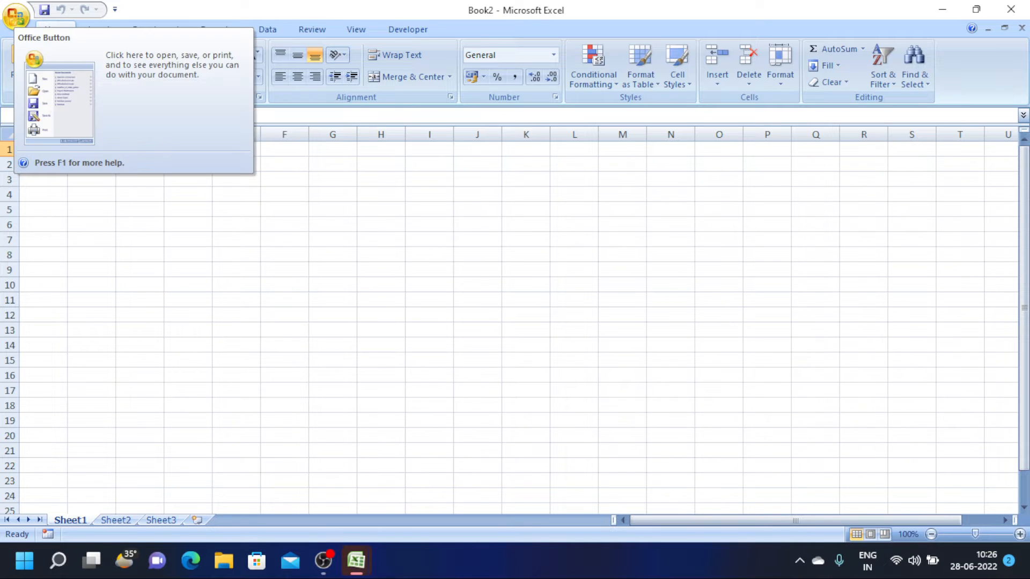
Start saving the new workbook and choose the Excel Classes folder on Local Disk (D:) as its location.
click(16, 16)
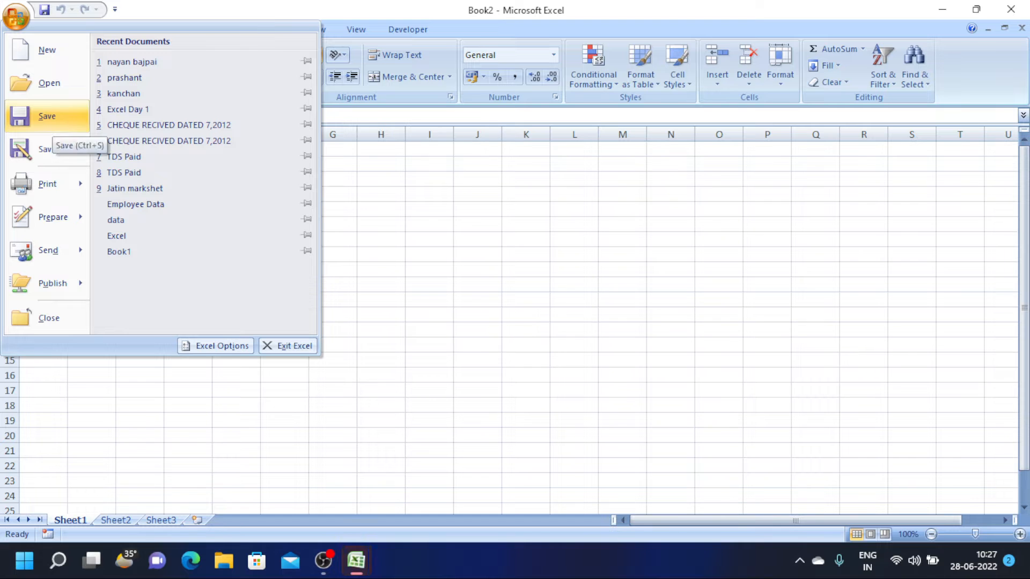
click(48, 116)
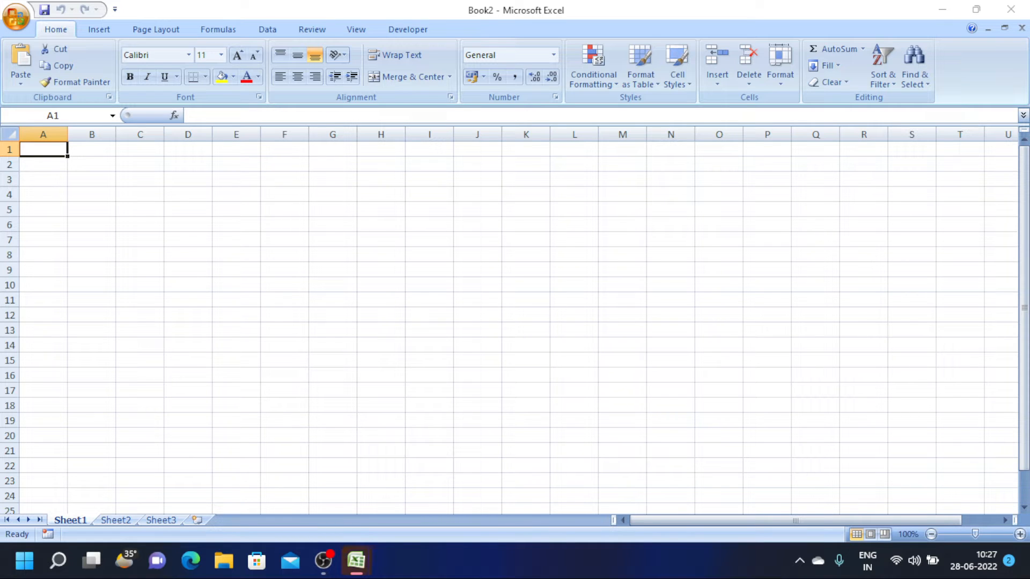
key(F12)
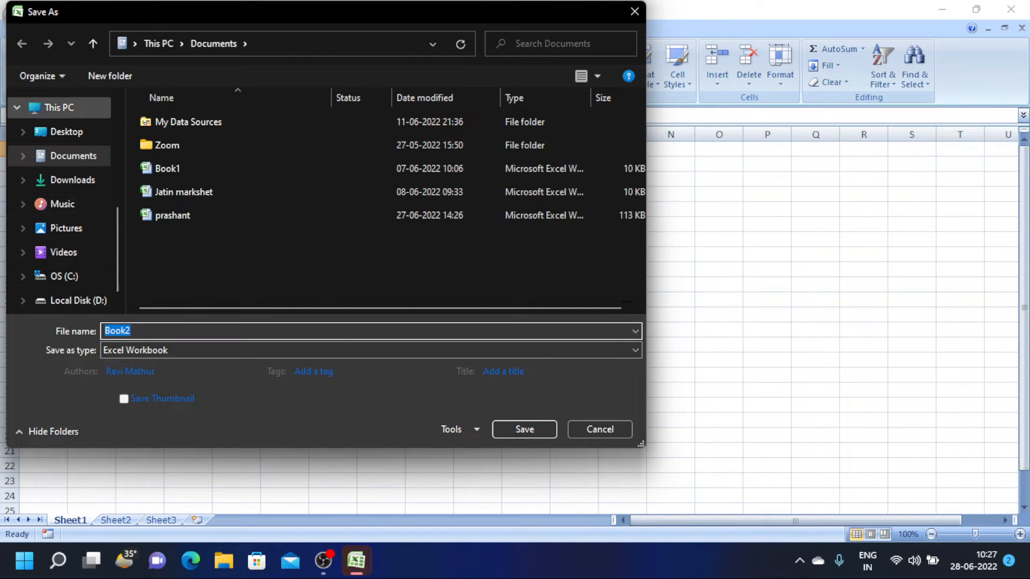
click(59, 108)
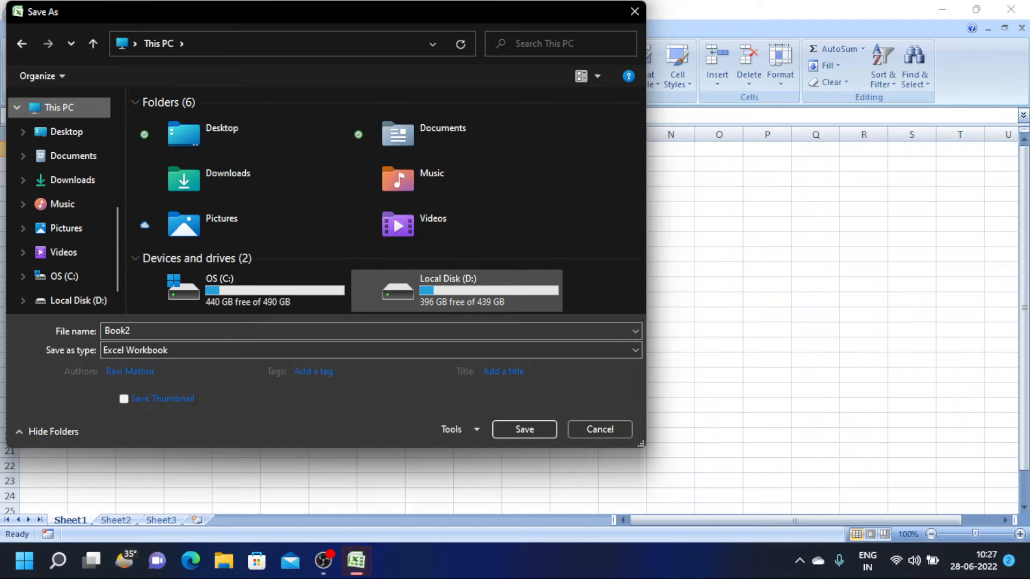
click(456, 290)
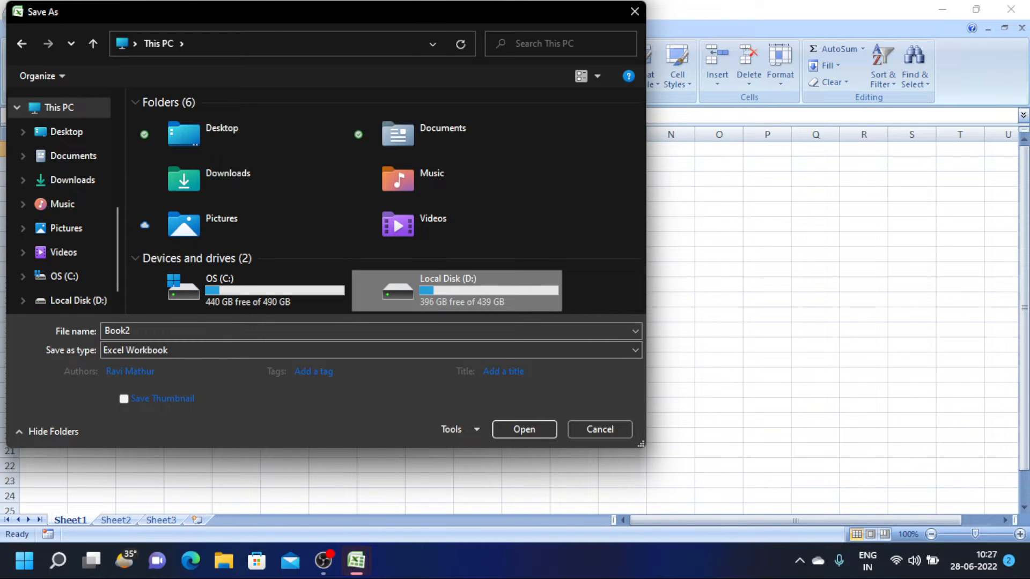
key(Return)
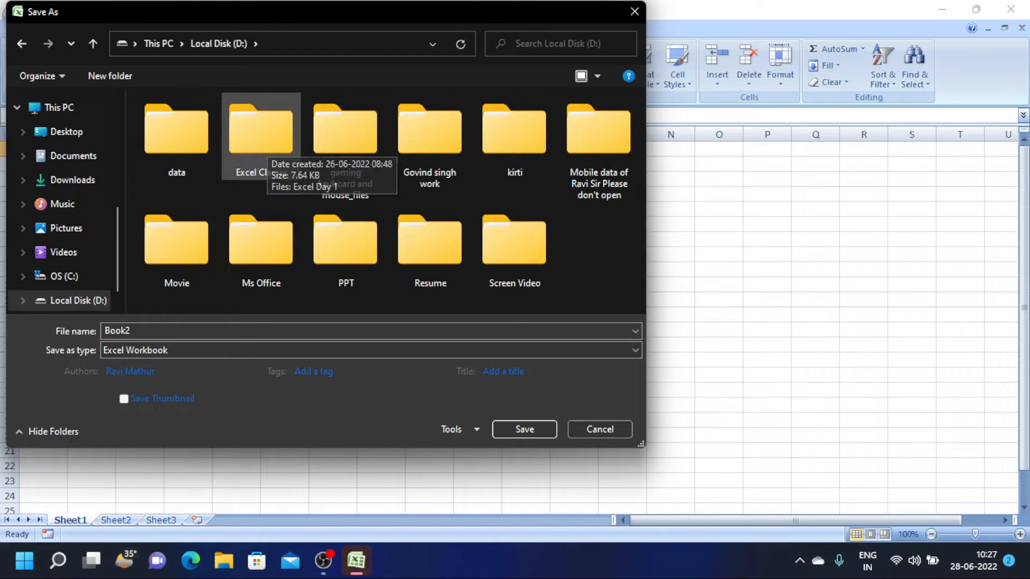
click(262, 142)
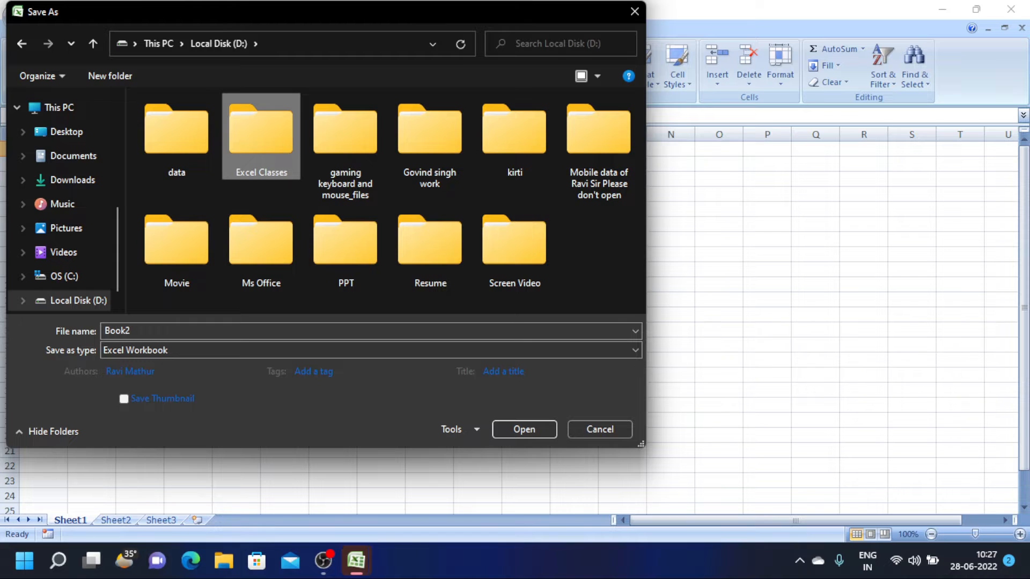
key(Return)
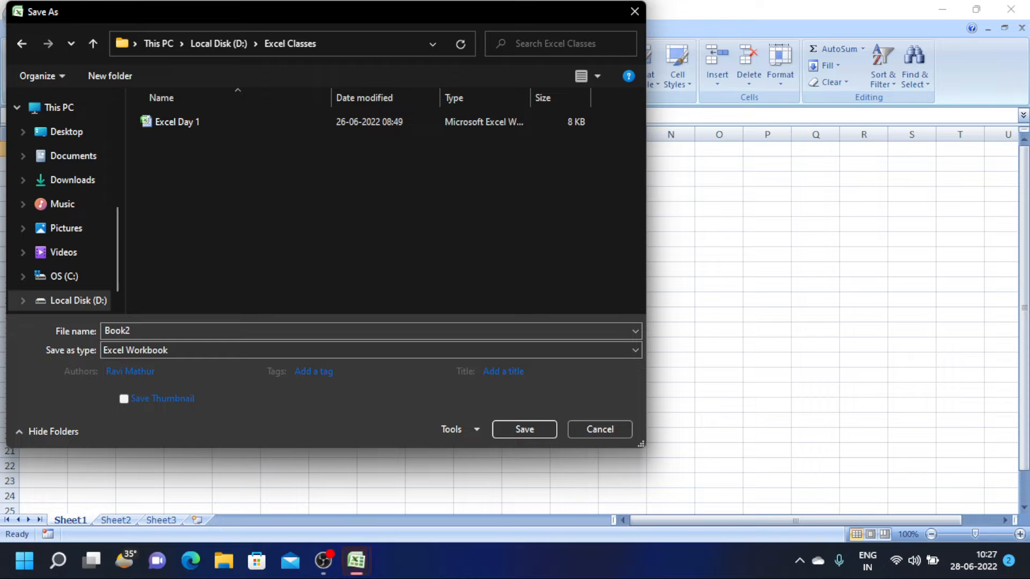
Name the workbook "Basic Excel Class 28 June" and save it as an Excel Workbook.
click(117, 330)
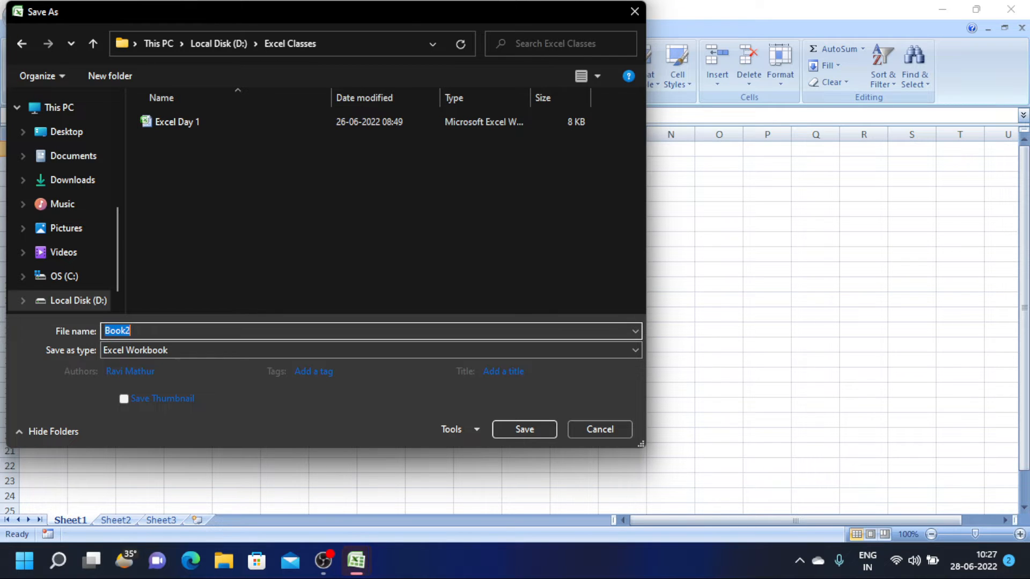
text(Basic Excel Class 28 )
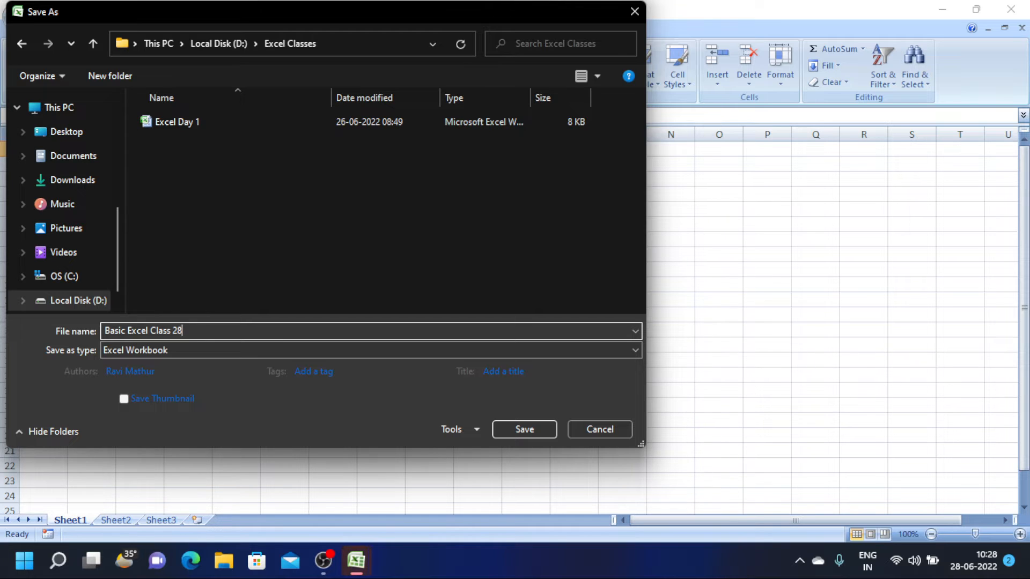
text(June)
key(Return)
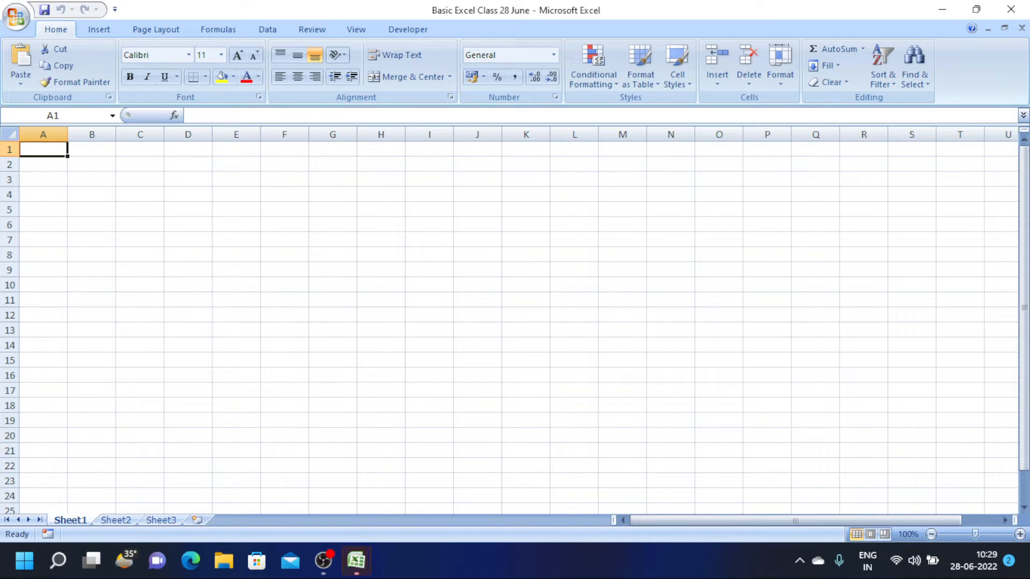
Enter the label "Total Columns" in cell A1 and the value 16384 in B1.
text(To)
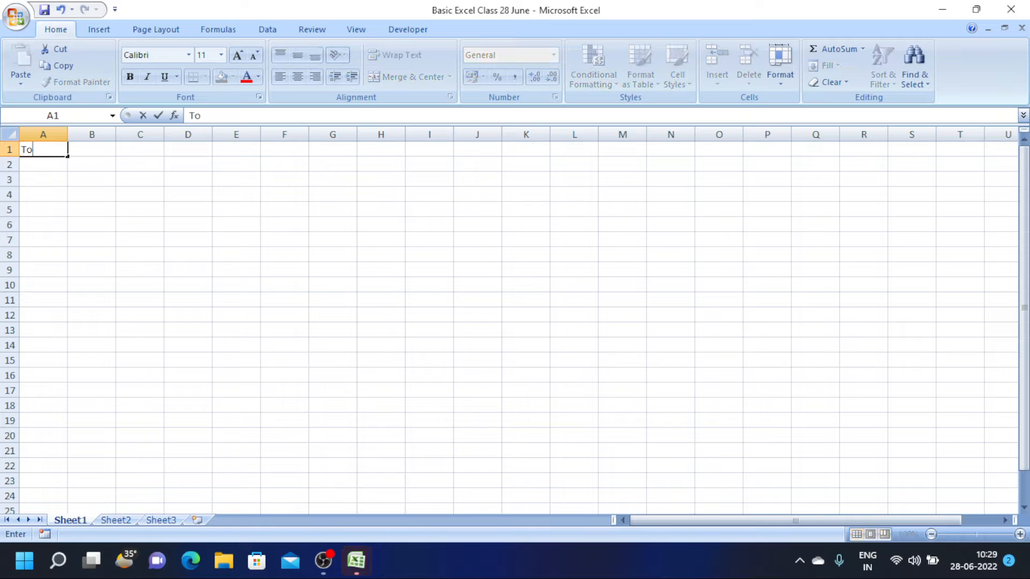
text(tal Colum)
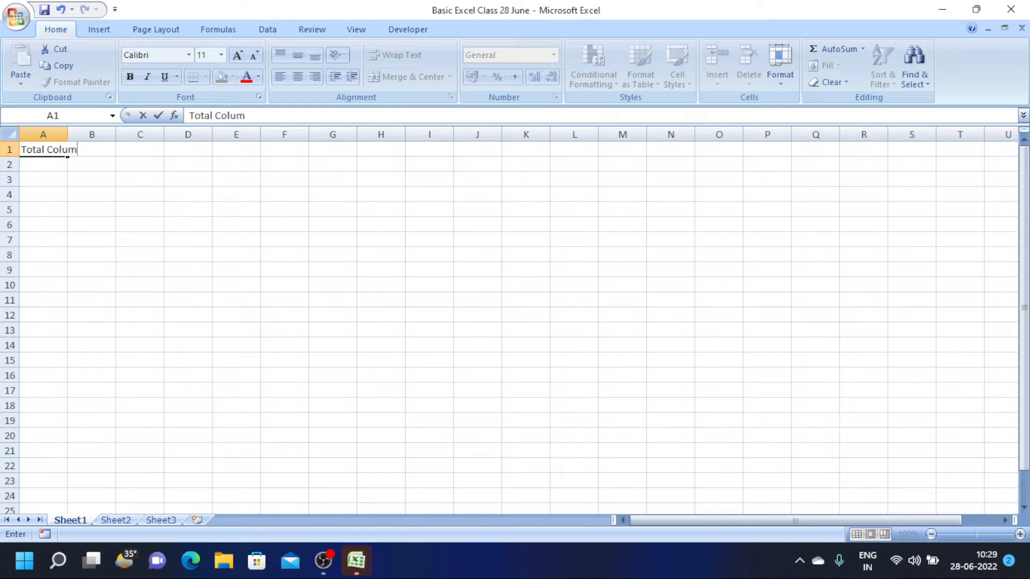
text(ns 16384)
key(BackSpace)
key(BackSpace)
key(BackSpace)
key(BackSpace)
key(BackSpace)
key(BackSpace)
key(Tab)
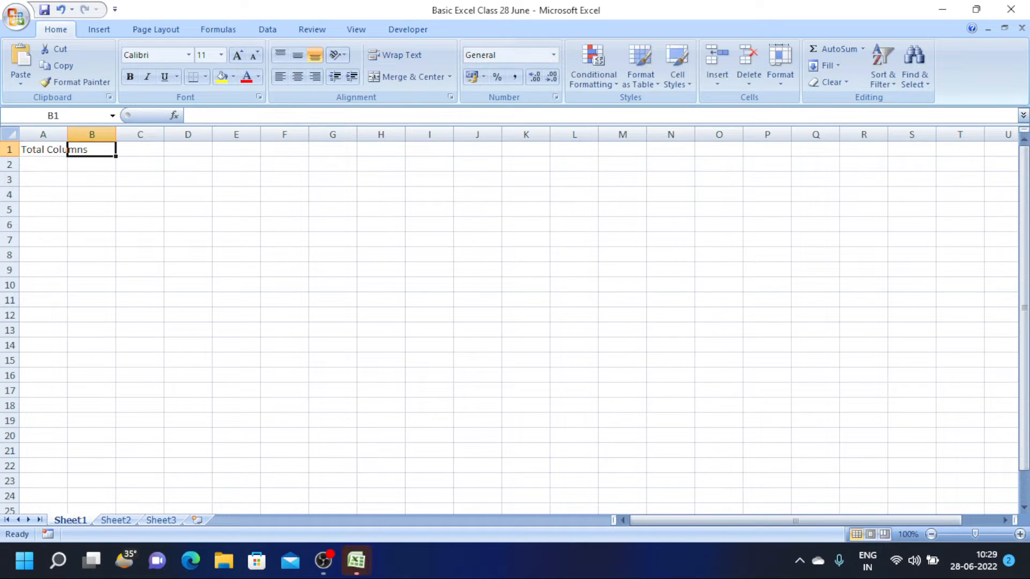
text(16384)
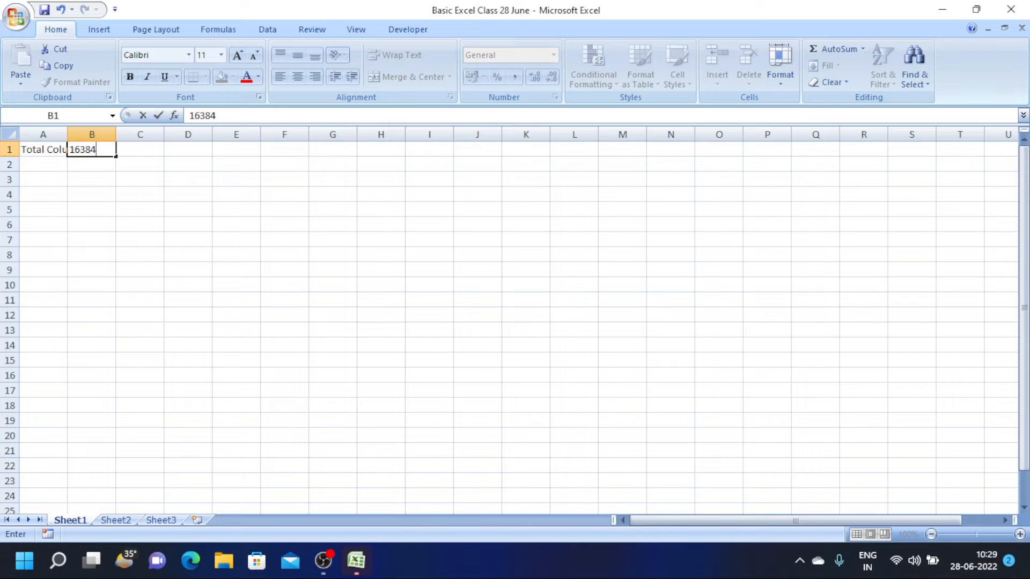
key(Return)
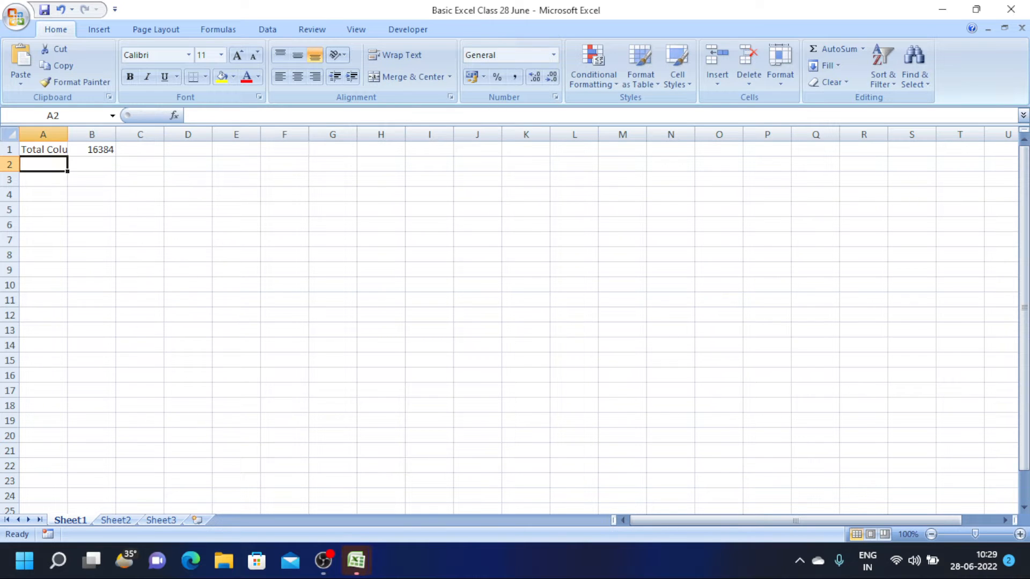
Enter the label "Rows" in cell A2 and the value 1048576 in B2.
text(Rowas)
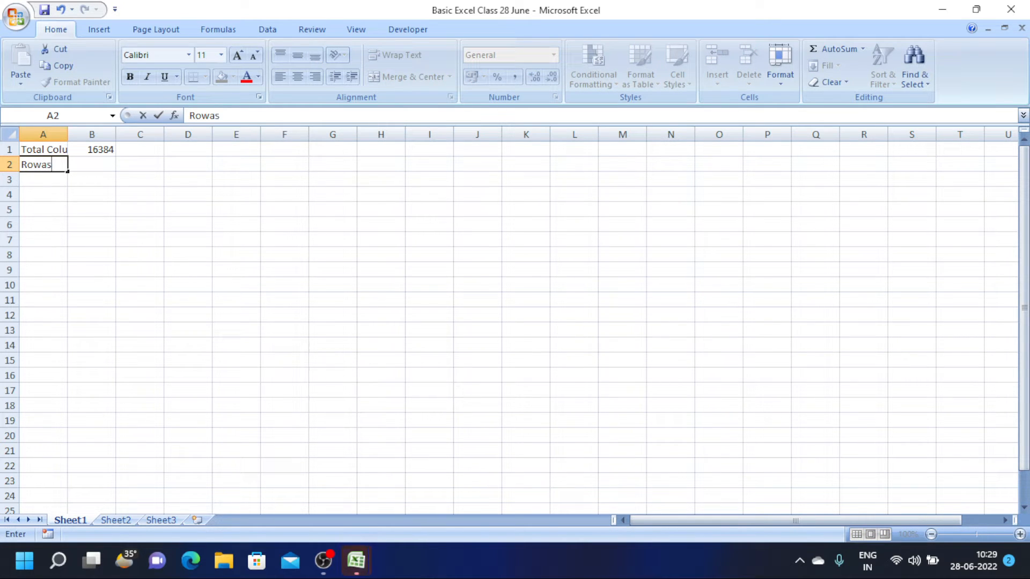
key(BackSpace)
key(BackSpace)
text(s)
key(Tab)
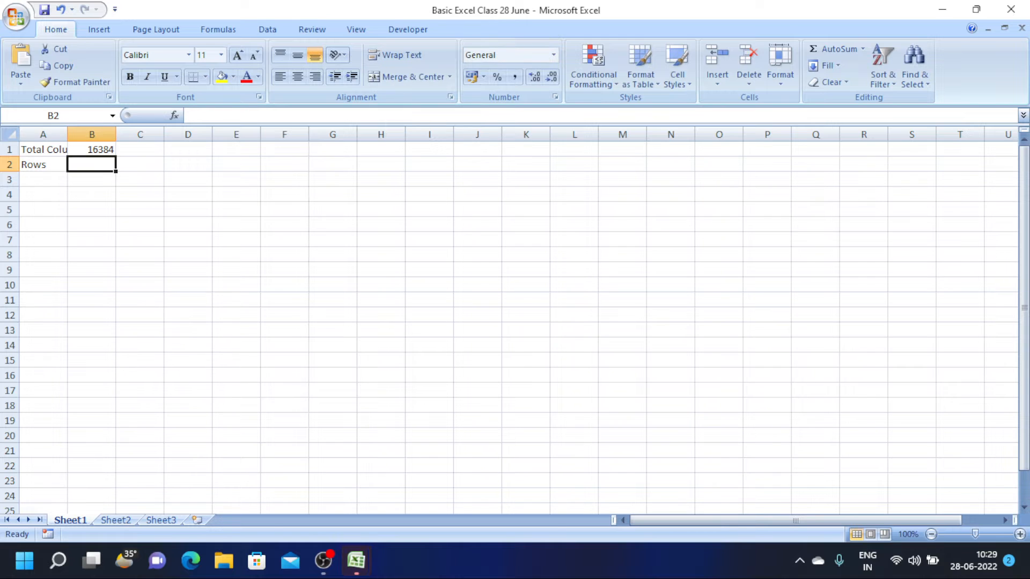
text(10485)
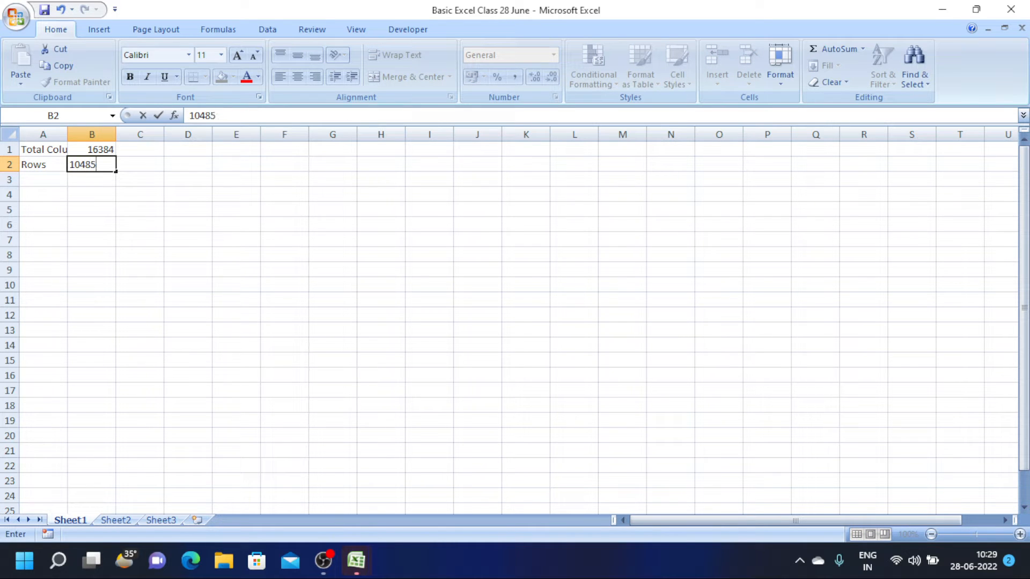
text(76)
key(Return)
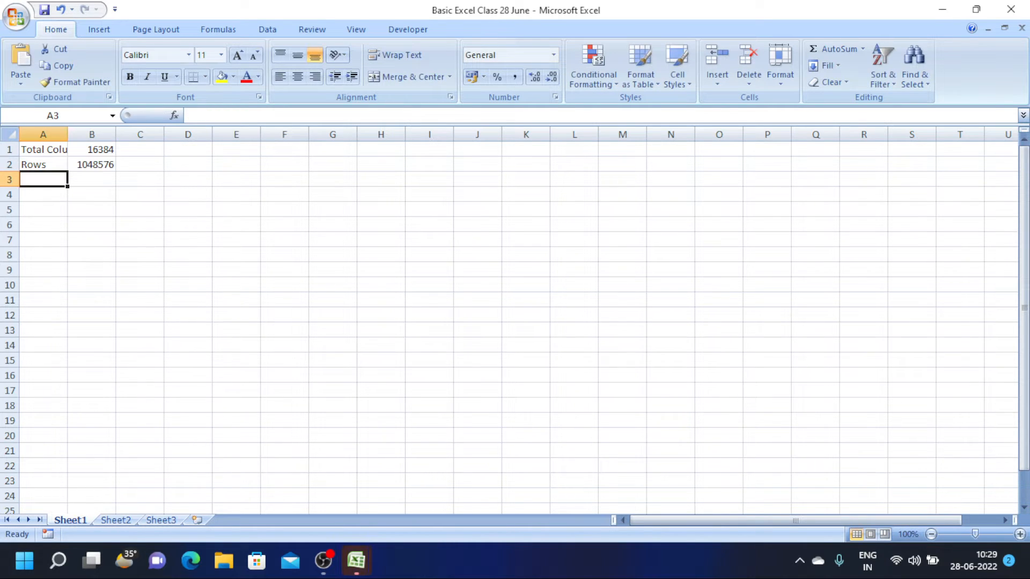
Fit the width of column A to its longest entry.
key(Up)
key(Up)
key(shift+Right)
key(shift+Down)
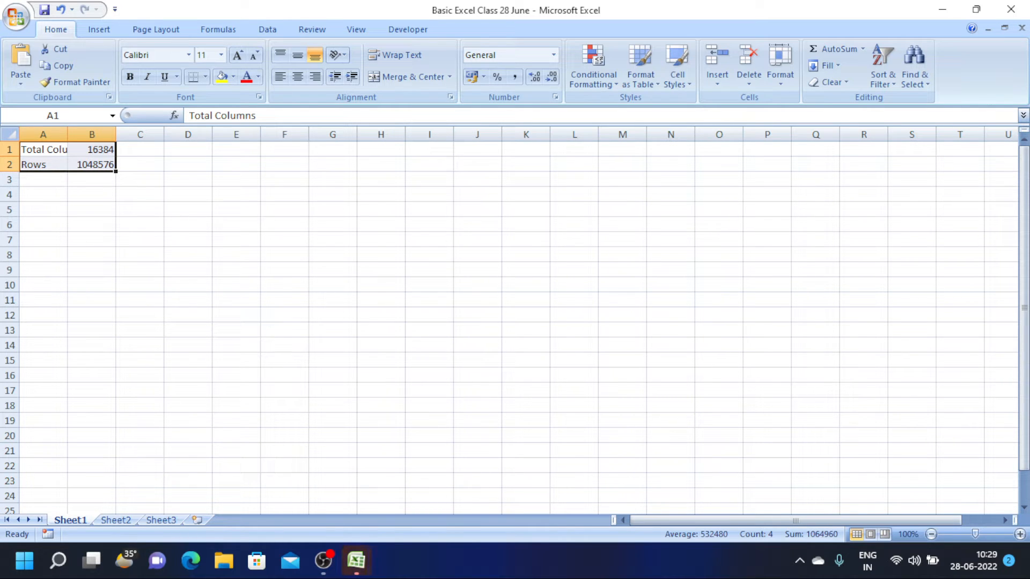
click(140, 225)
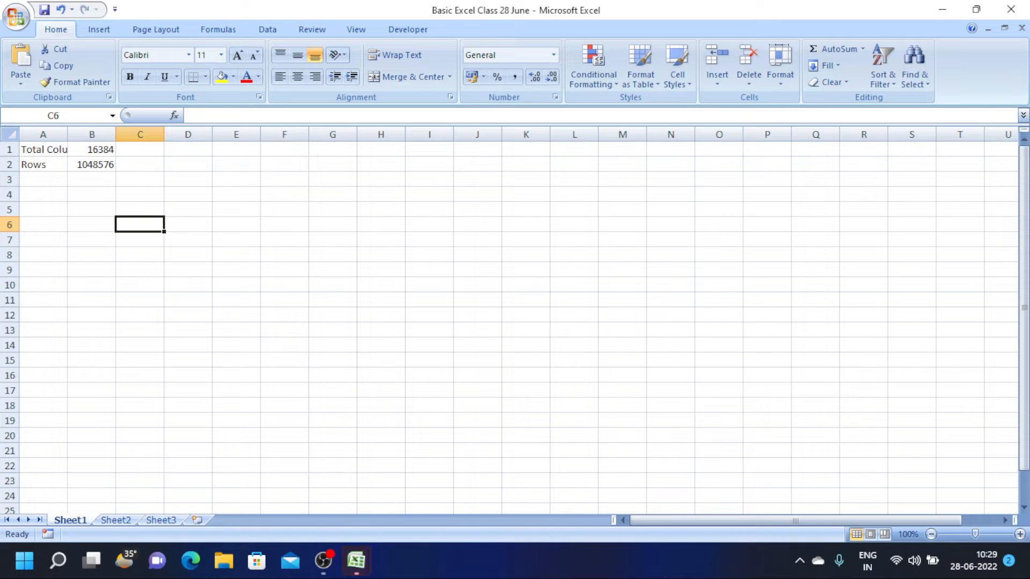
double_click(67, 135)
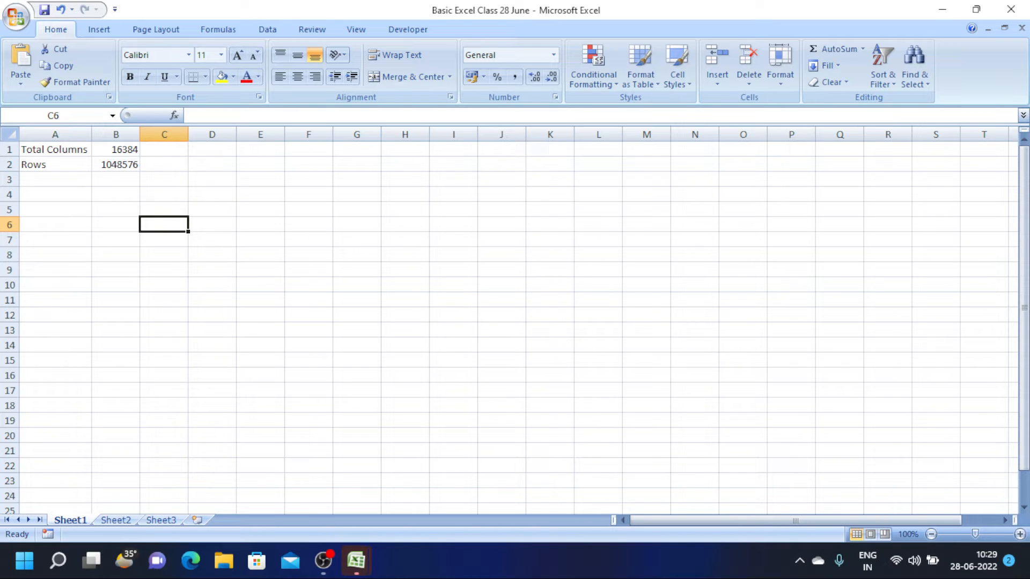
click(501, 300)
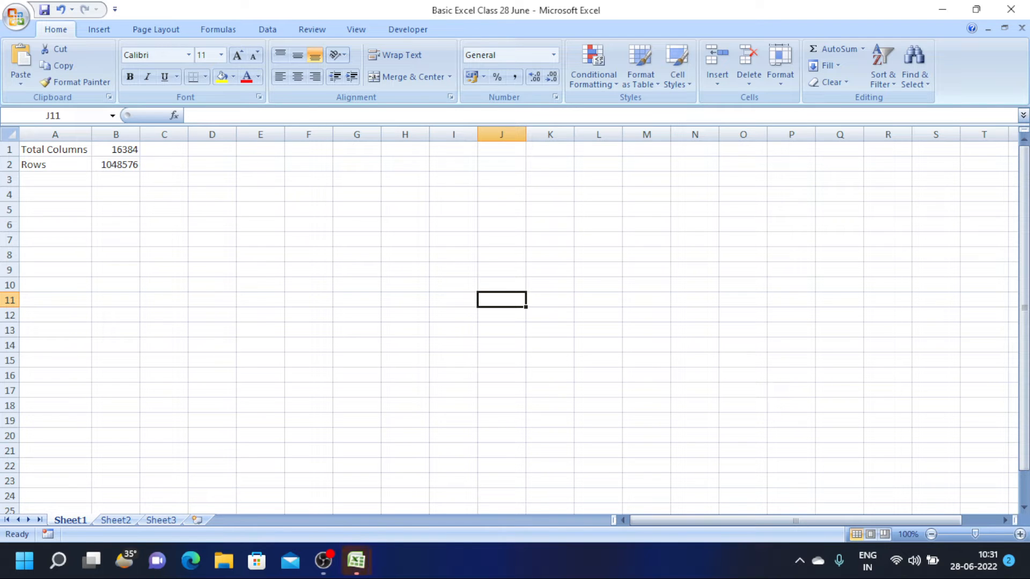
click(211, 194)
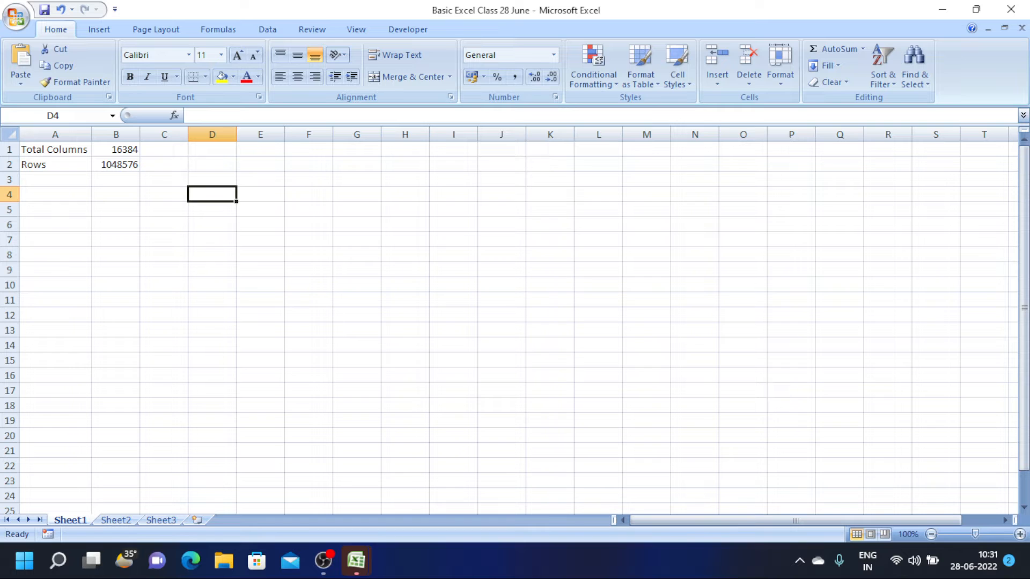
text(=)
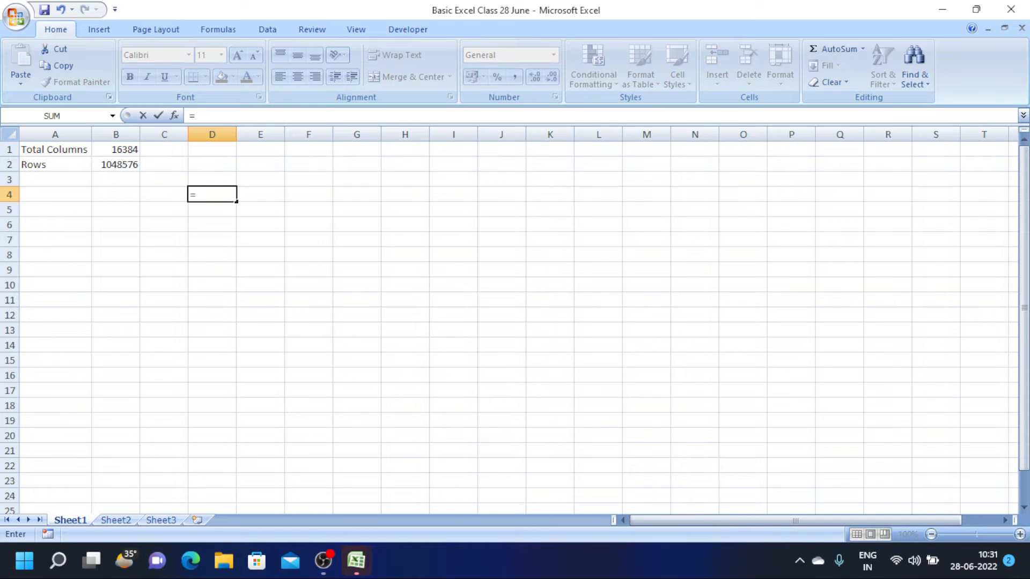
text(rand)
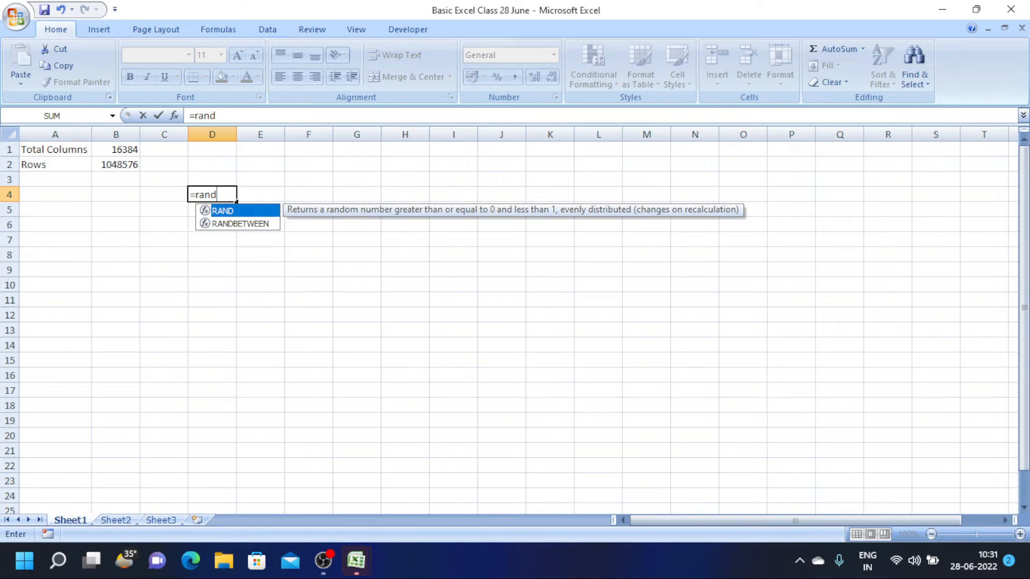
key(Down)
key(Tab)
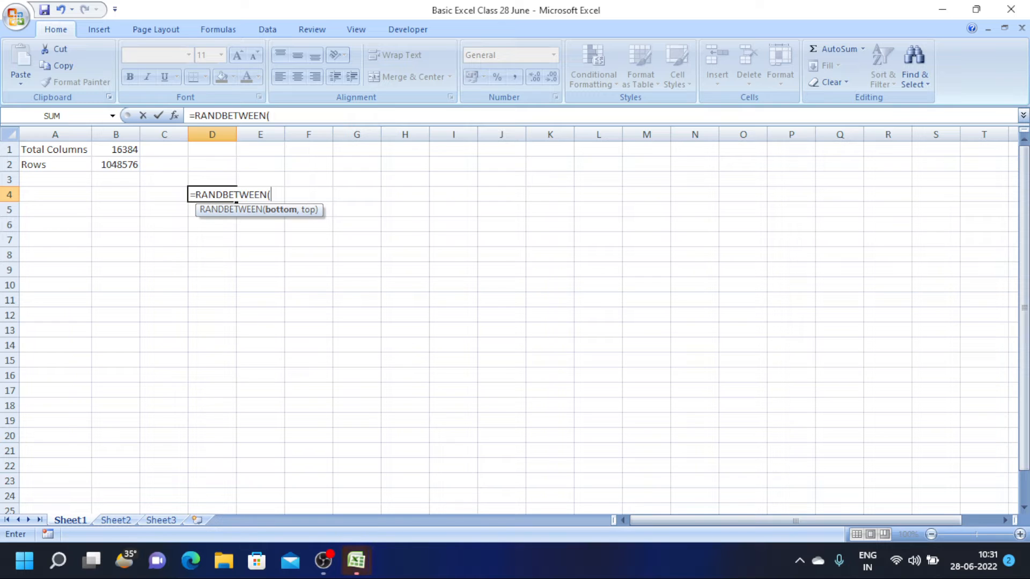
text(10,100)
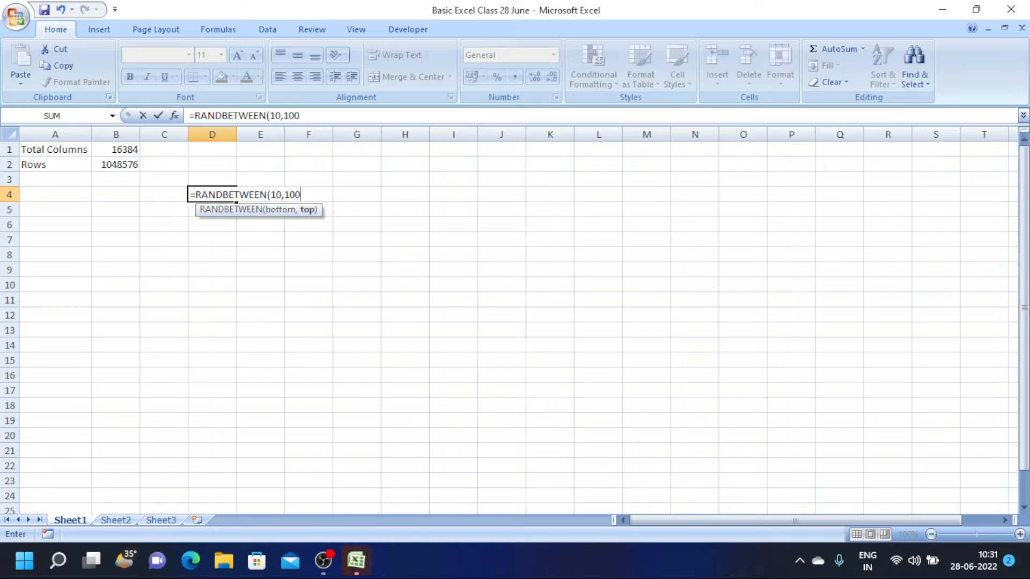
key(Escape)
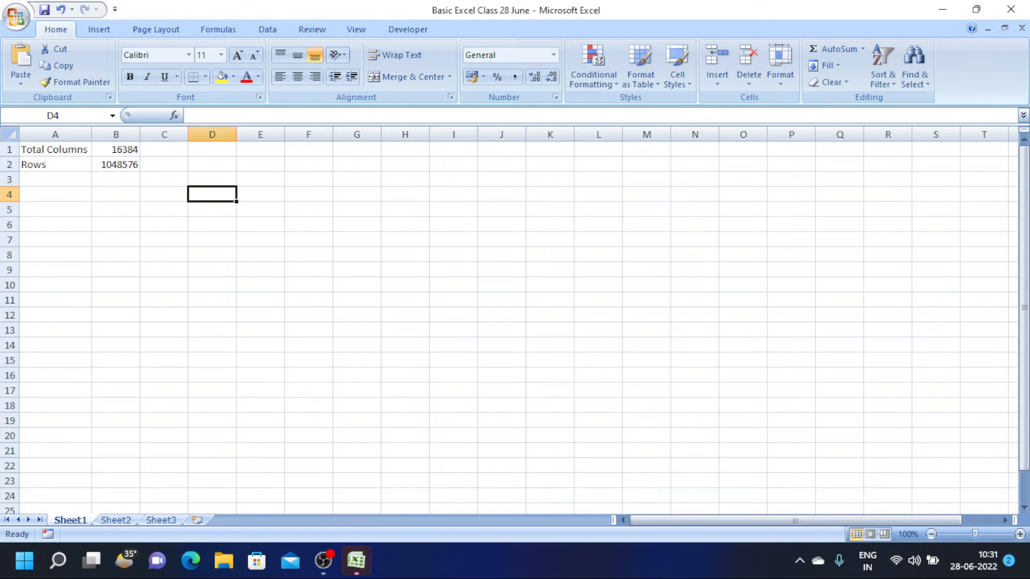
Try to enter a RANDBETWEEN formula in cell D4.
text(=)
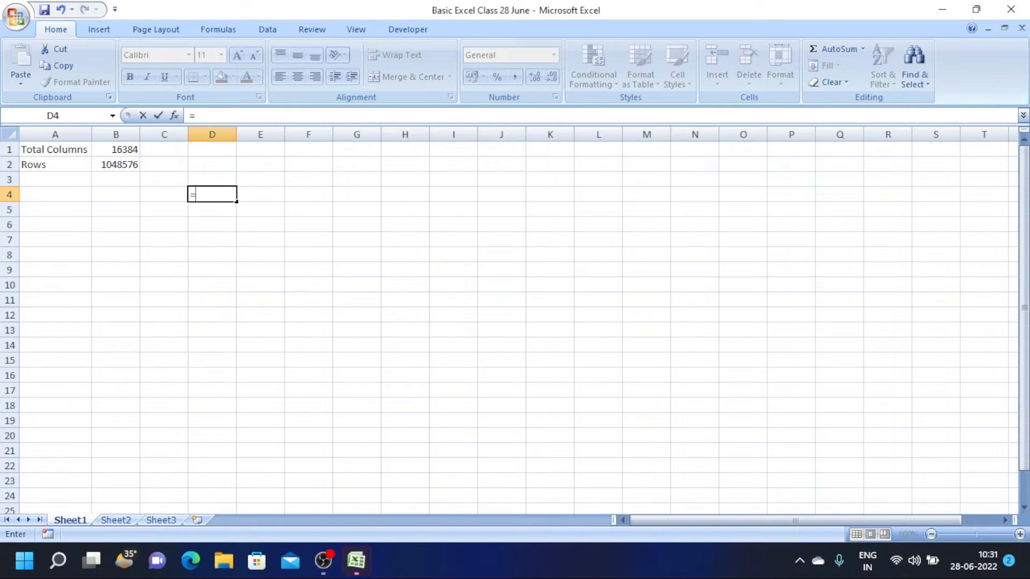
text(ra)
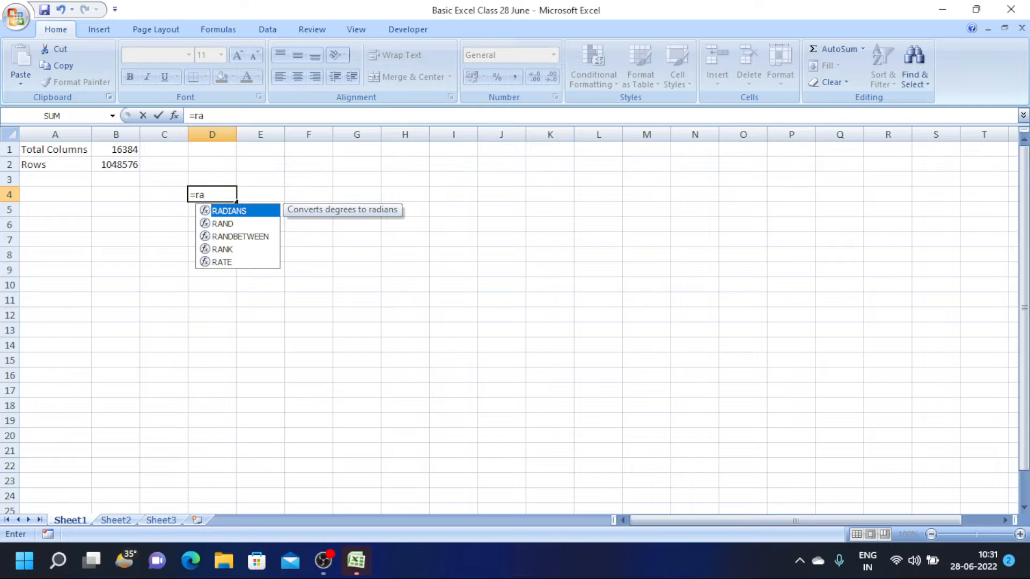
text(n)
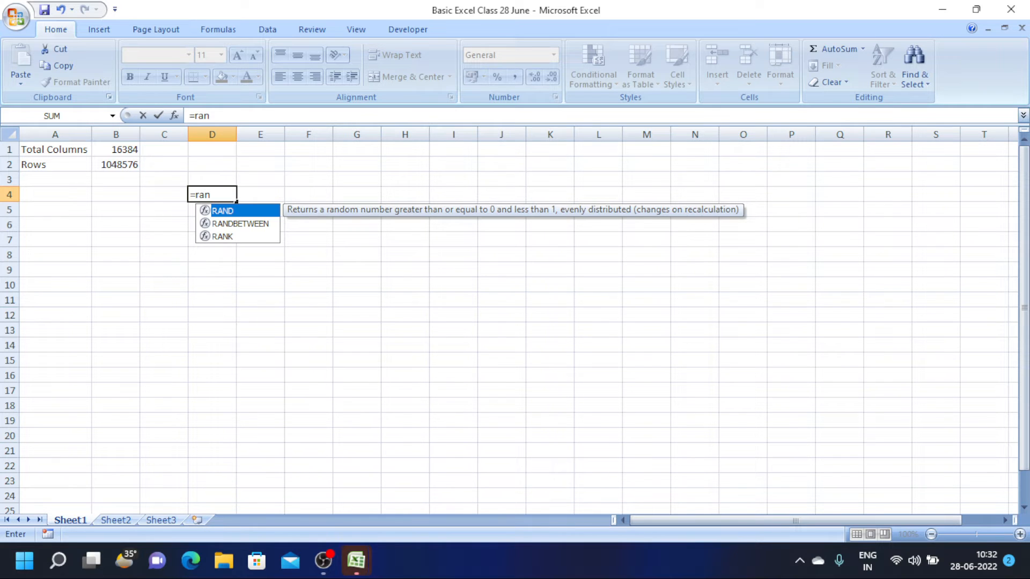
key(Down)
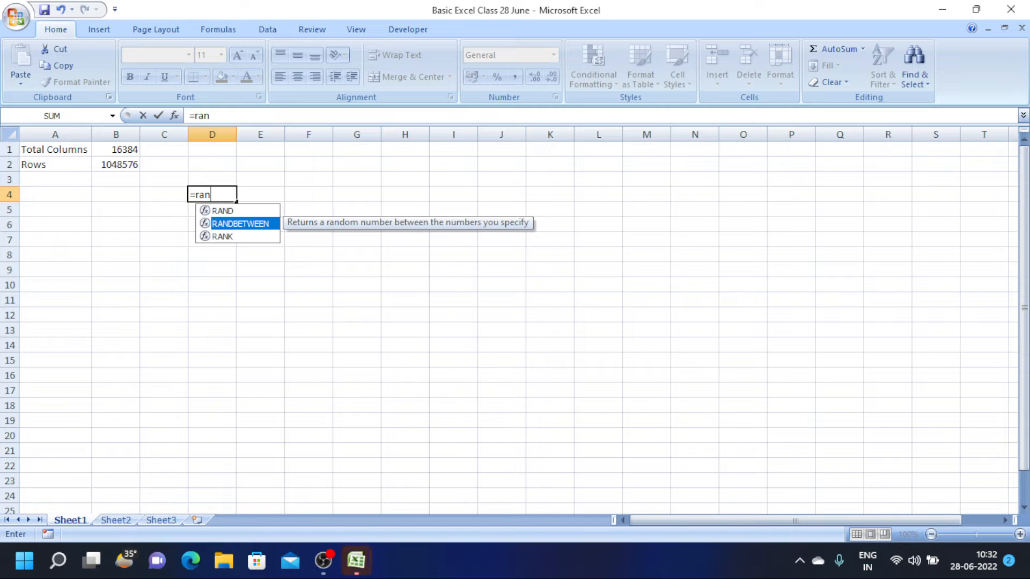
key(Return)
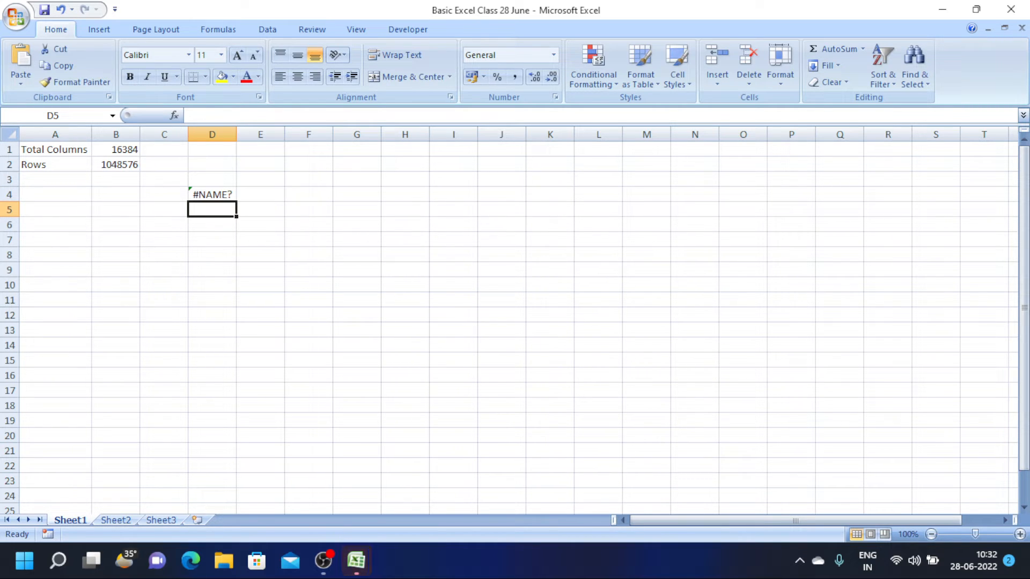
Enter the formula =RANDBETWEEN(20,200) in cell D4, replacing its current content.
key(Up)
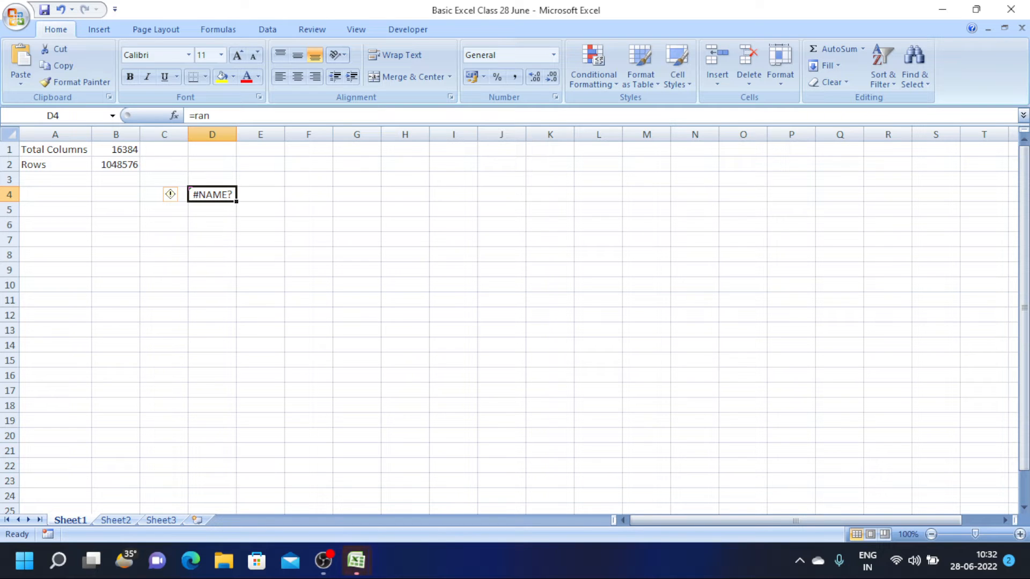
text(=)
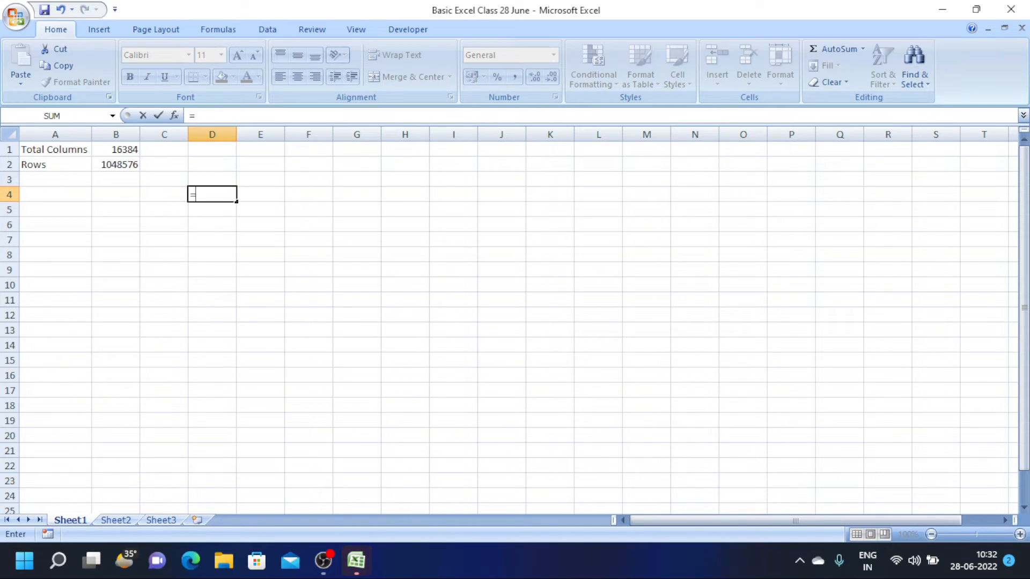
text(ran)
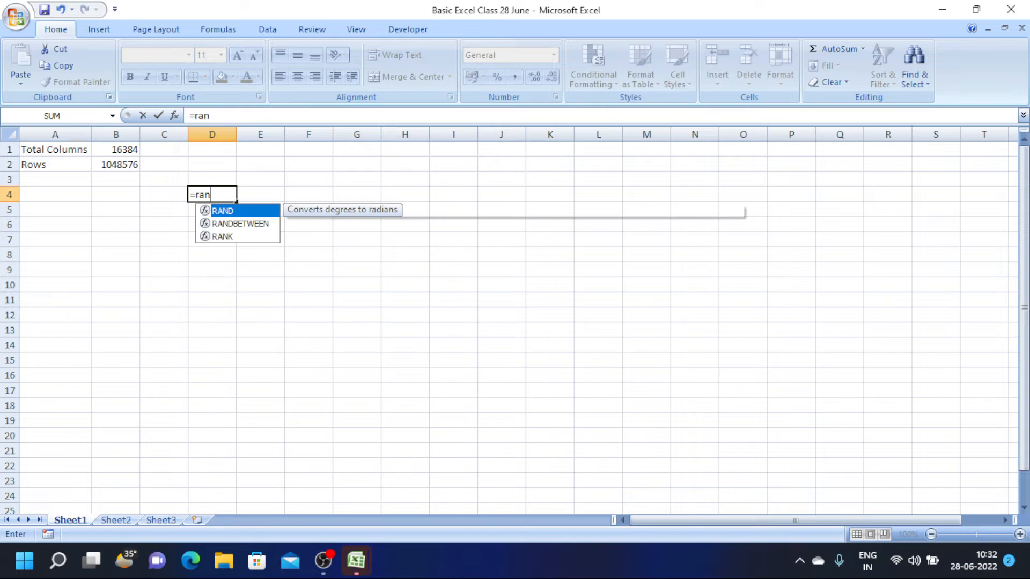
key(Down)
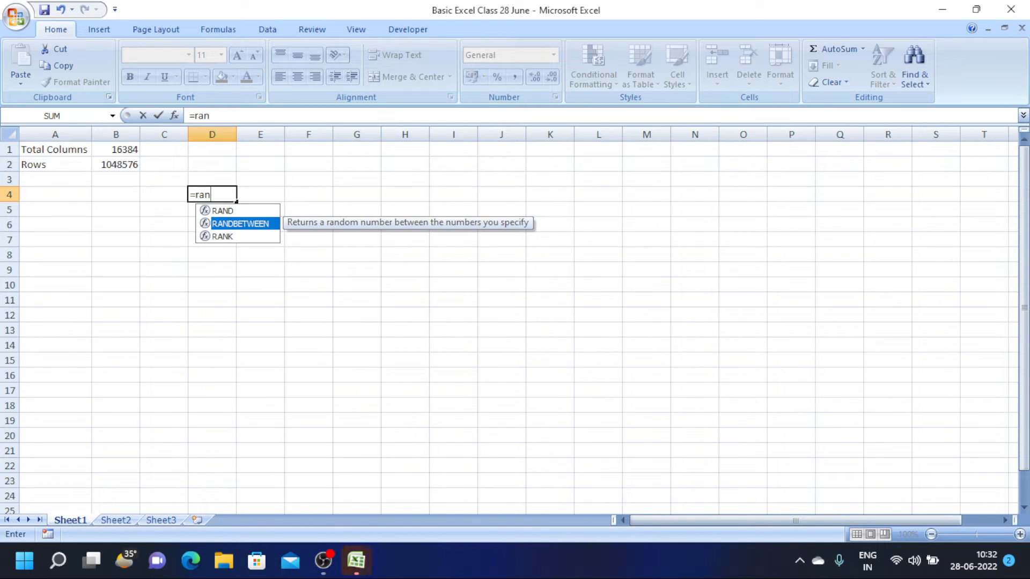
key(Tab)
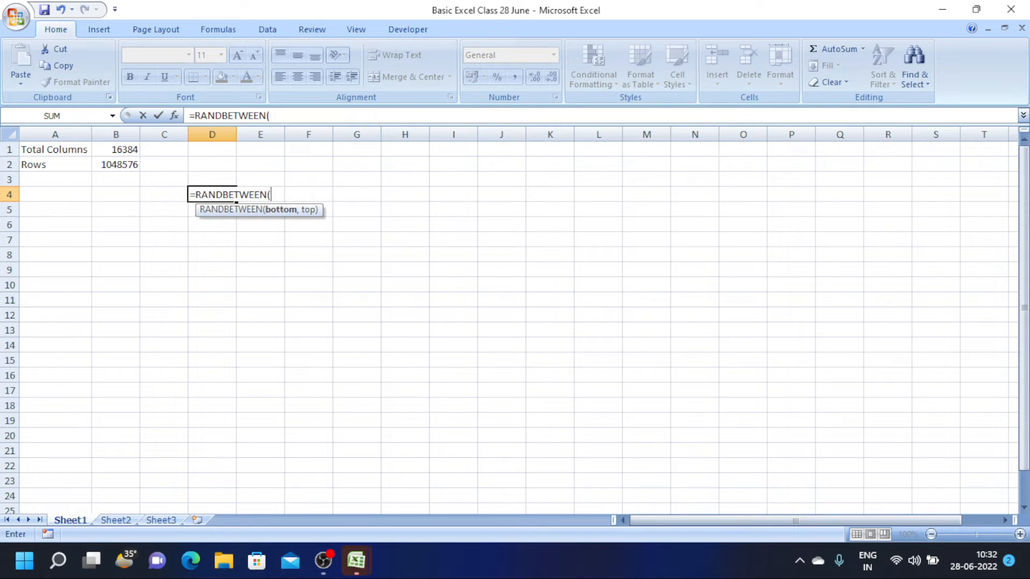
text(20/)
key(BackSpace)
text(-)
key(BackSpace)
text(,200)
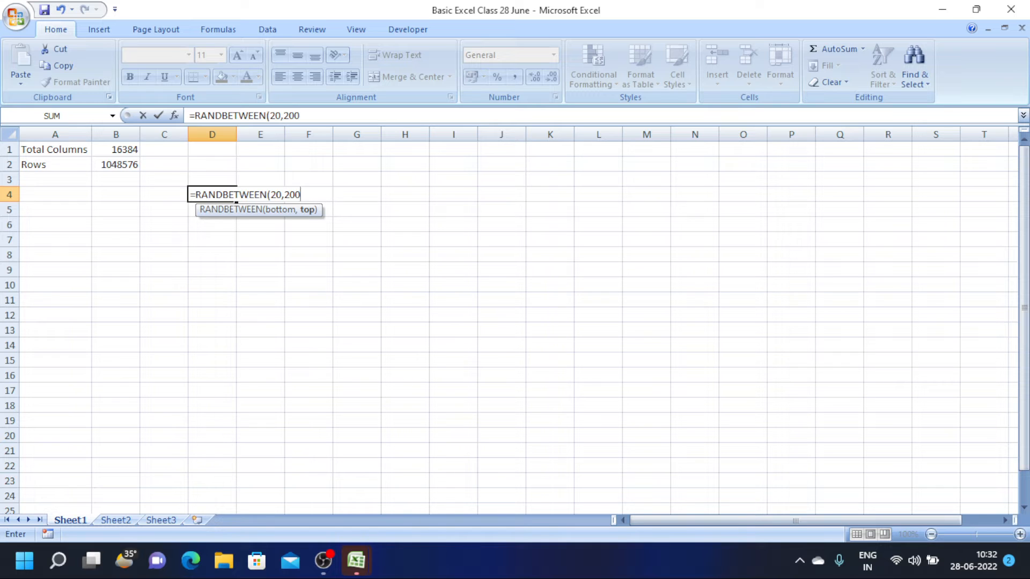
text())
key(Return)
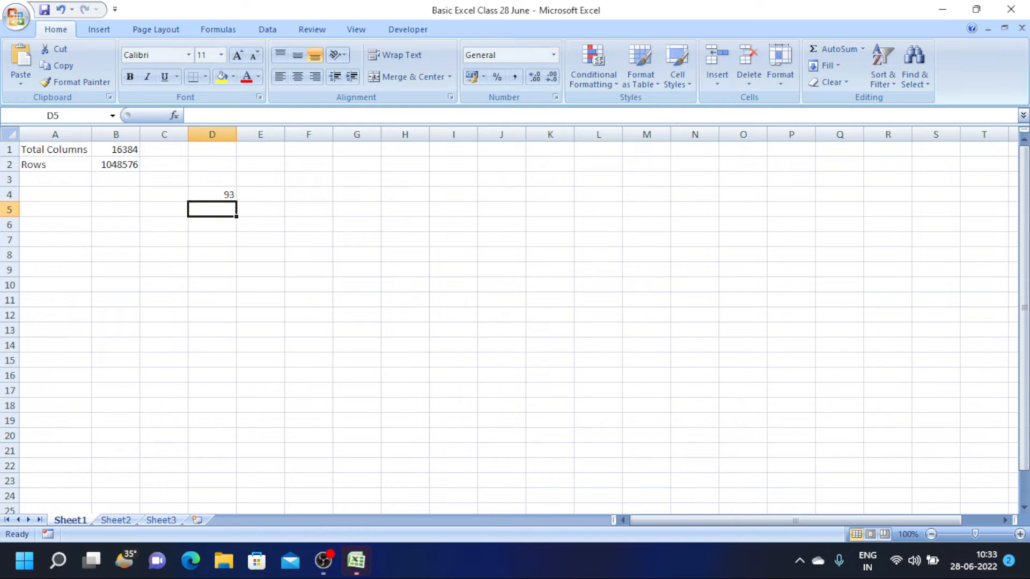
Select the vertical range D4:D13, starting from the cell with the random number formula.
key(Up)
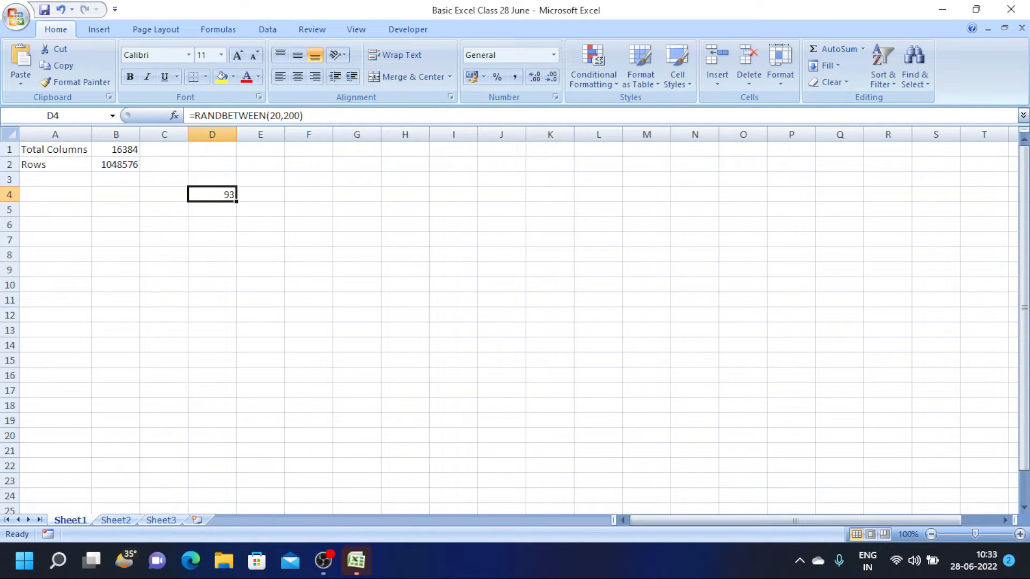
key(Down)
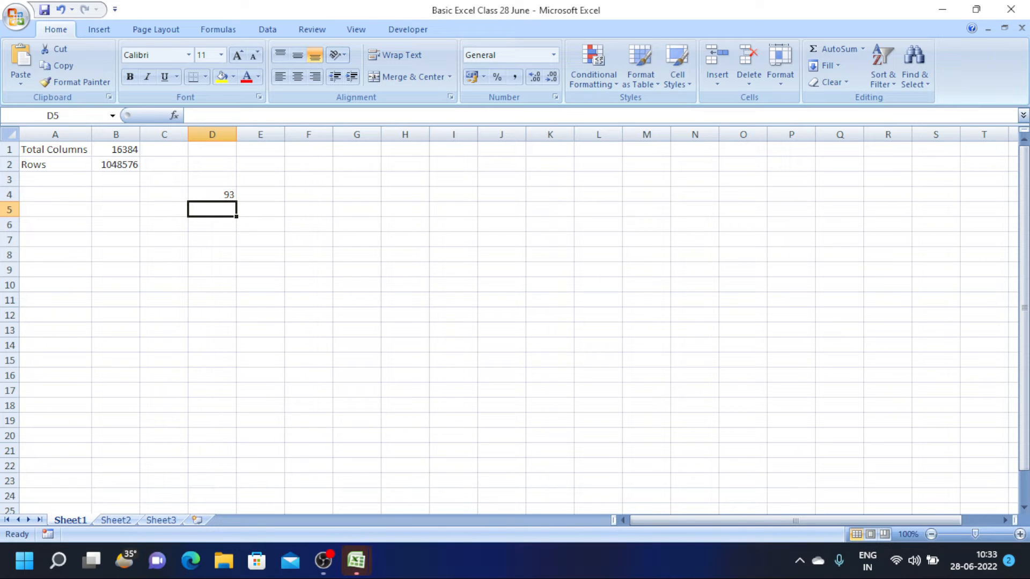
key(Up)
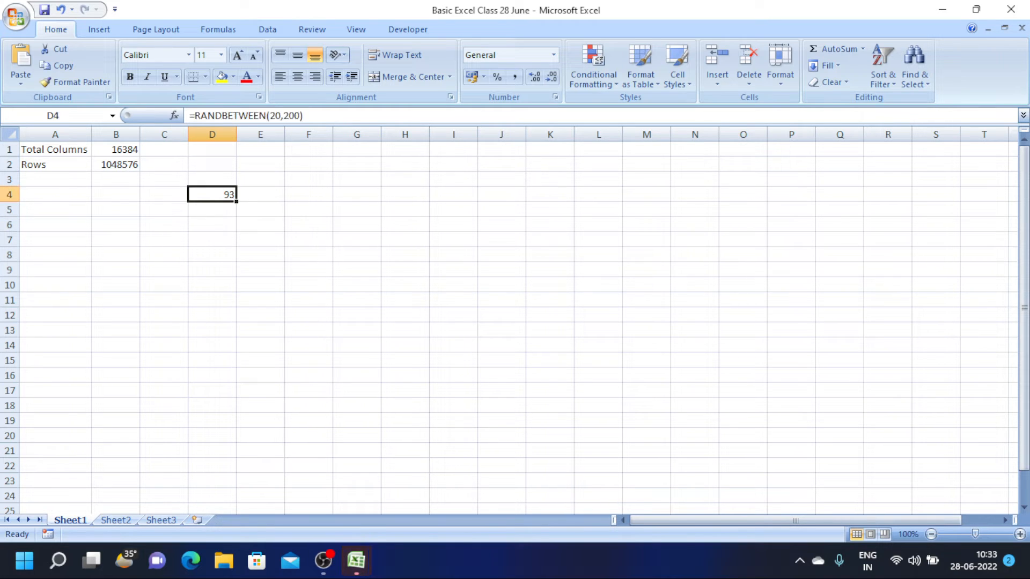
key(shift+Down)
key(shift+Down)
key(shift+Down)
key(shift+Down)
key(shift+Down)
key(shift+Down)
key(shift+Down)
key(shift+Down)
key(shift+Down)
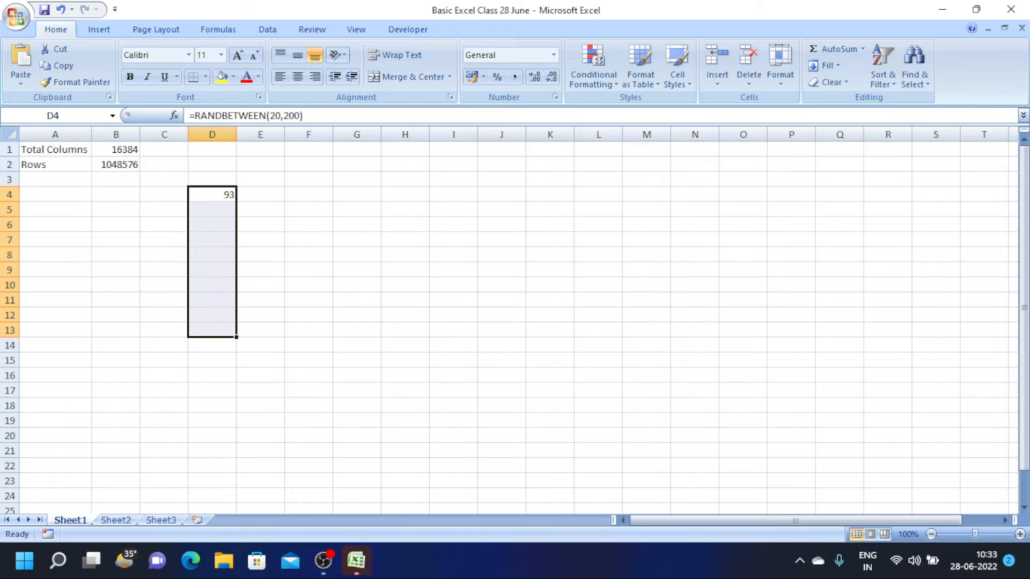
Select a horizontal range of empty cells in row 2, starting from G2.
key(Up)
key(Up)
key(Right)
key(Right)
key(Right)
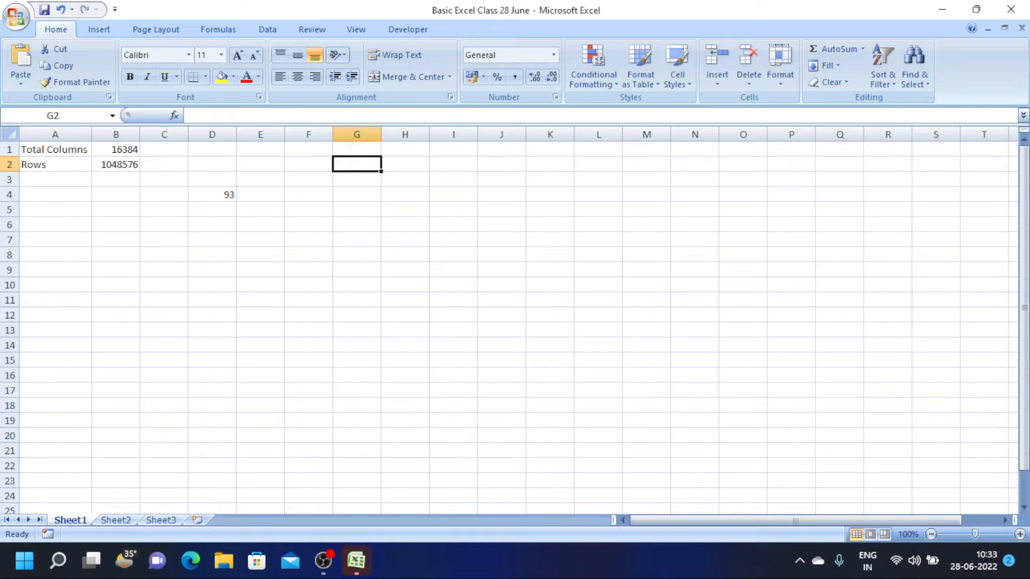
key(shift+Right)
key(shift+Right)
key(shift+Right)
key(shift+Right)
key(shift+Right)
key(shift+Right)
key(shift+Right)
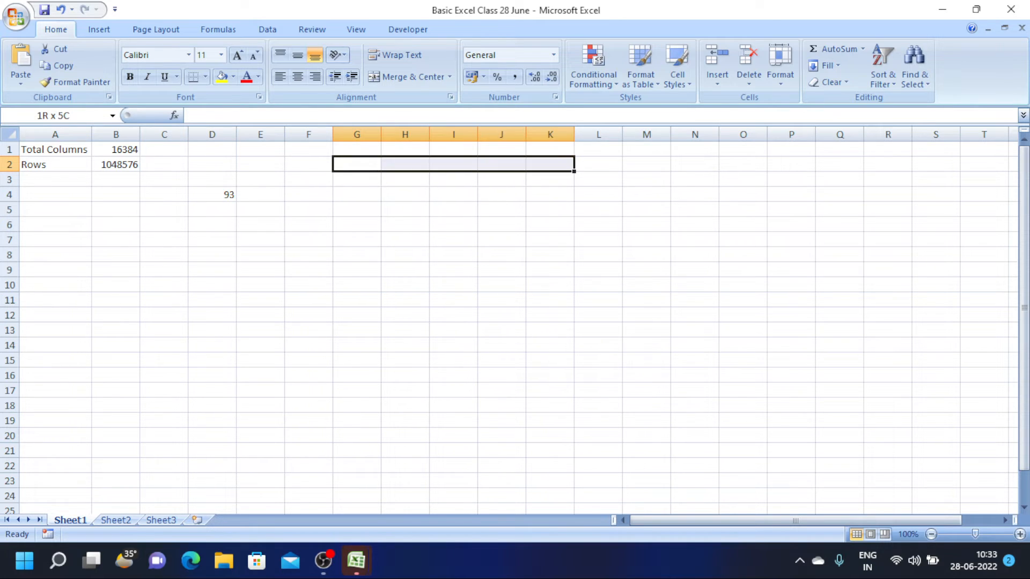
Enter the label "Selction" in cell A3, below the Rows label.
key(Left)
key(Left)
key(Left)
key(Left)
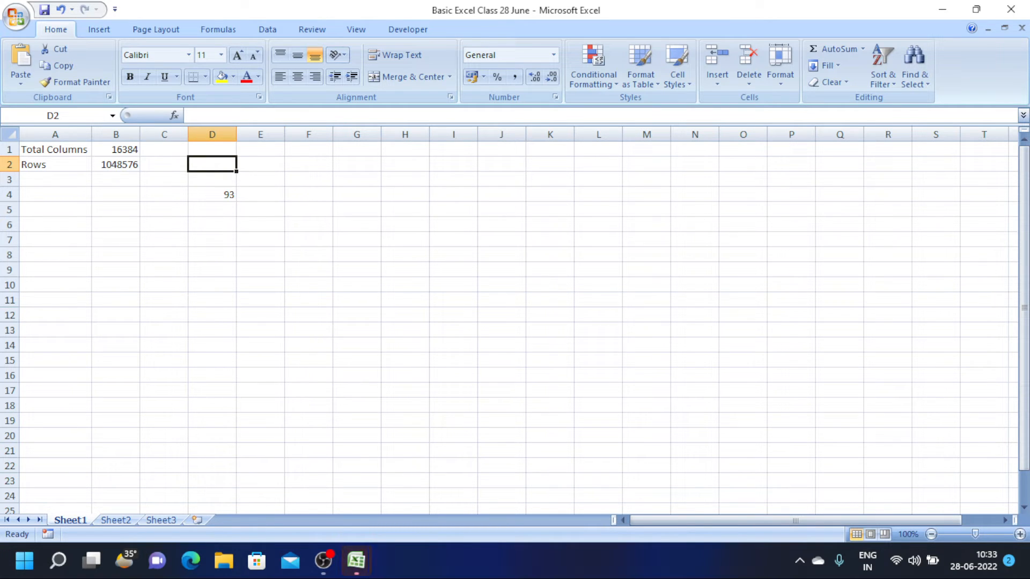
key(Down)
key(Down)
key(Left)
key(Left)
key(Left)
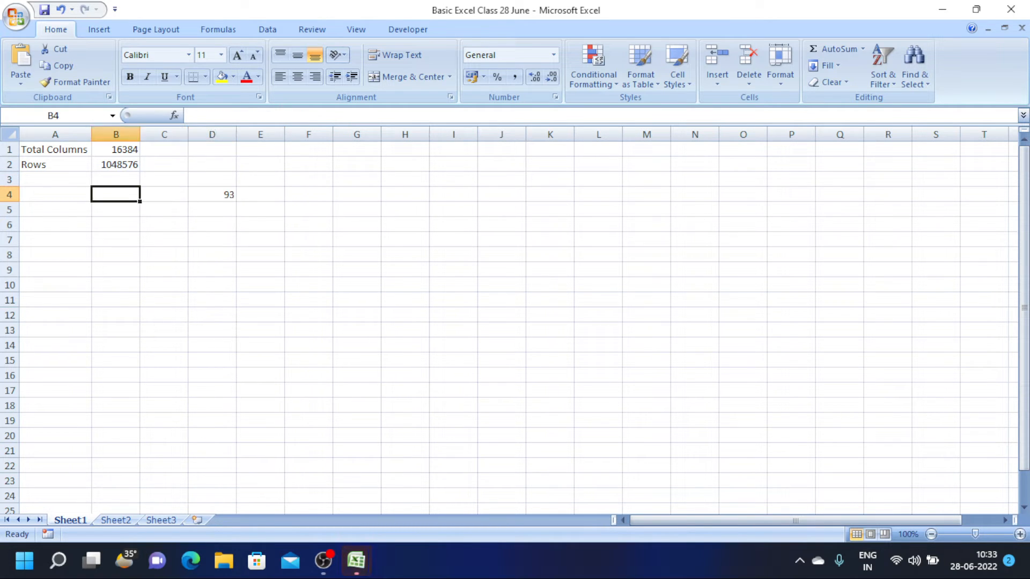
key(Up)
text(Sle)
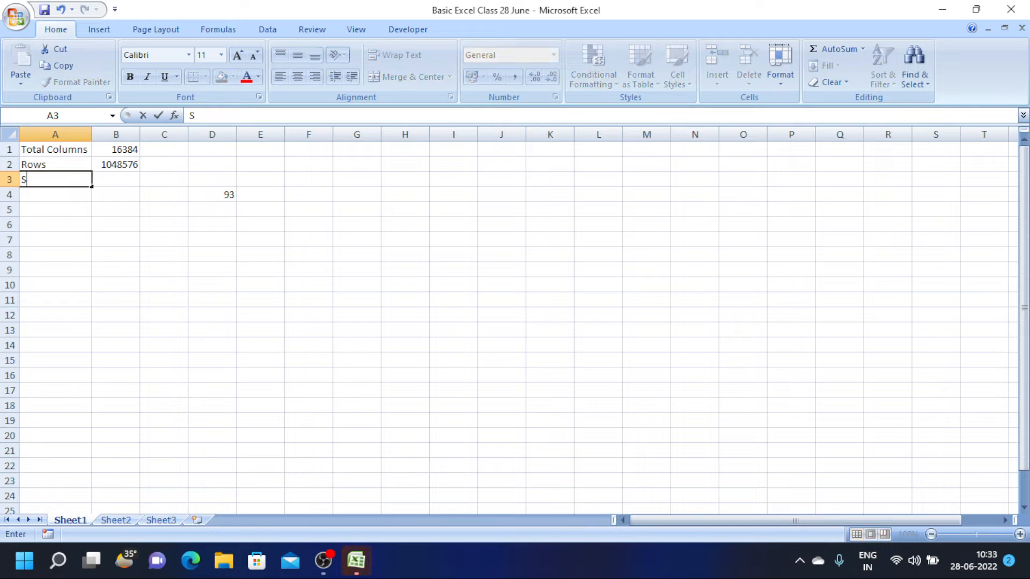
key(BackSpace)
key(BackSpace)
key(BackSpace)
text(Selction)
key(Tab)
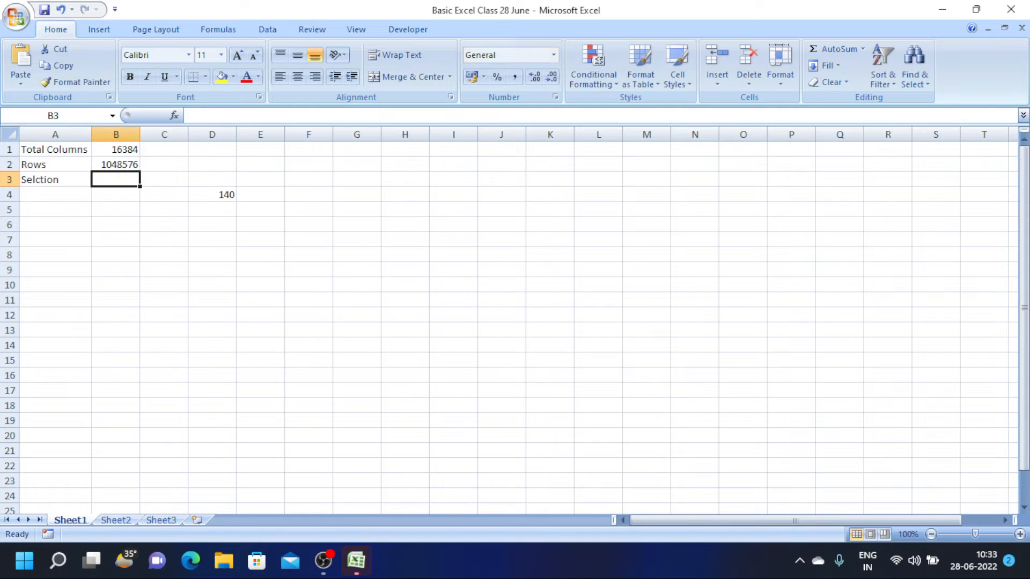
Enter the text "Shift+Arrow" in cell B3 beside the selection label.
text(Shift)
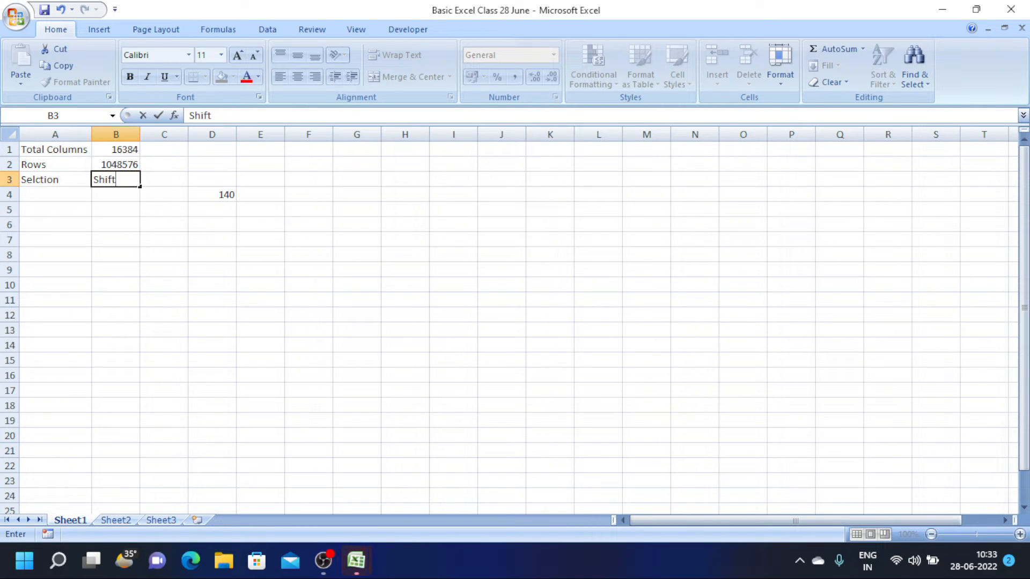
text(+Arrow)
key(Return)
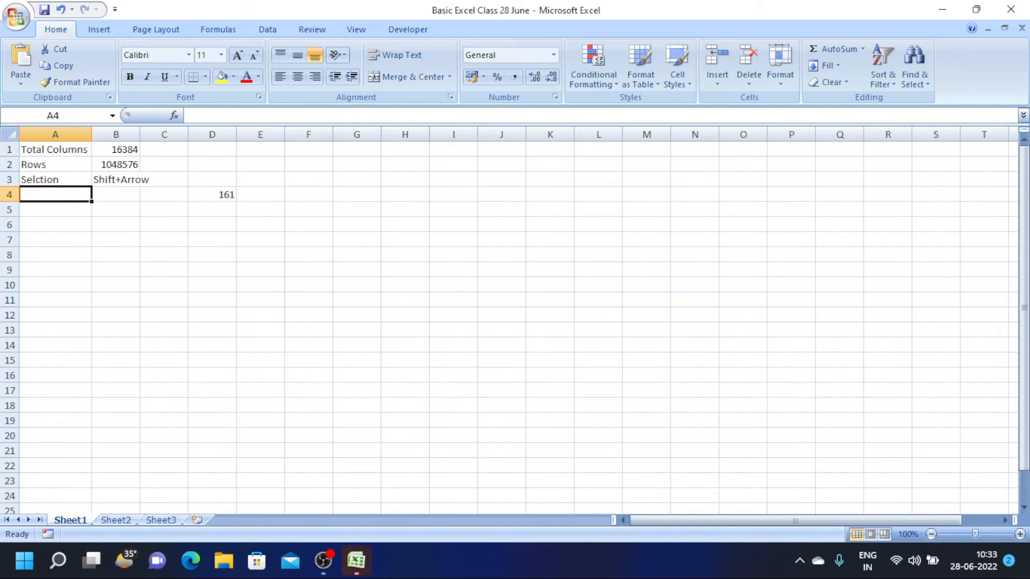
Fill the RANDBETWEEN formula from cell D4 down through cell D15.
key(Up)
key(Right)
key(Right)
key(Right)
key(Down)
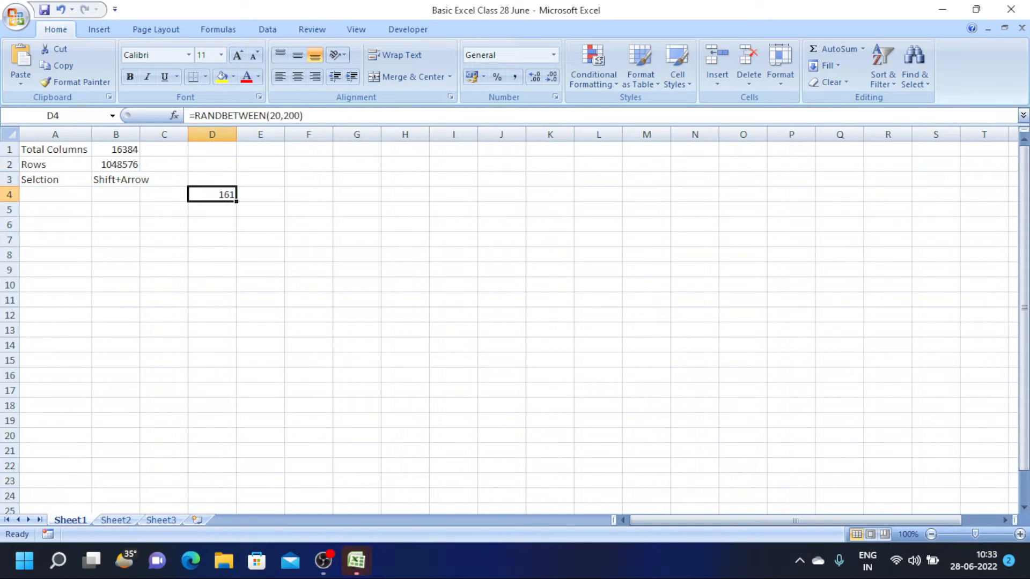
key(shift+Down)
key(shift+Down)
key(shift+Down)
key(shift+Down)
key(shift+Down)
key(shift+Down)
key(shift+Down)
key(shift+Down)
key(shift+Down)
key(shift+Down)
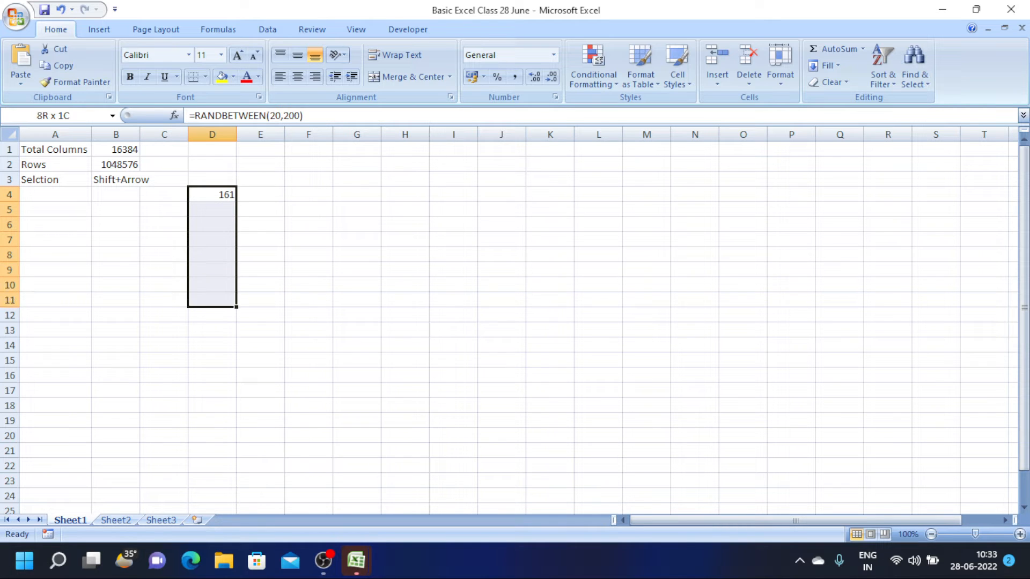
key(shift+Down)
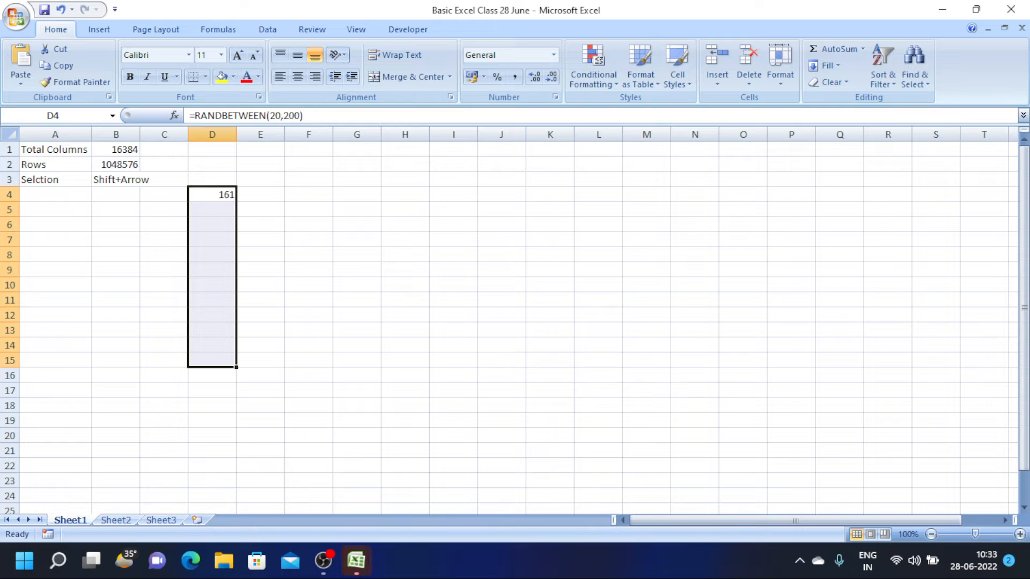
key(ctrl+d)
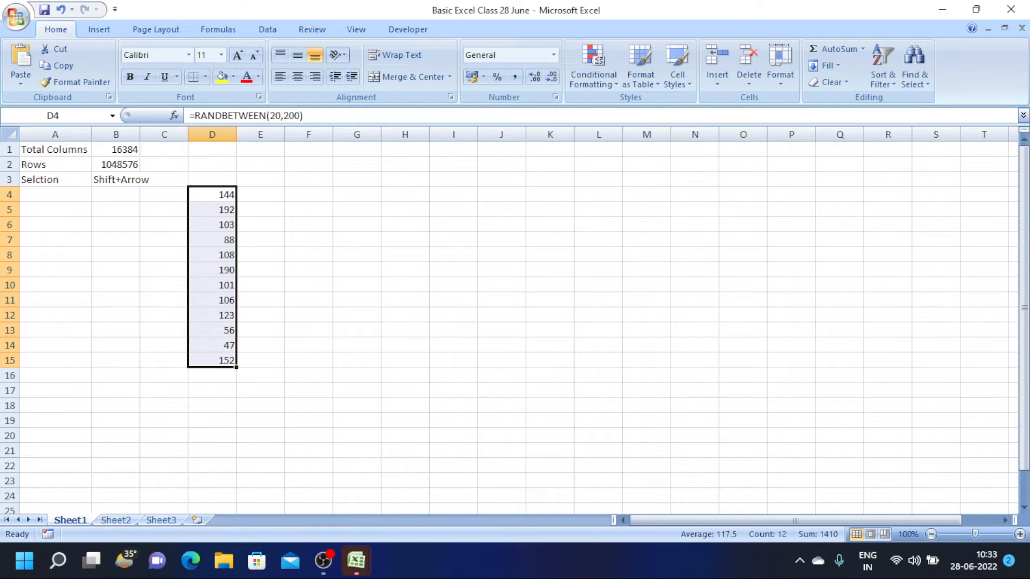
Enter the label "Down Fill" in cell A4 and "Ctrl+D" in cell B4.
key(Left)
key(Left)
key(Left)
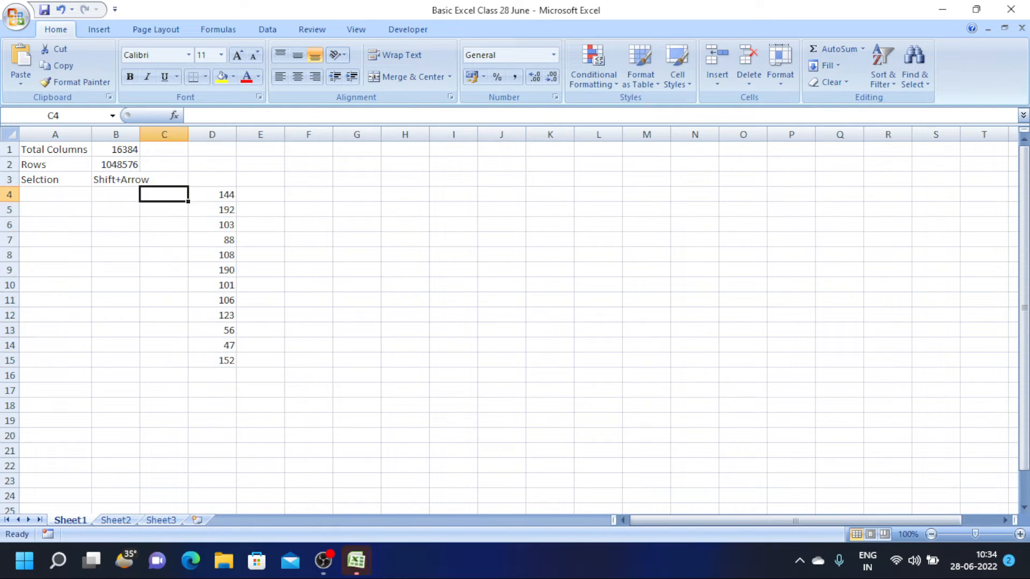
text(Dow)
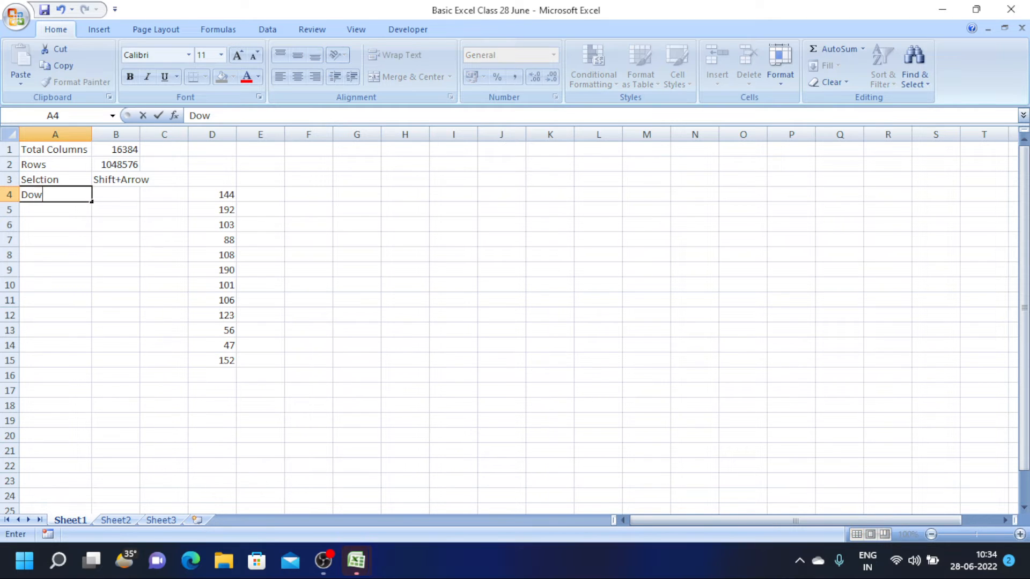
text(n Fill)
key(Tab)
text(C)
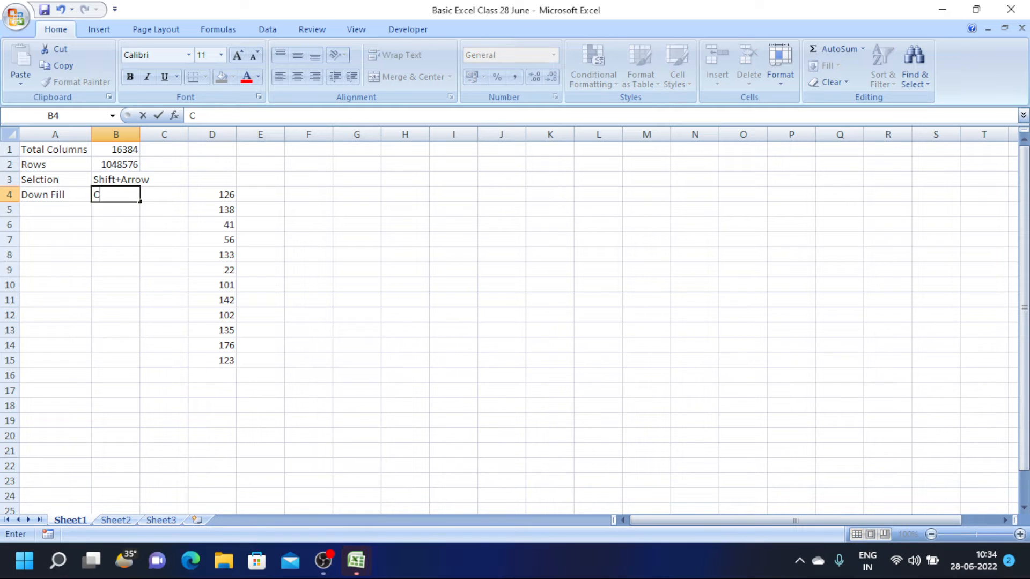
text(trl+D)
key(Return)
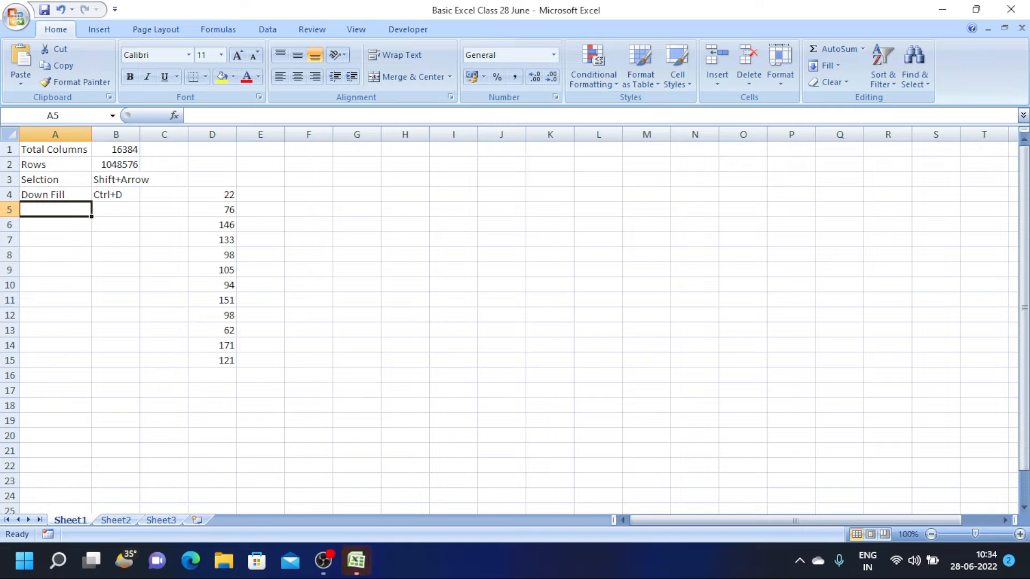
Select the range D4:J15 and fill the column D formulas right through column J.
key(Up)
key(Right)
key(Right)
key(Right)
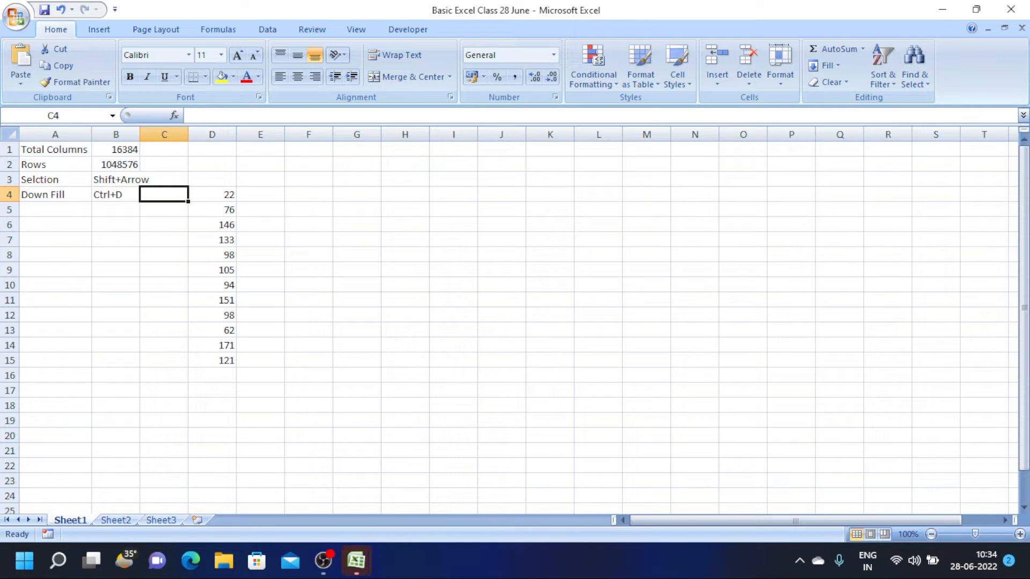
key(shift+Down)
key(shift+Down)
key(shift+Down)
key(shift+Down)
key(shift+Down)
key(shift+Down)
key(shift+Down)
key(shift+Down)
key(shift+Down)
key(shift+Down)
key(shift+Down)
key(shift+Down)
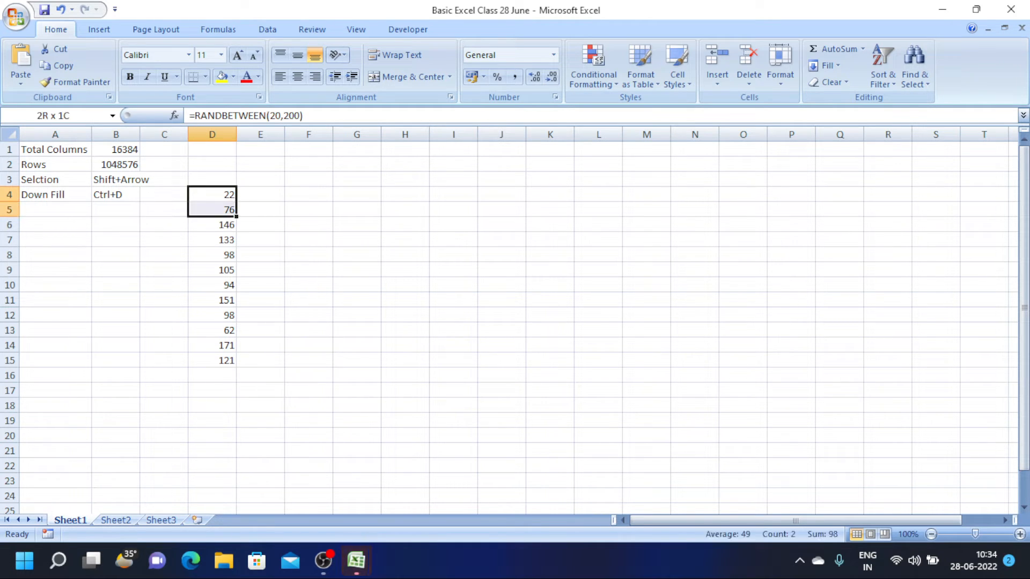
key(shift+Up)
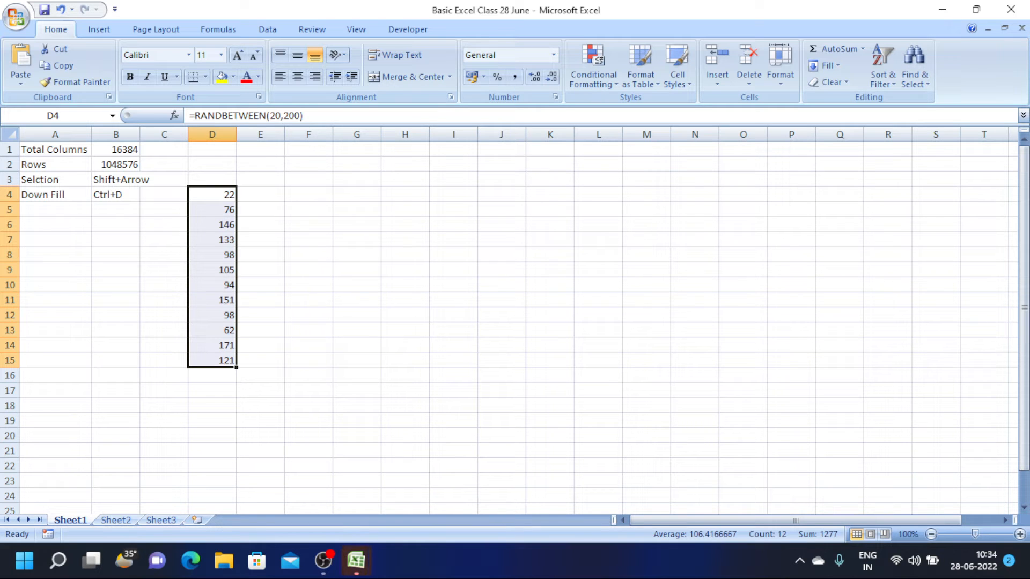
key(shift+Right)
key(shift+Right)
key(shift+Right)
key(shift+Right)
key(shift+Right)
key(shift+Right)
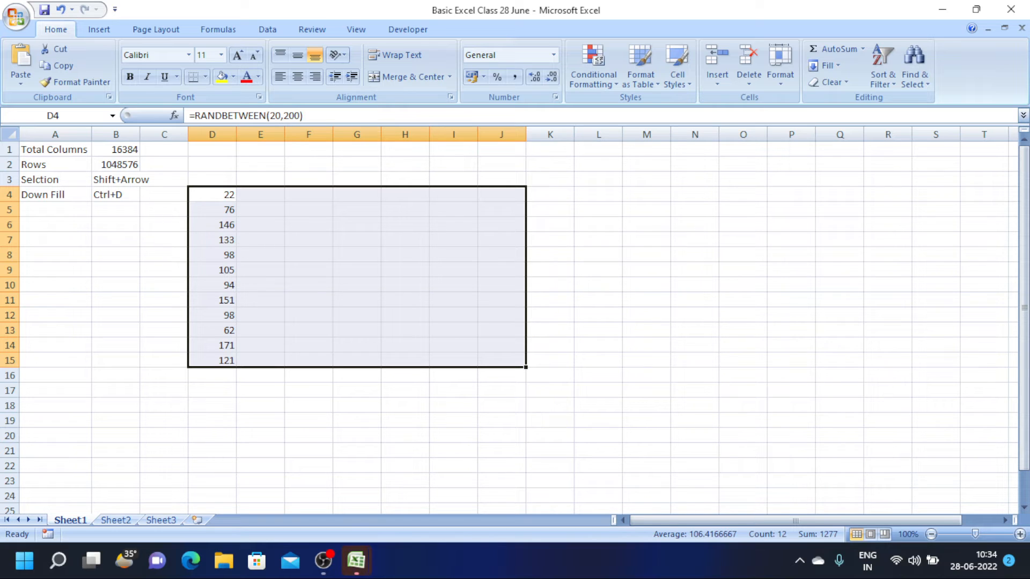
key(ctrl+r)
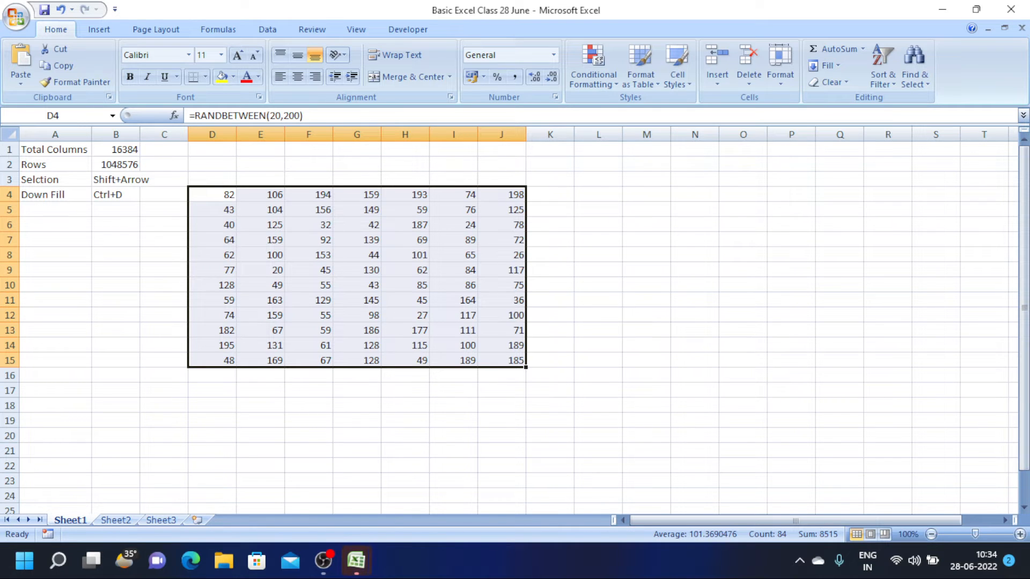
Enter the label "Right Fill" in cell A5 and "Ctrl+R" in cell B5.
key(Left)
key(Left)
key(Left)
key(Down)
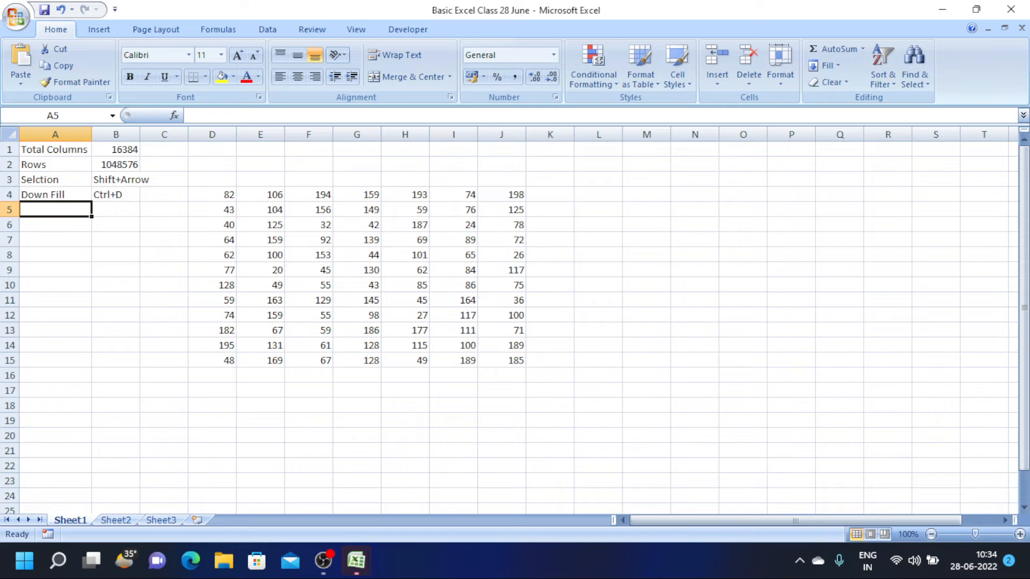
text(Ri)
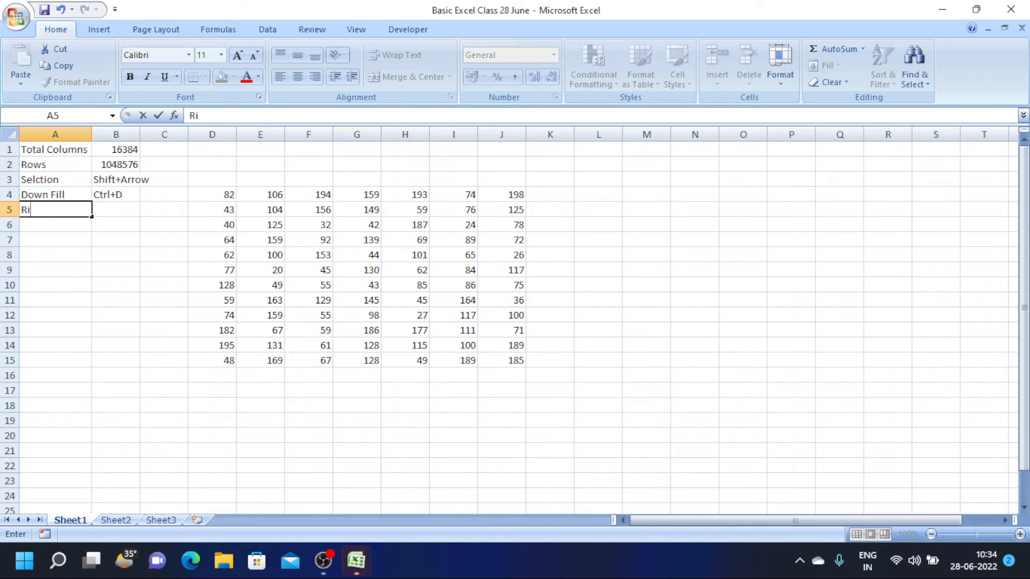
text(ght Fil)
key(BackSpace)
key(BackSpace)
text(ill)
key(Tab)
text(C)
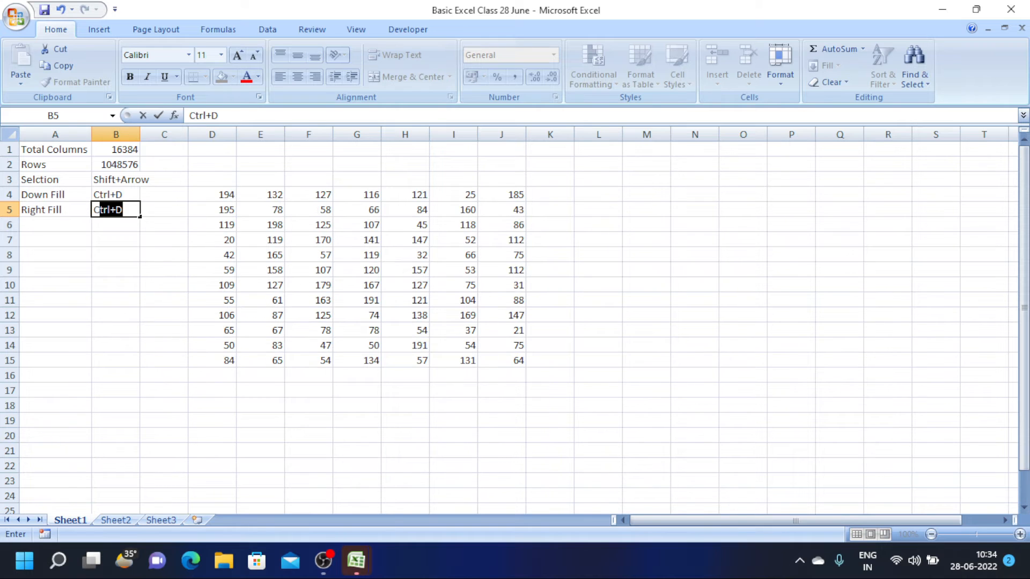
text(trl+R)
key(Return)
Copy the random number block D4:J15 and paste it over itself as values only using Paste Special.
key(Up)
key(Right)
key(Right)
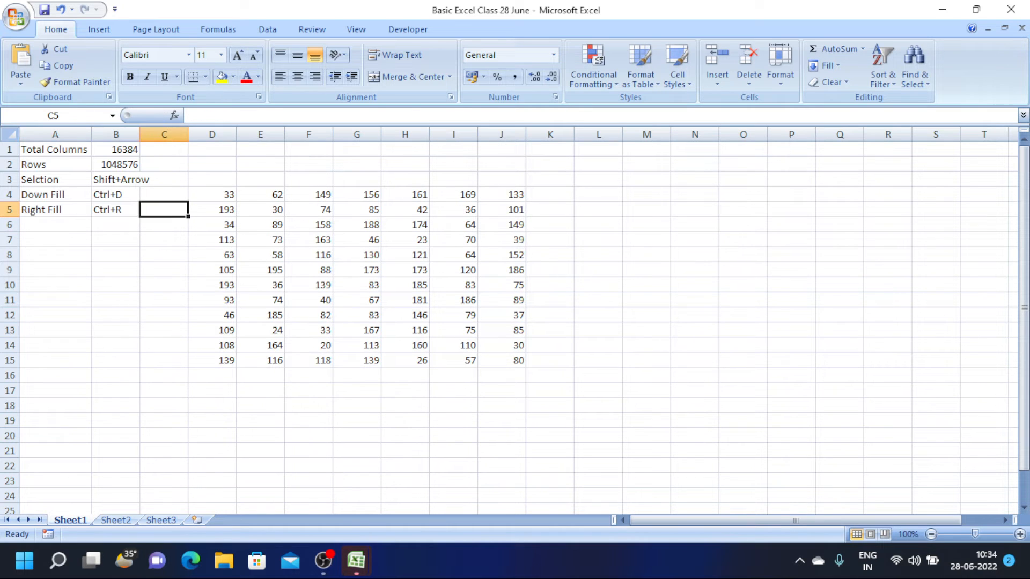
key(Right)
key(Up)
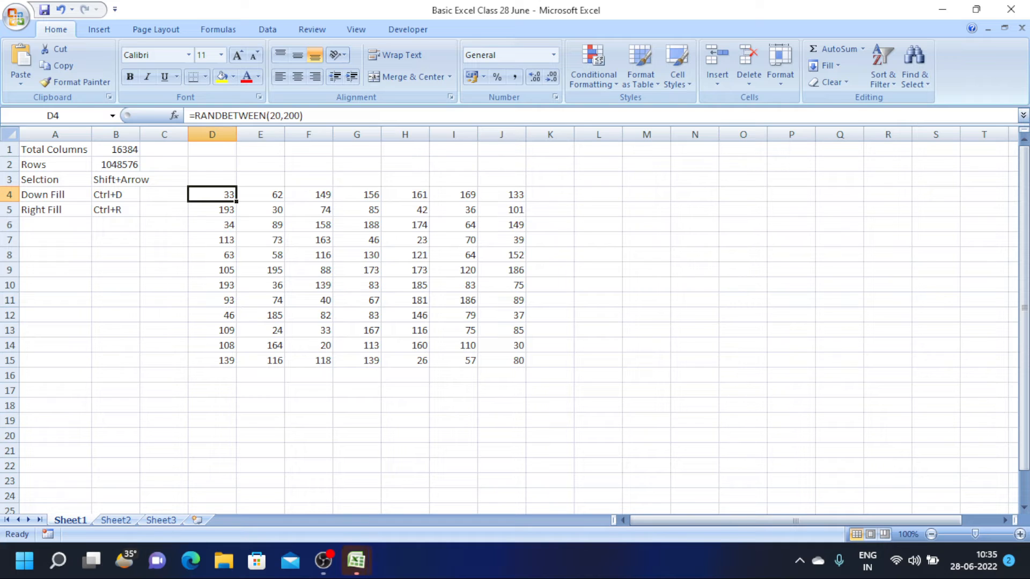
key(ctrl+shift+Down)
key(Up)
key(Down)
key(ctrl+shift+Down)
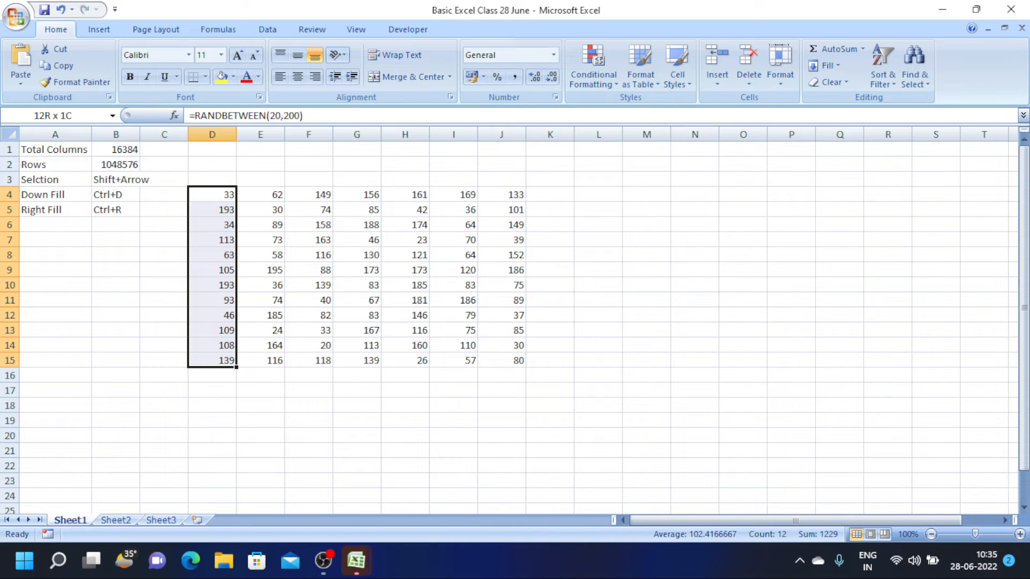
key(ctrl+shift+Right)
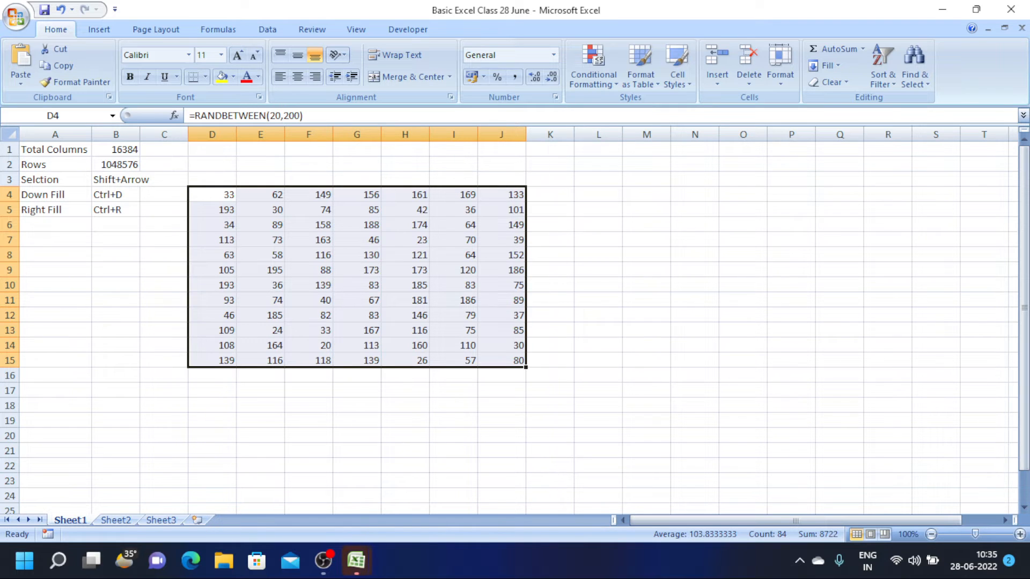
key(ctrl+c)
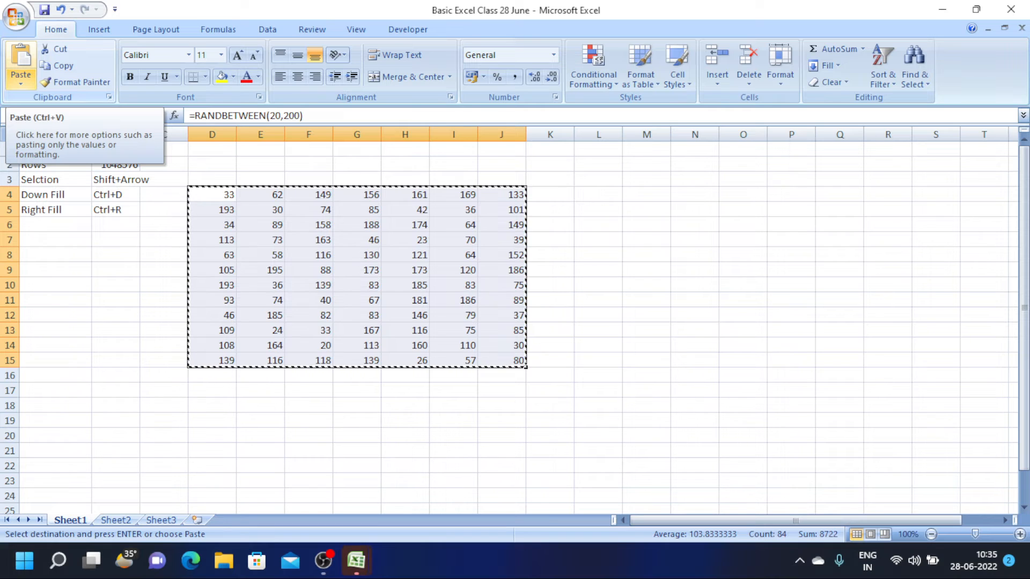
click(21, 80)
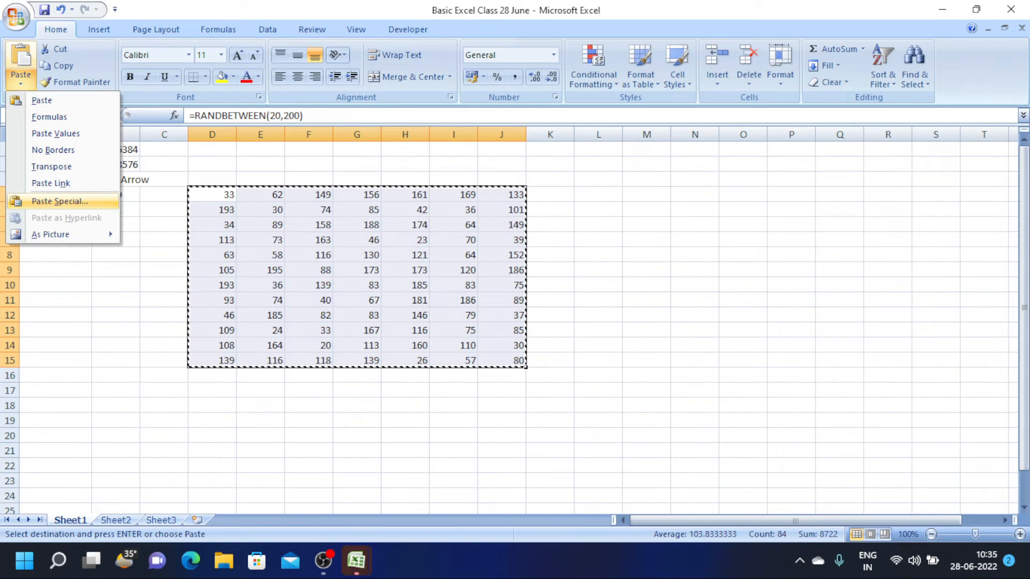
click(59, 201)
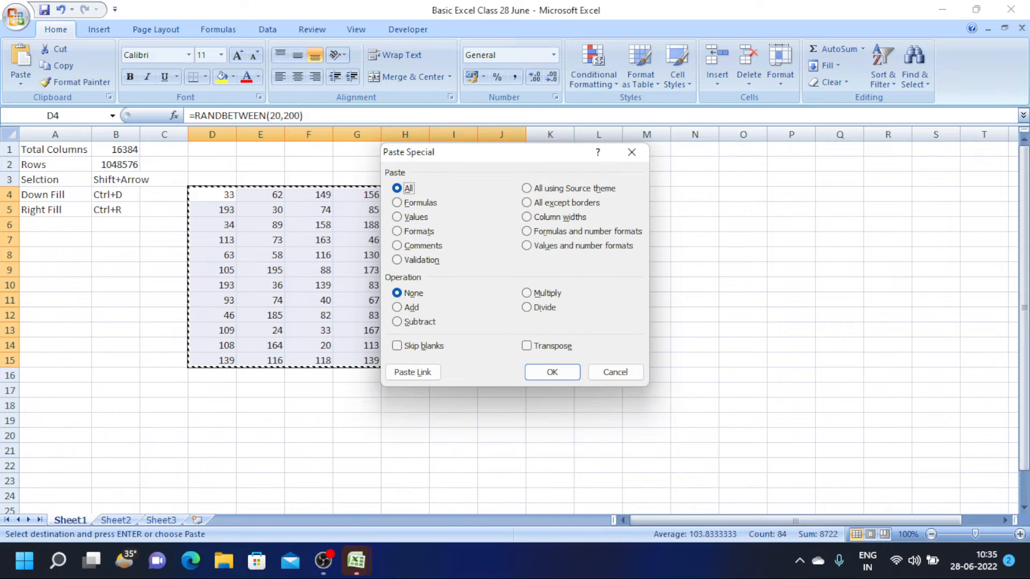
key(v)
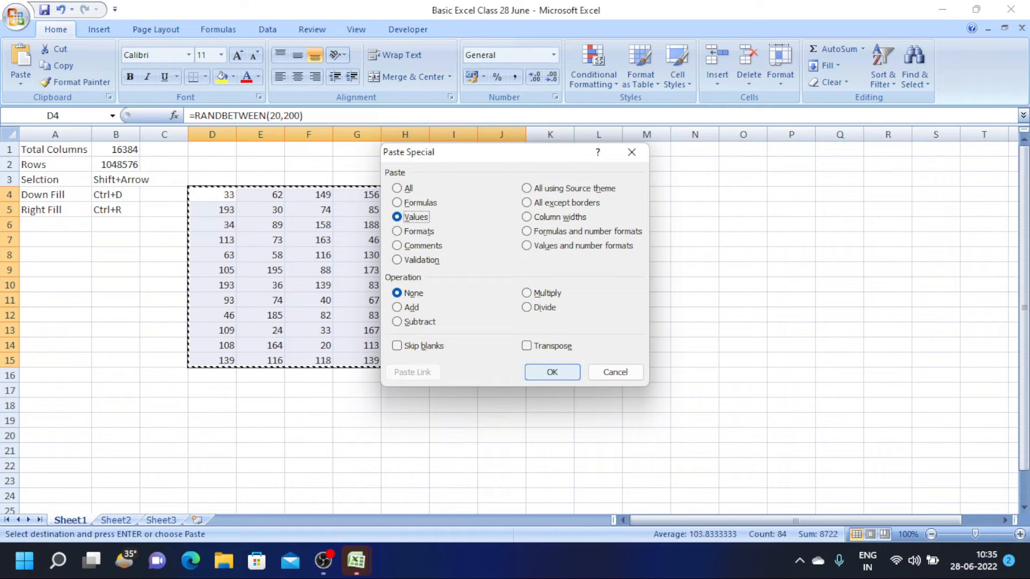
key(Return)
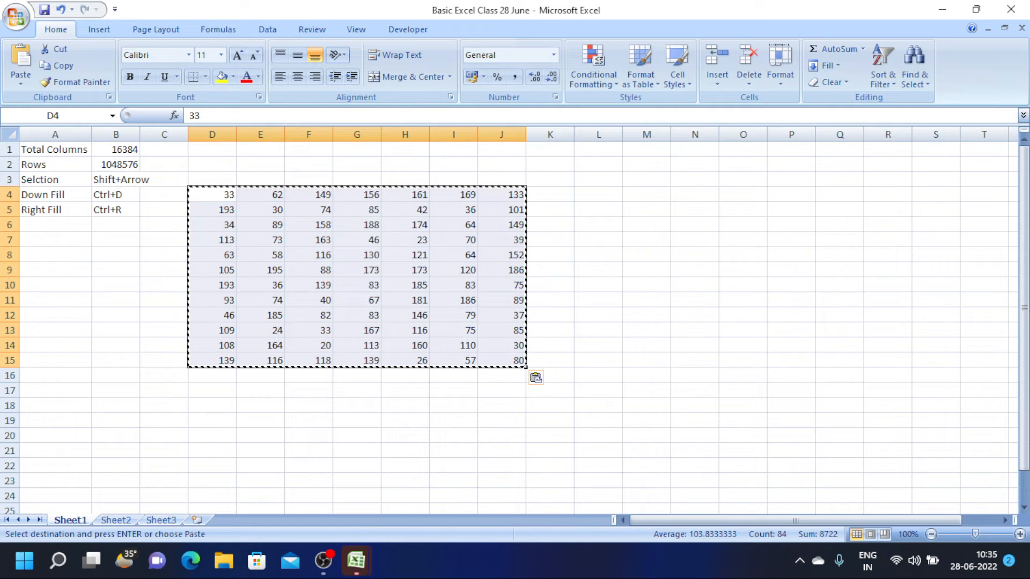
Enter the test text "sfsdf" in cell A10 and delete it again.
click(55, 285)
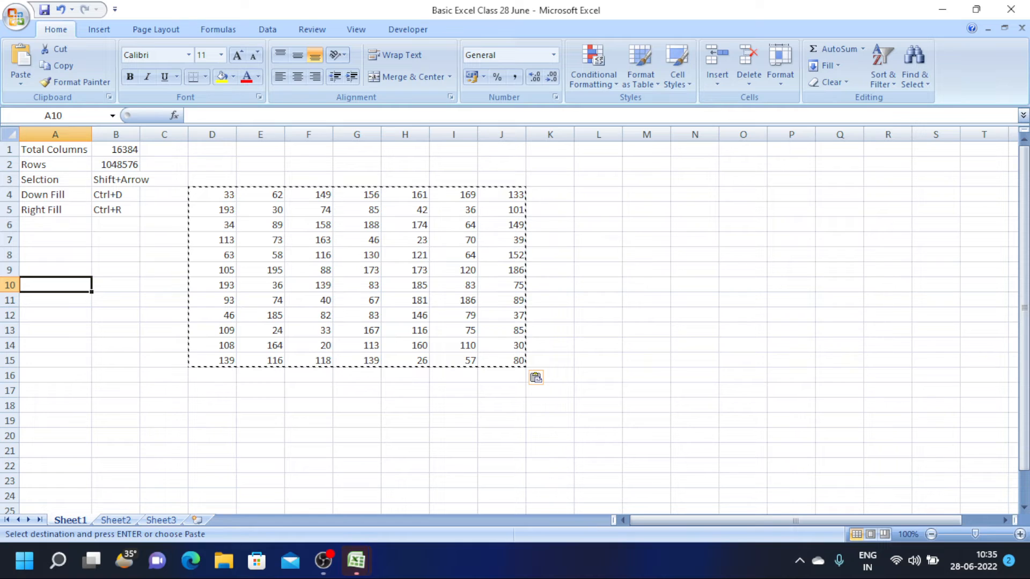
text(sfsdf)
key(Return)
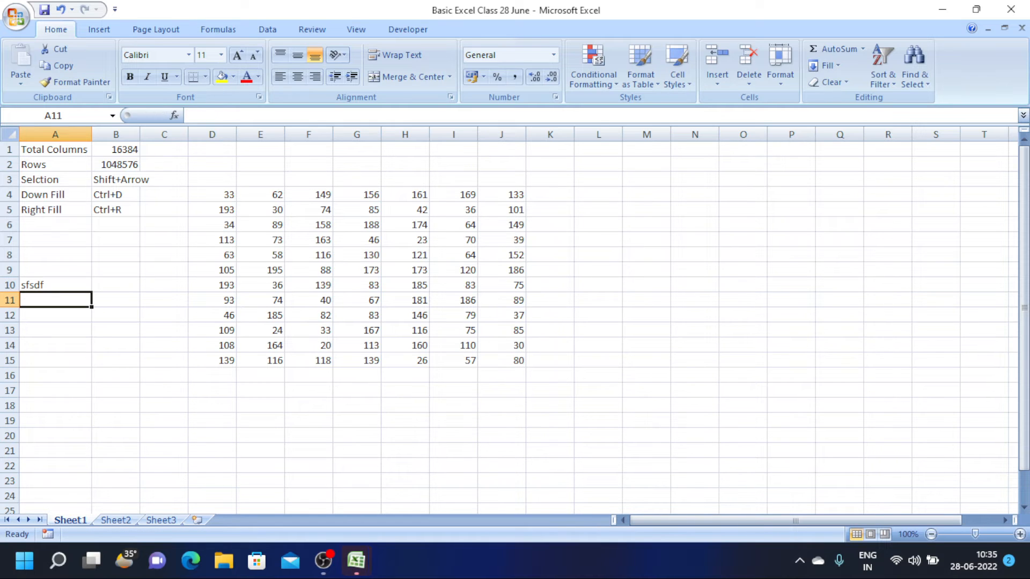
key(Up)
key(Delete)
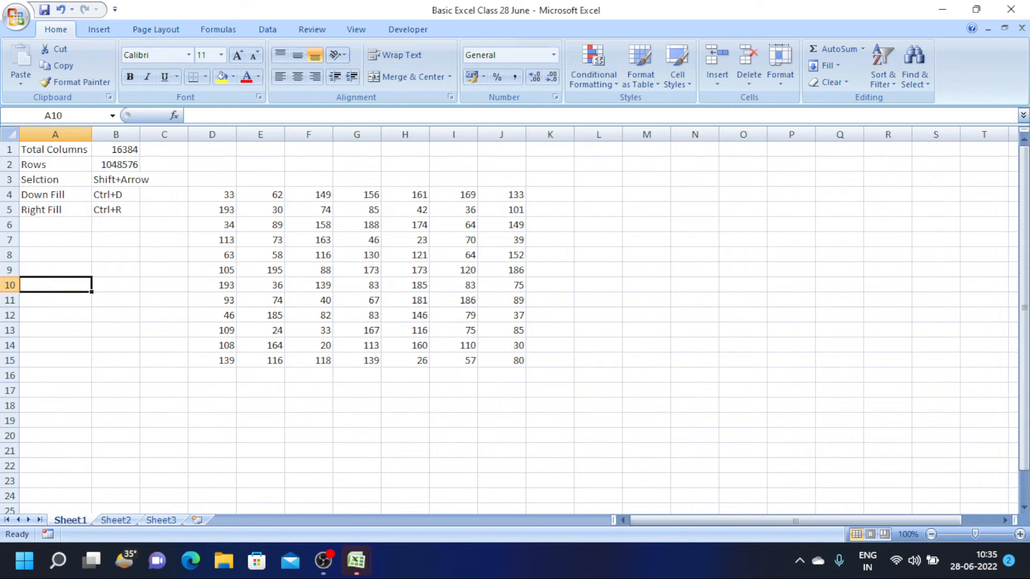
Cut the number block D4:J15 and paste it with its upper-left cell at N4.
key(Up)
key(Up)
key(Right)
key(Right)
key(Right)
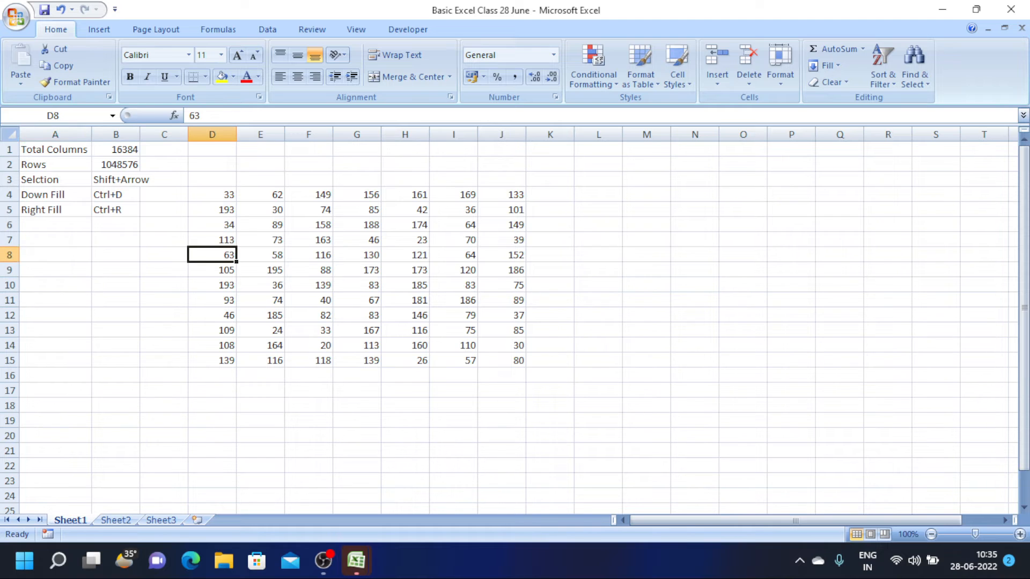
key(Up)
key(Up)
key(Up)
key(Up)
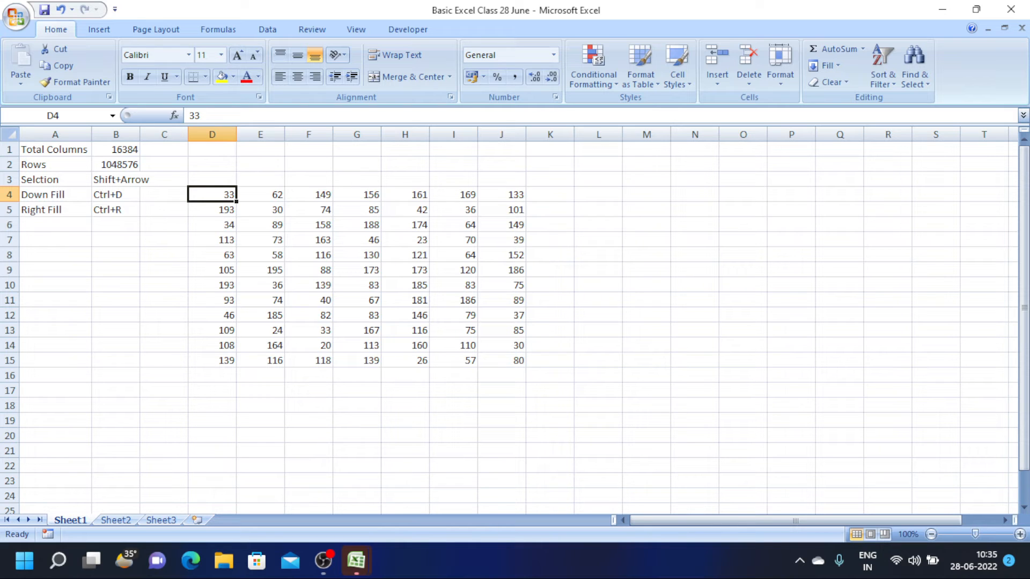
key(ctrl+shift+Down)
key(shift+Right)
key(shift+Right)
key(shift+Right)
key(shift+Right)
key(shift+Right)
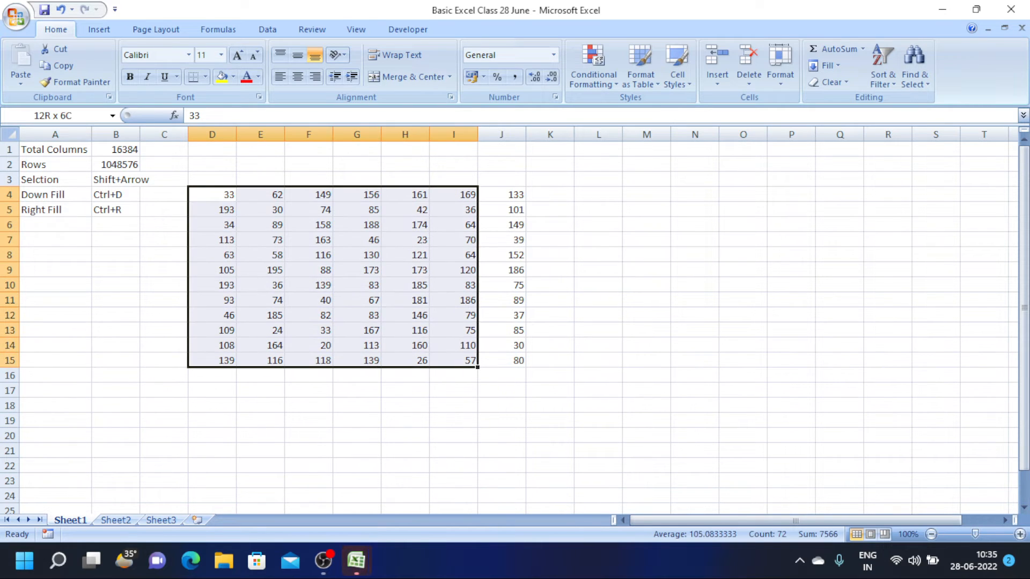
key(shift+Right)
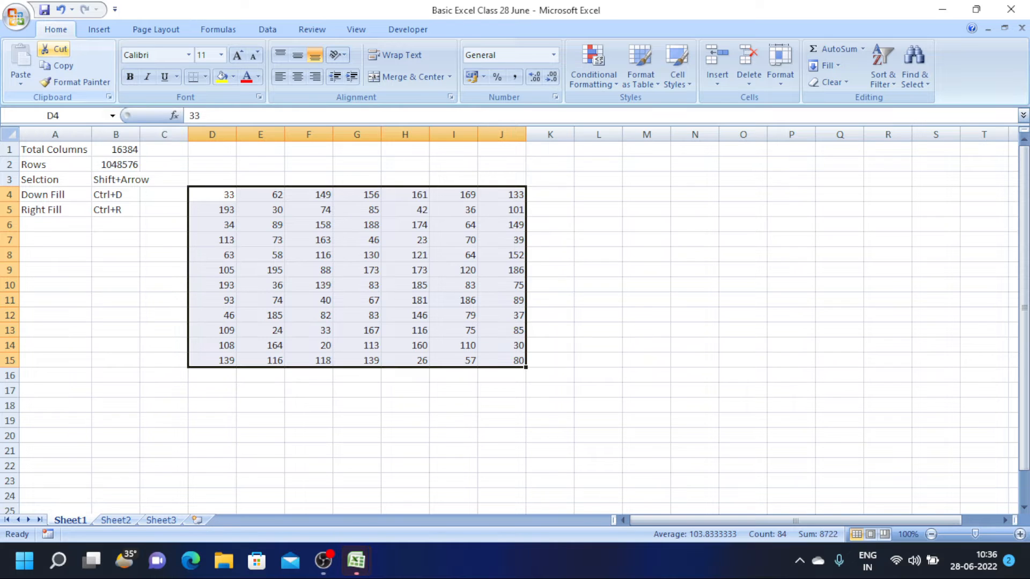
click(57, 49)
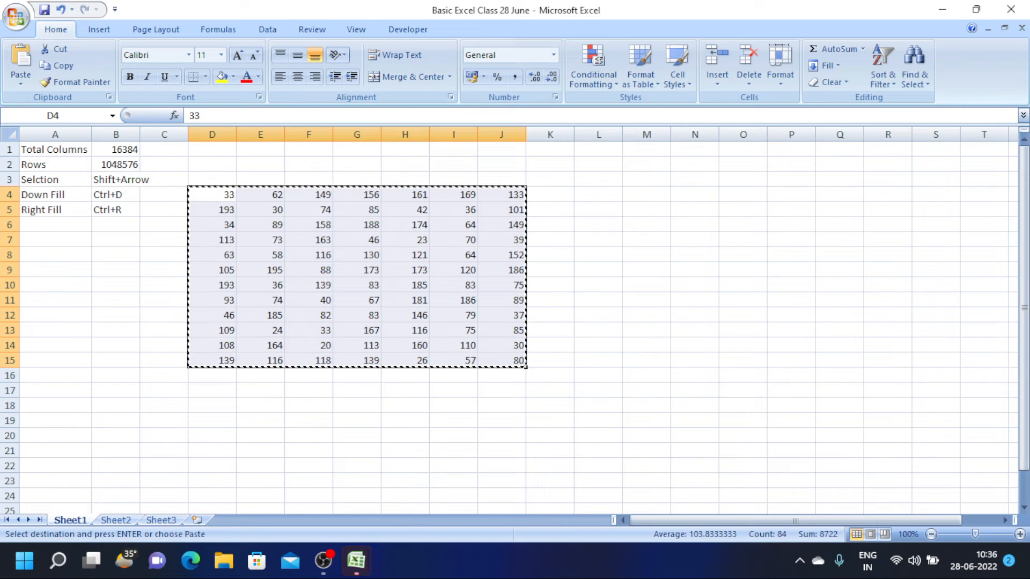
click(695, 194)
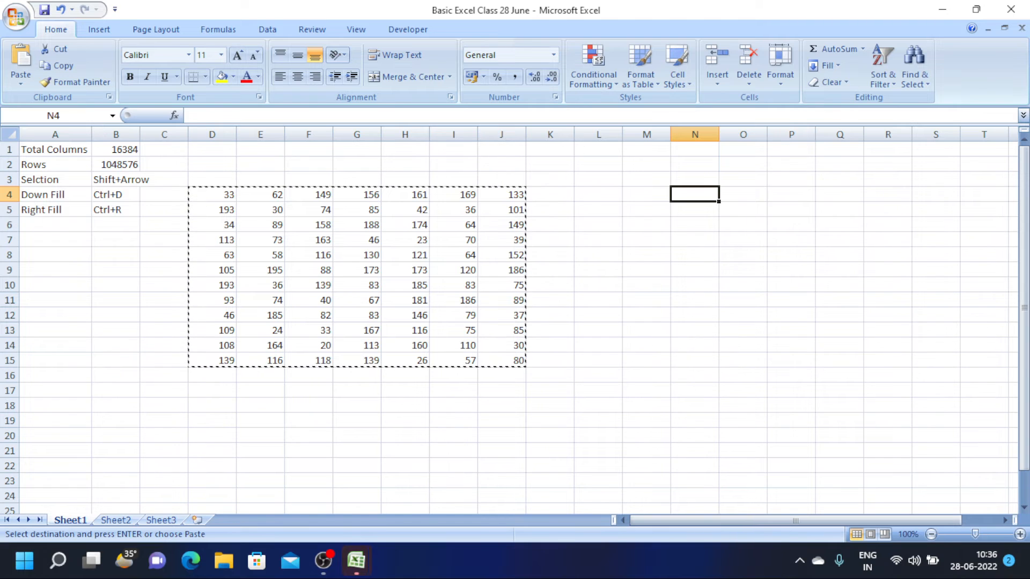
key(ctrl+v)
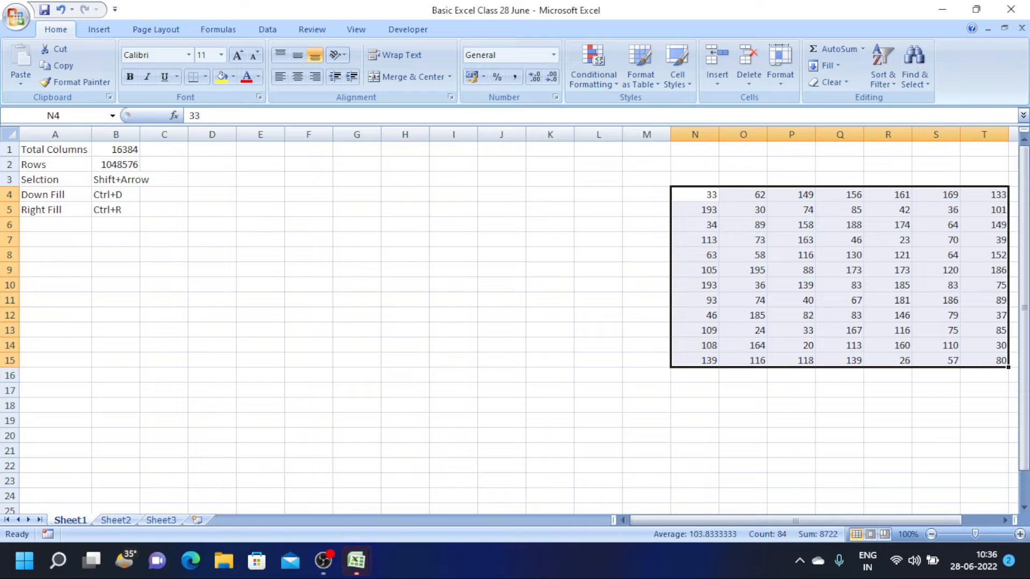
Cut the number block N4:T15 and move it back so that it starts at cell D3.
key(ctrl+c)
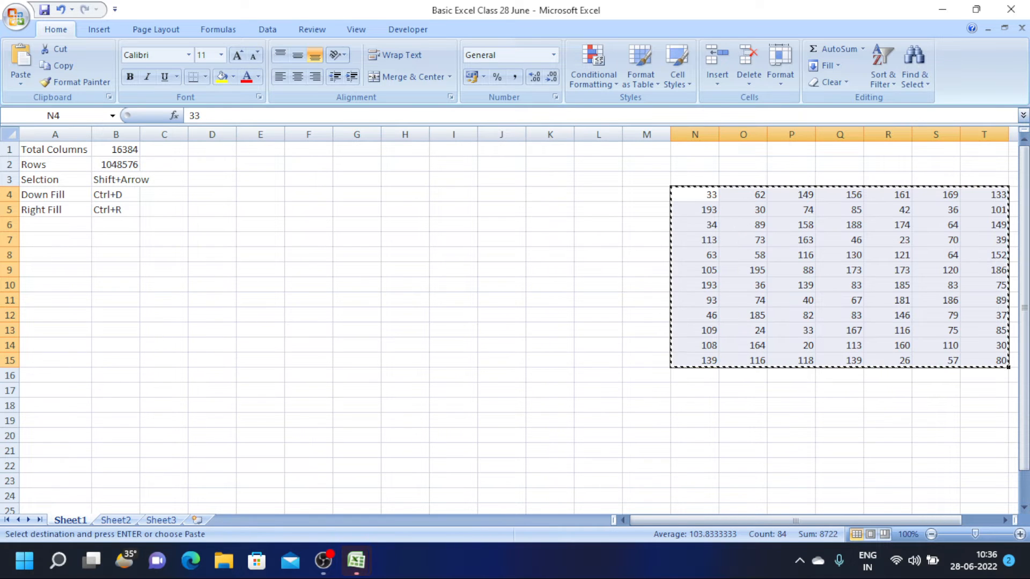
click(212, 180)
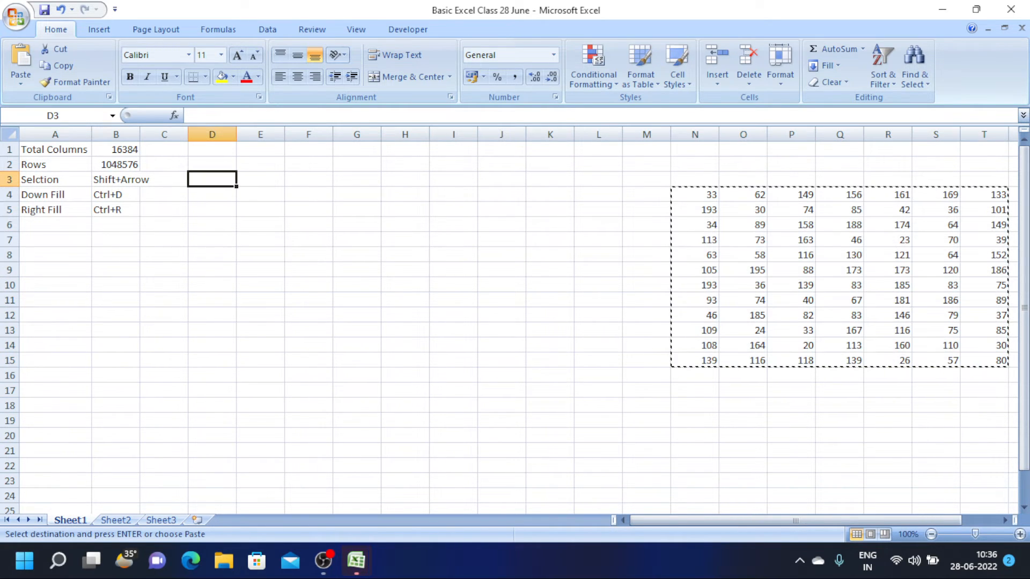
key(ctrl+v)
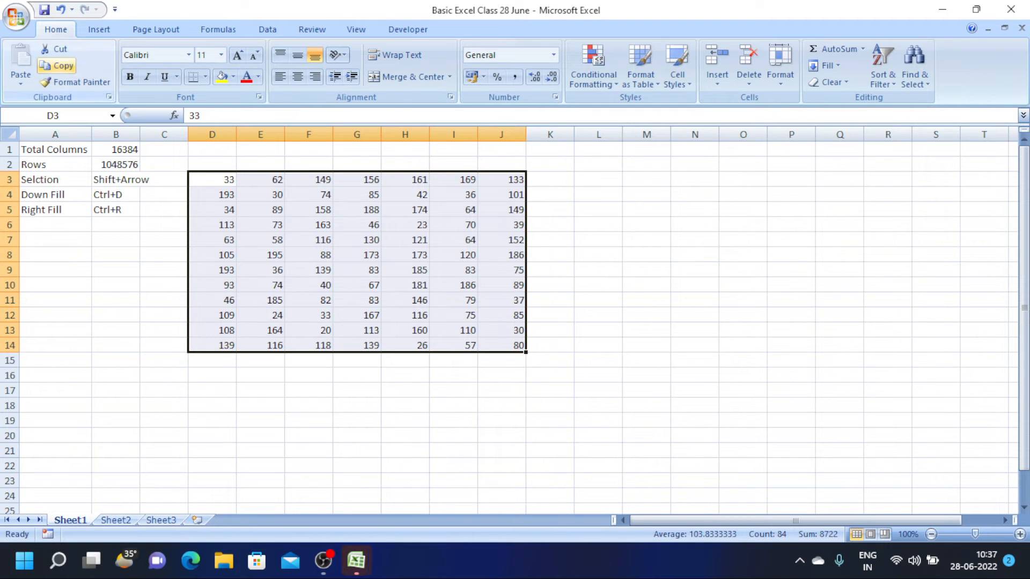
Select the whole number block D3:J14 and copy it.
key(Up)
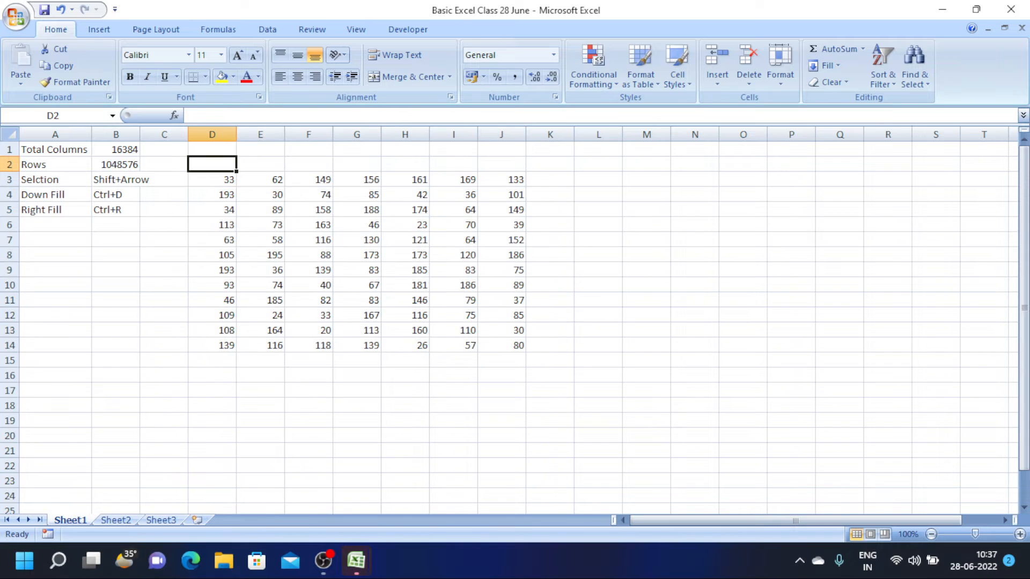
key(Down)
key(ctrl+shift+Down)
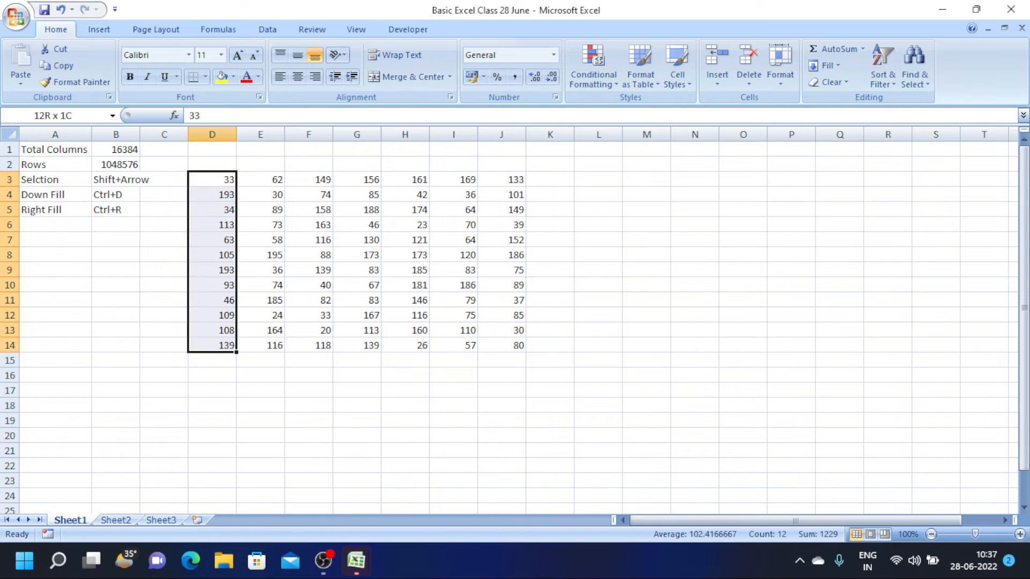
key(ctrl+shift+Right)
key(ctrl+c)
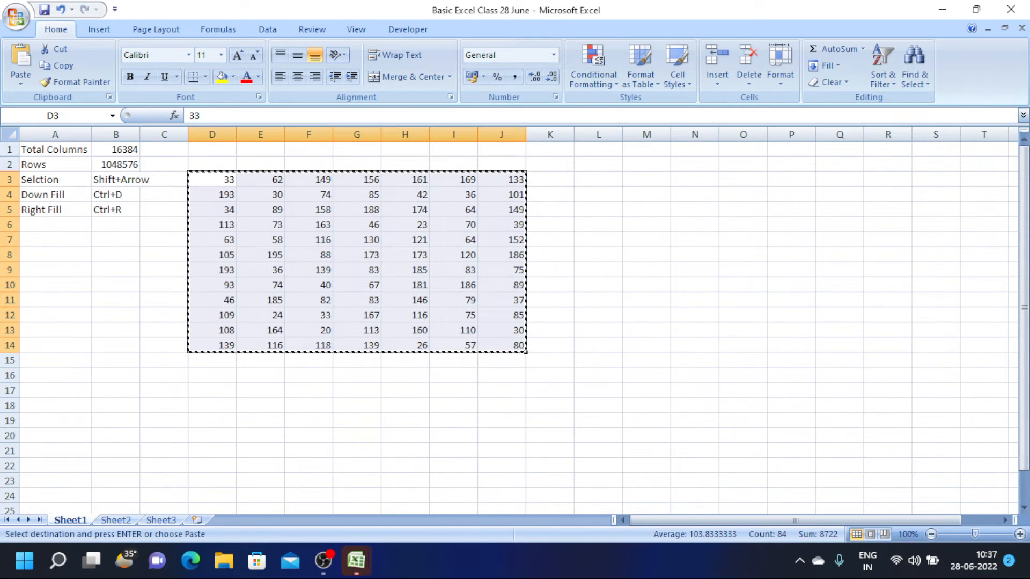
Paste the copied number block at M3 and undo the paste.
click(646, 180)
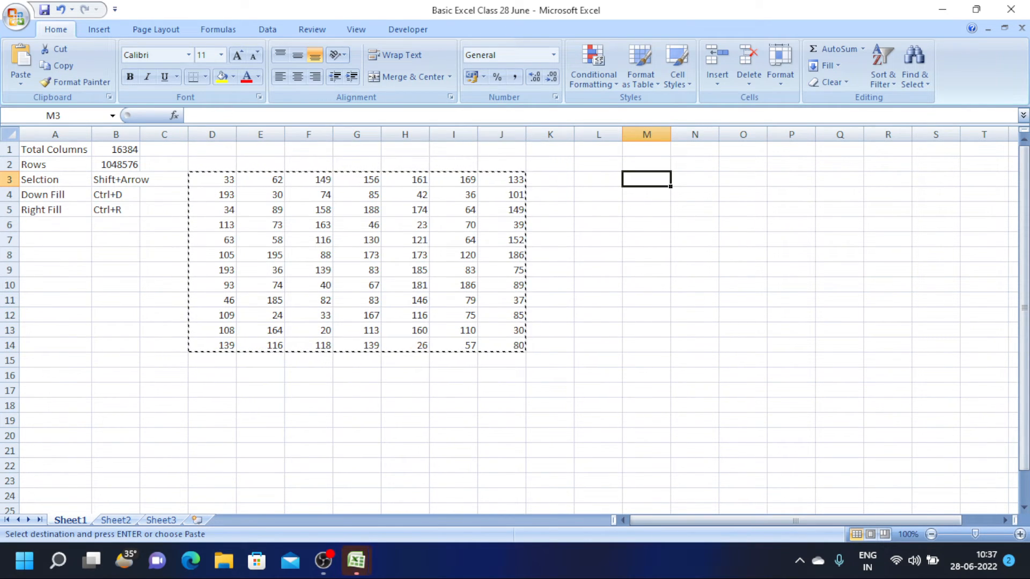
click(20, 58)
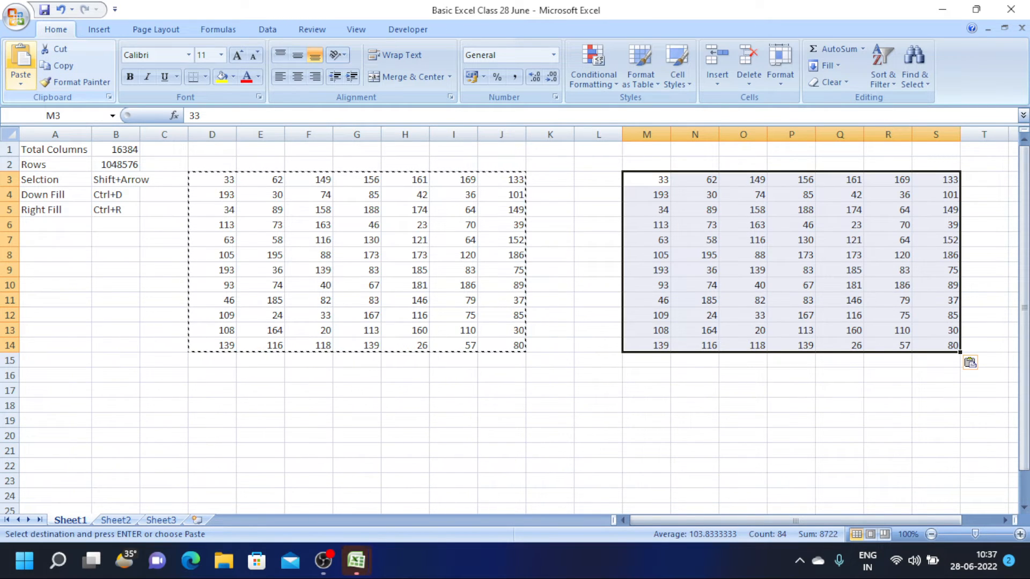
key(ctrl+z)
Reselect the source block D3:J14 and paste a copy of it starting at cell M3.
click(212, 180)
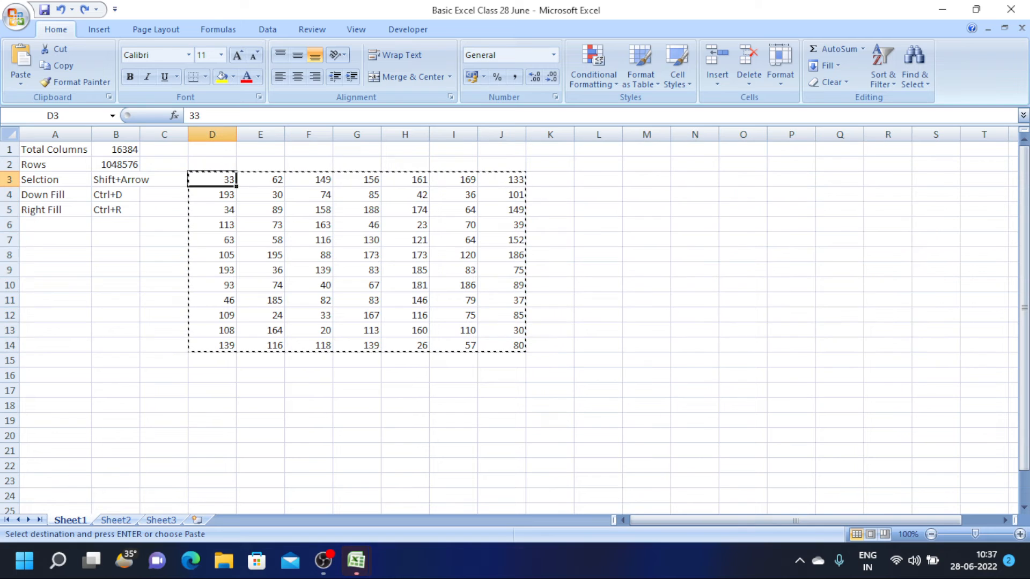
key(ctrl+shift+Down)
key(shift+Right)
key(shift+Right)
key(shift+Right)
key(shift+Right)
key(shift+Right)
key(shift+Right)
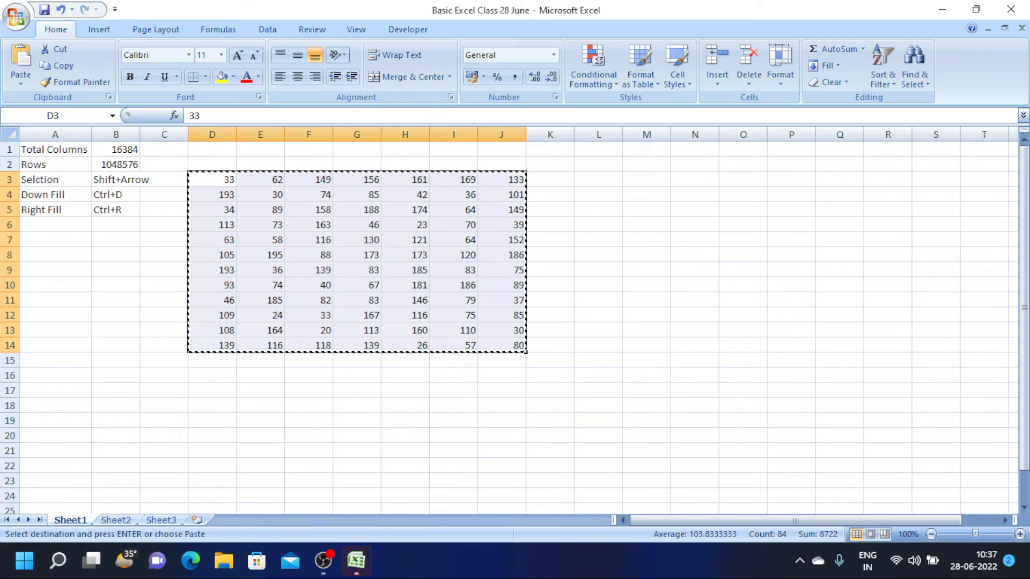
key(Right)
key(Right)
key(Right)
key(Right)
key(Right)
key(Right)
key(Right)
key(Right)
key(Right)
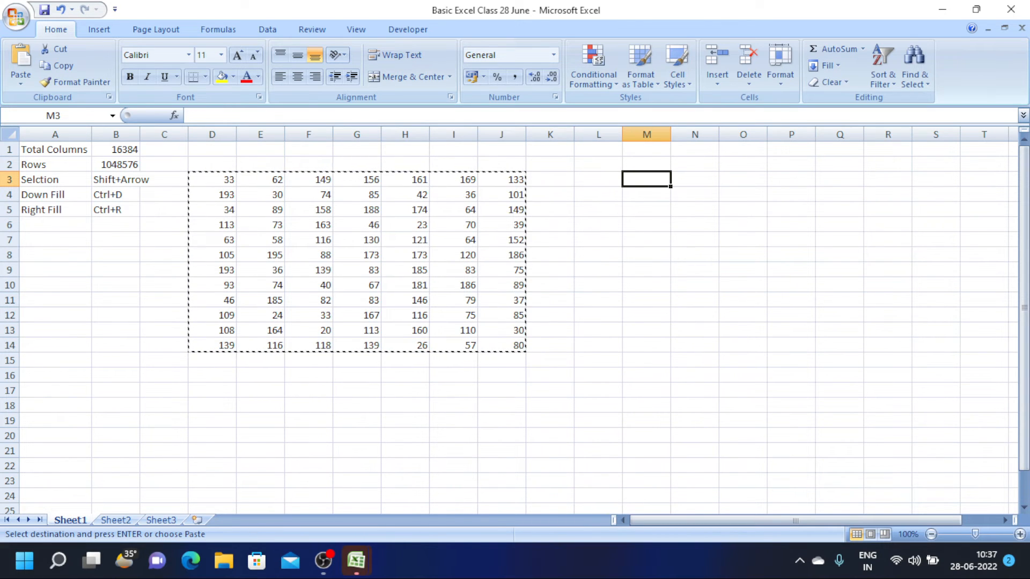
key(ctrl+v)
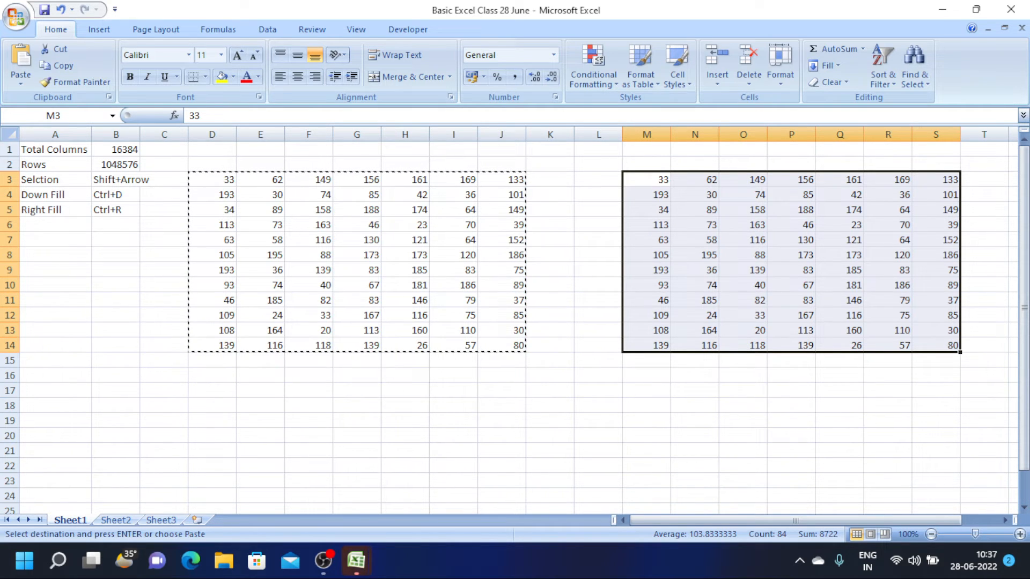
Apply All Borders to the block D3:J14 and transfer its formatting to M3:S14 with Format Painter.
click(213, 180)
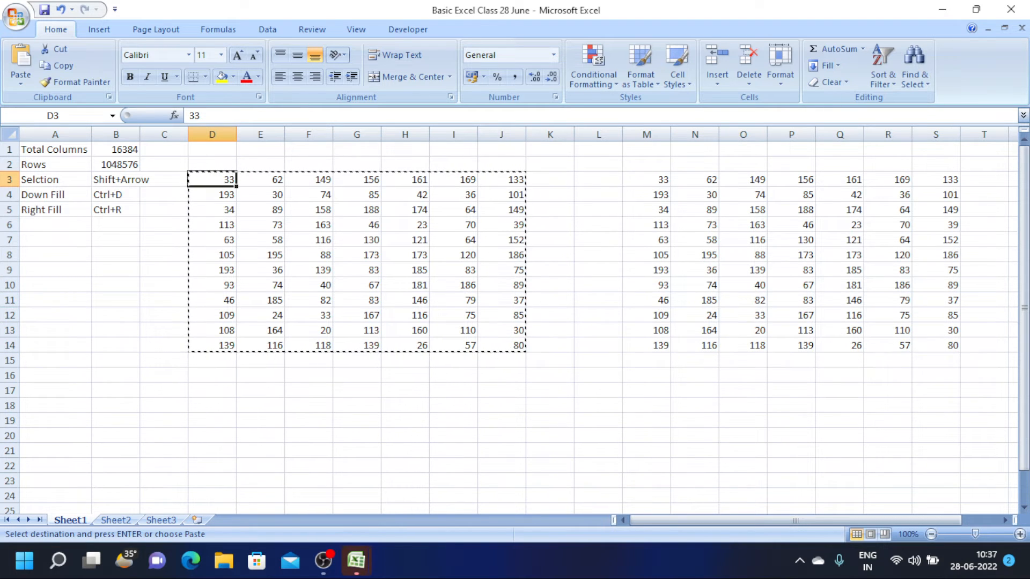
key(ctrl+shift+Down)
key(shift+Right)
key(shift+Right)
key(shift+Right)
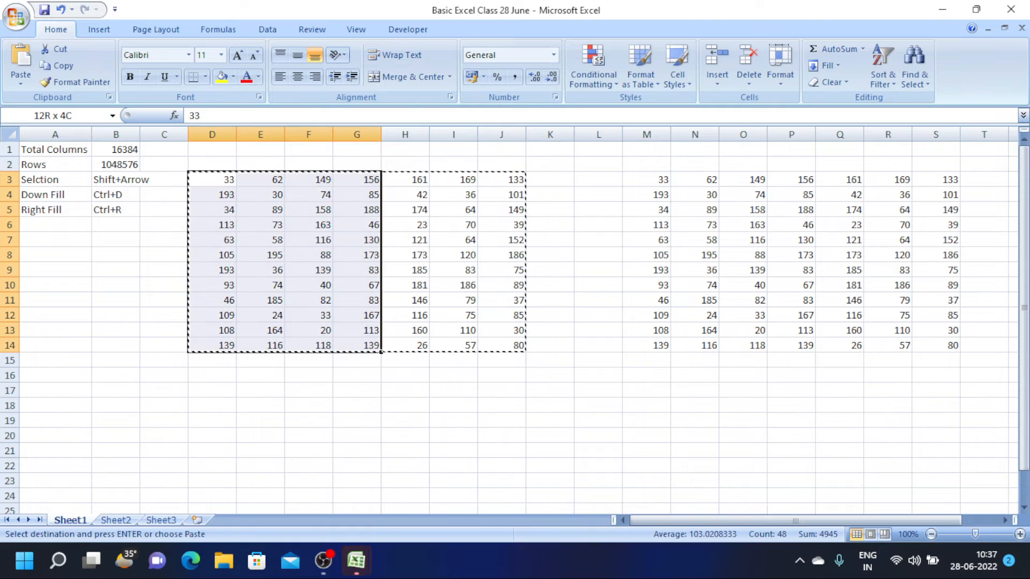
key(shift+Right)
key(shift+Right)
key(shift+Right)
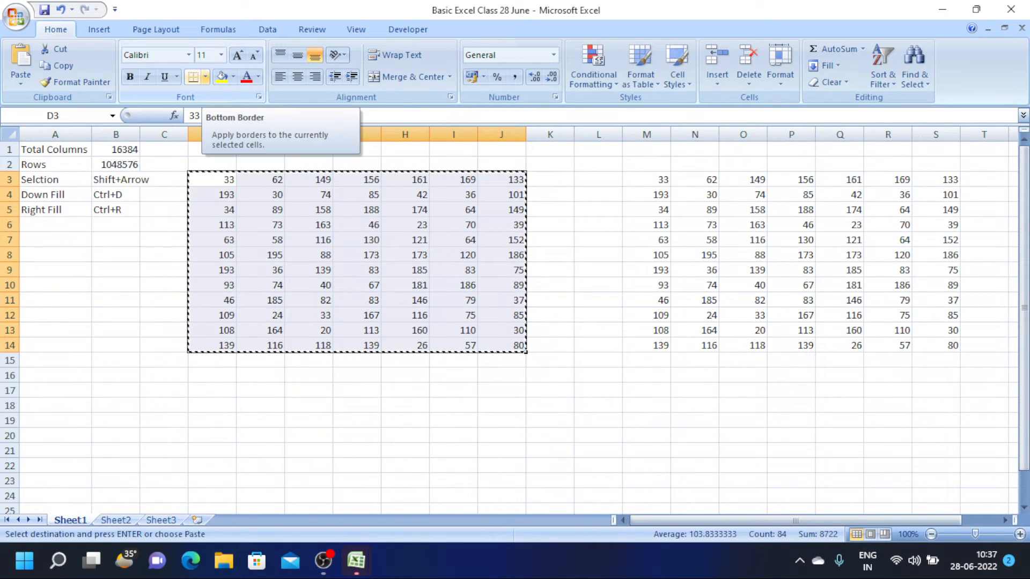
click(206, 77)
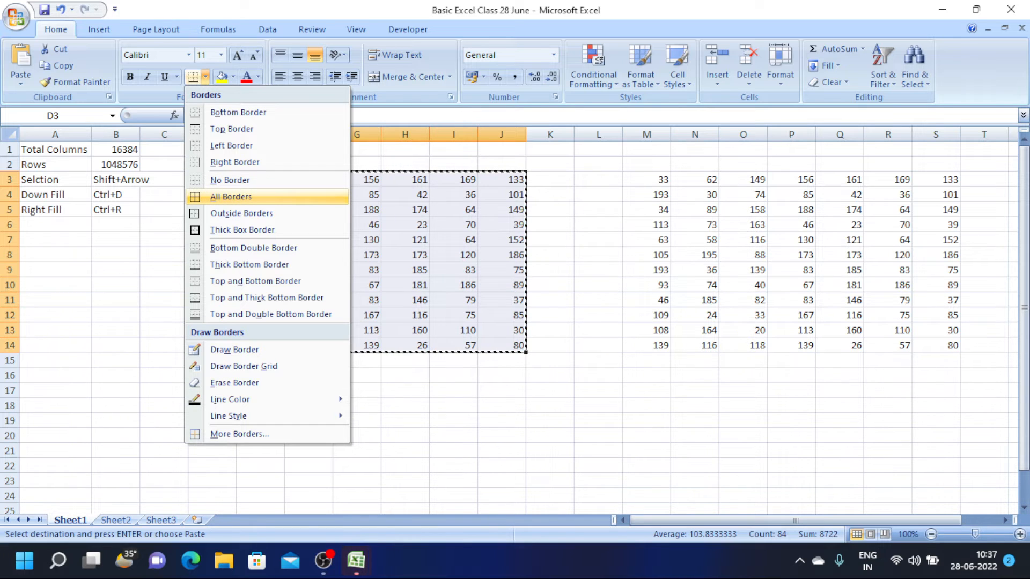
click(231, 197)
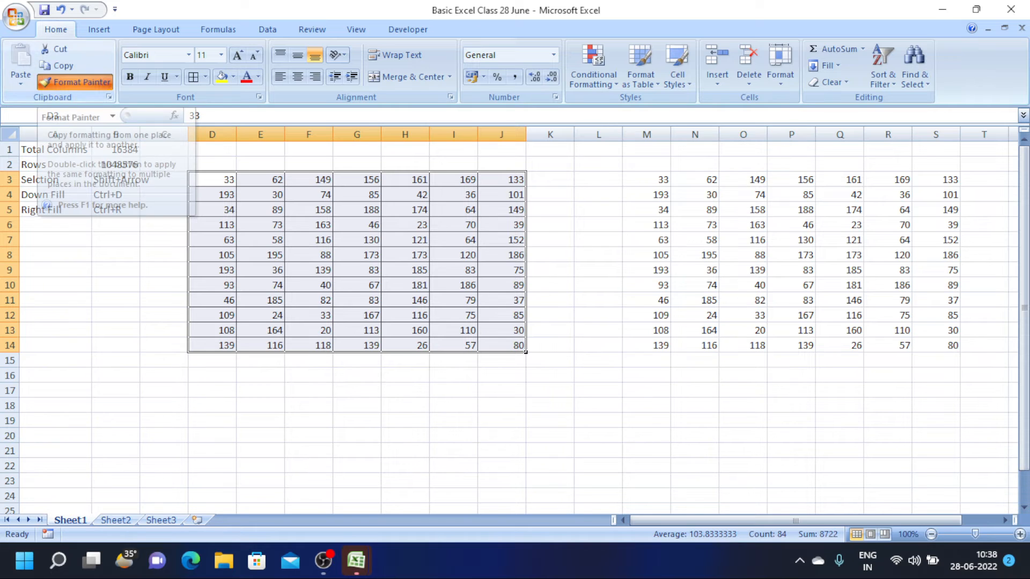
click(75, 82)
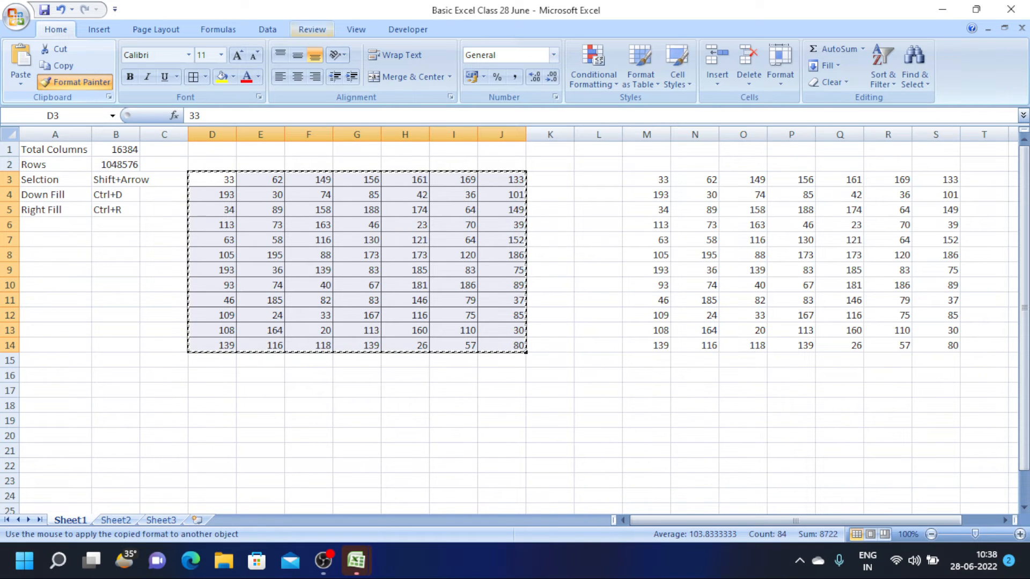
mouse_move(646, 179)
mouse_down()
mouse_move(839, 255)
mouse_move(887, 284)
mouse_move(936, 331)
mouse_move(936, 346)
mouse_up()
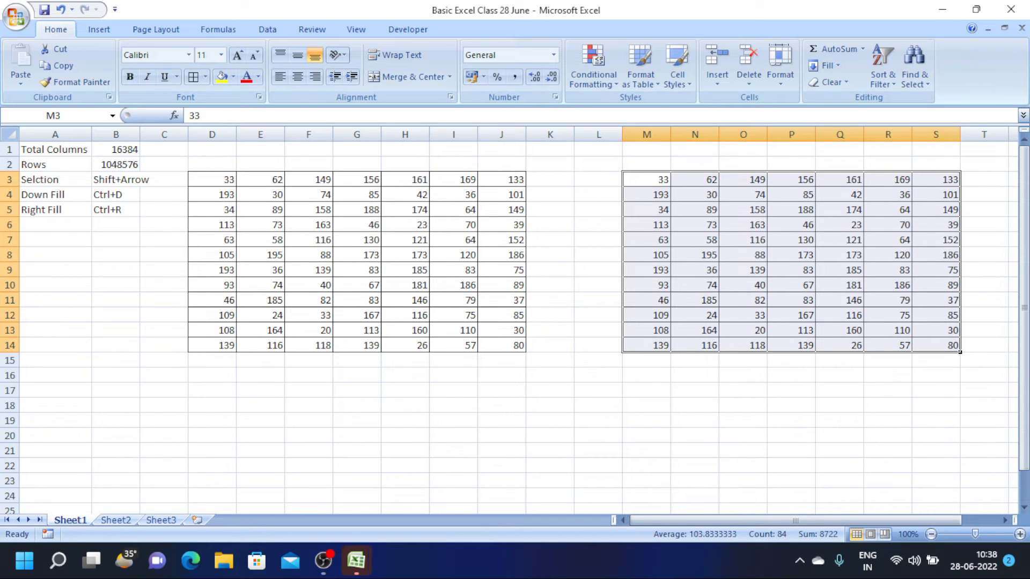
Transfer cell M3's formatting to A1:B5 with Format Painter and widen column B to fit "Shift+Arrow".
click(669, 186)
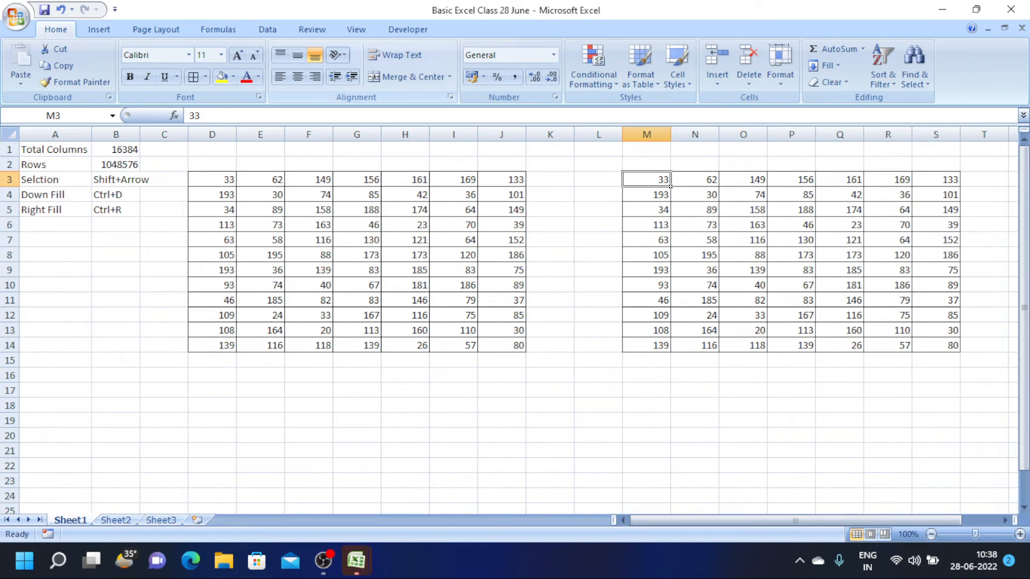
click(75, 82)
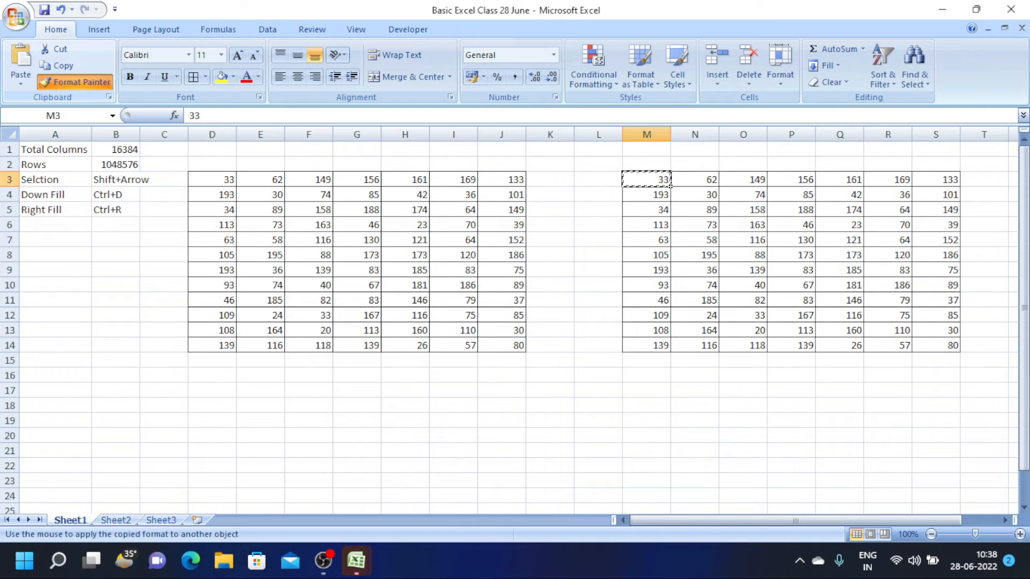
mouse_move(53, 149)
mouse_down()
mouse_move(54, 195)
mouse_move(139, 215)
mouse_up()
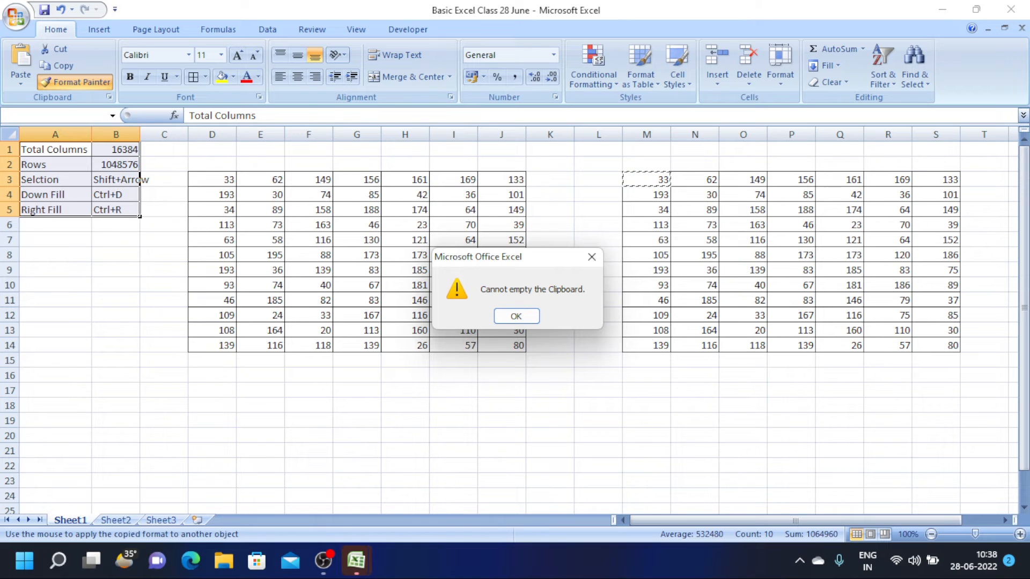
key(Return)
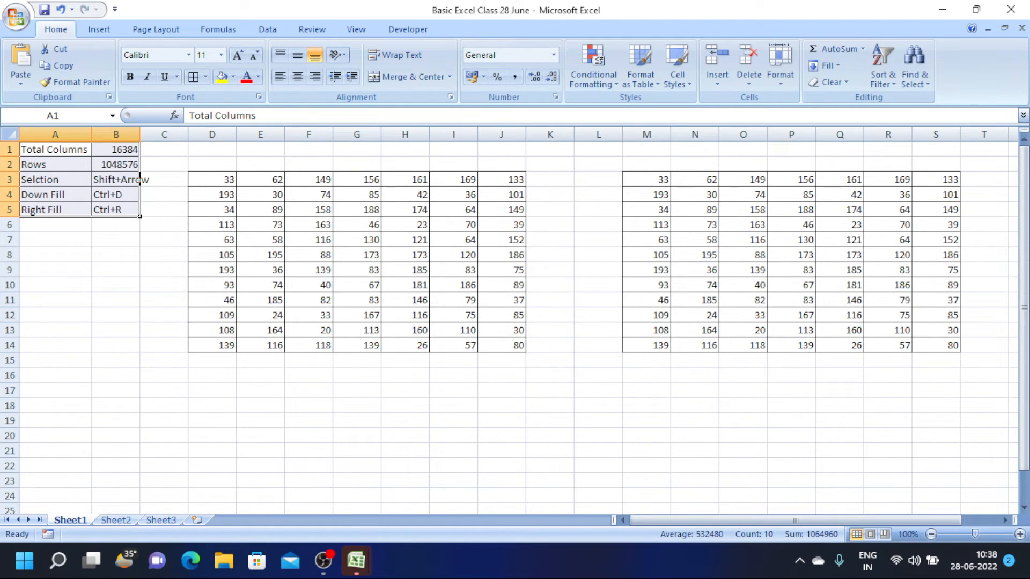
drag(140, 134, 153, 134)
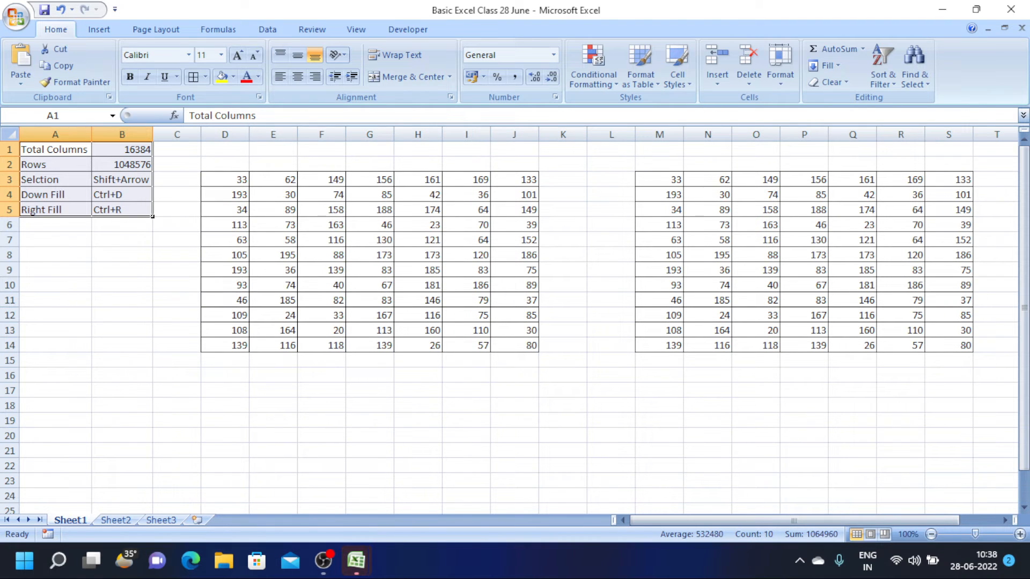
Center the numbers in D3:J14 horizontally and make them bold.
click(248, 185)
drag(248, 186, 538, 352)
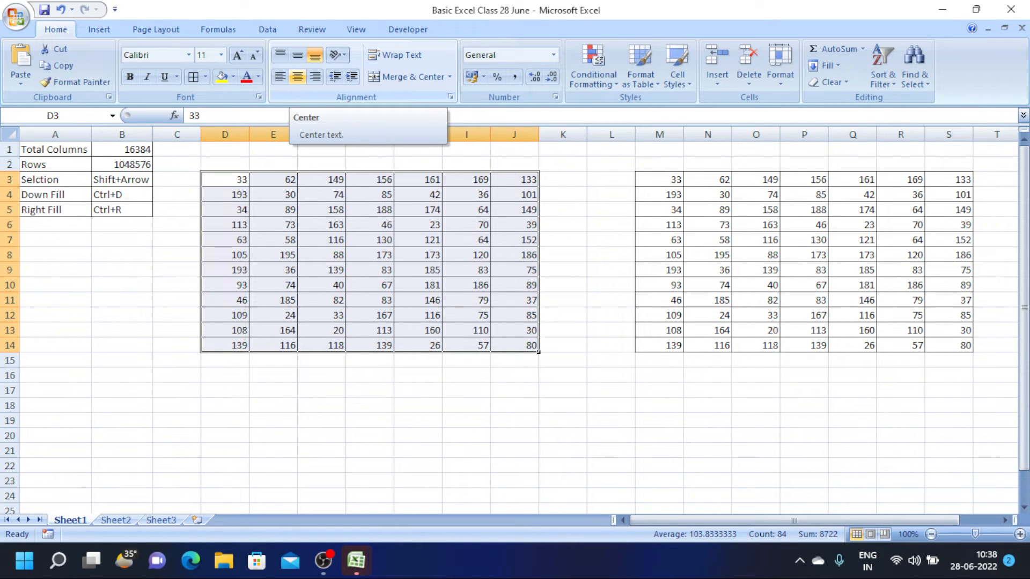
click(298, 76)
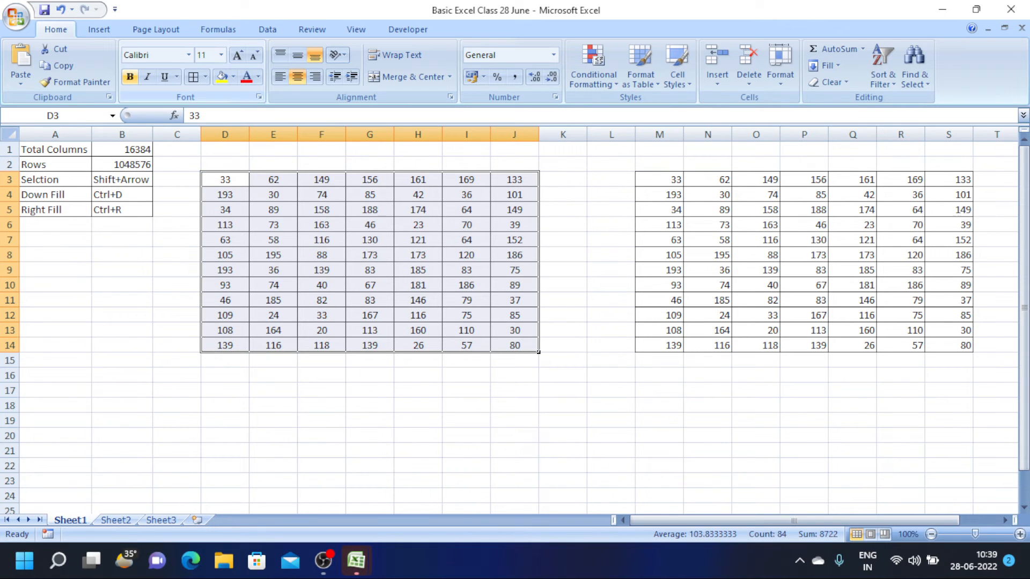
click(130, 77)
key(ctrl+b)
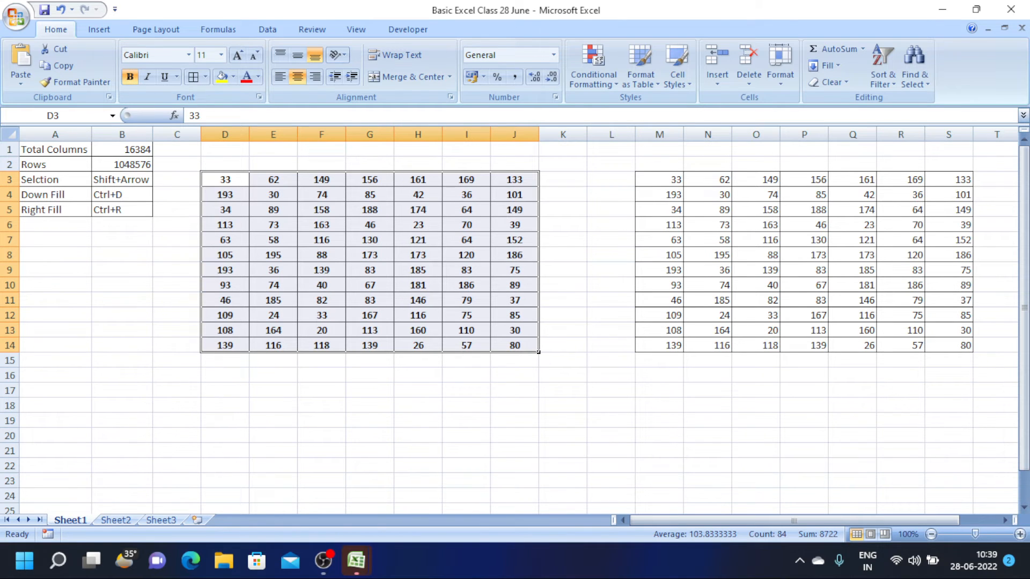
Enlarge the numbers in D3:J14 to font size 16, and shrink them back to 11.
click(248, 185)
drag(249, 186, 538, 352)
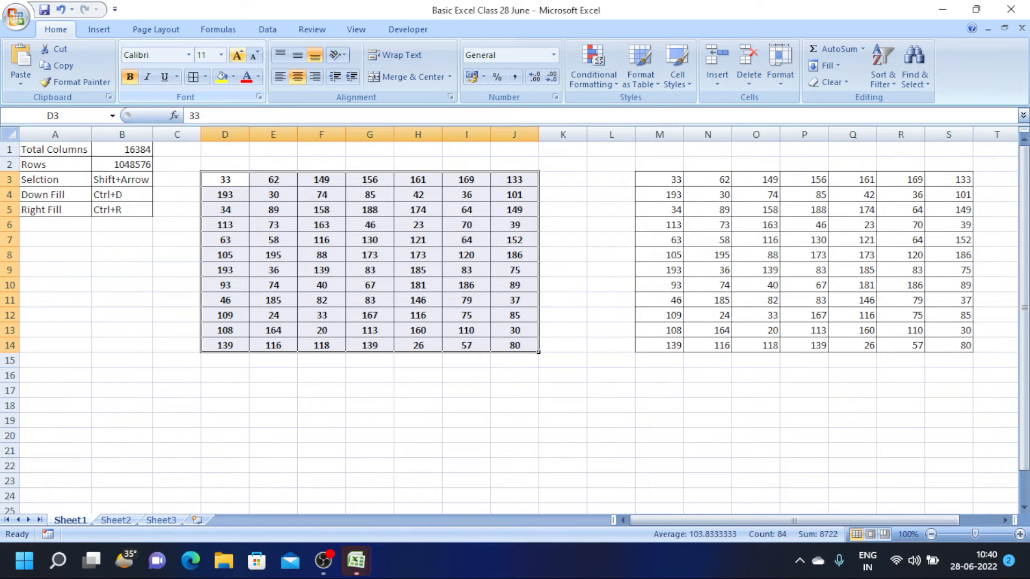
click(238, 55)
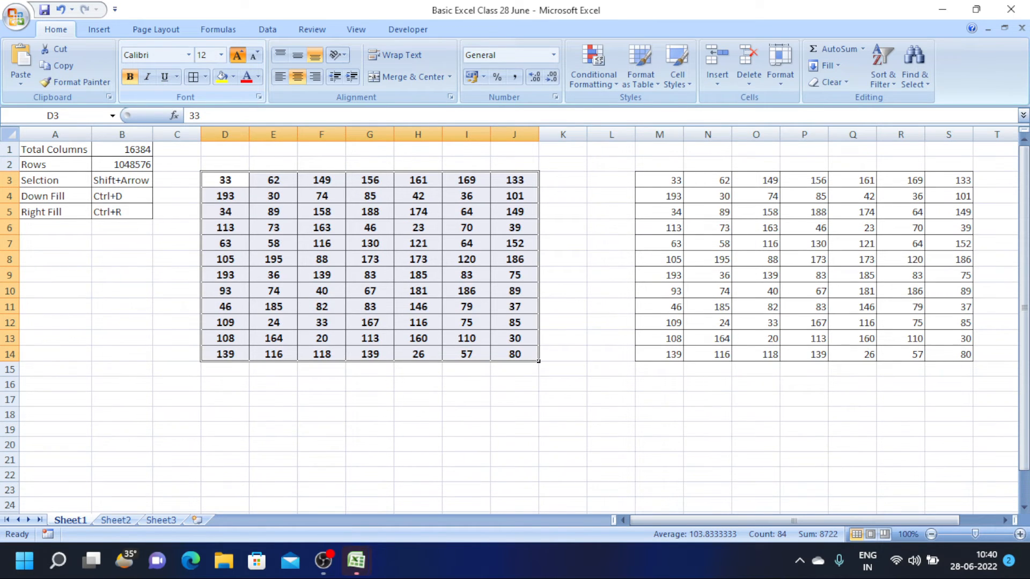
click(238, 55)
click(238, 55)
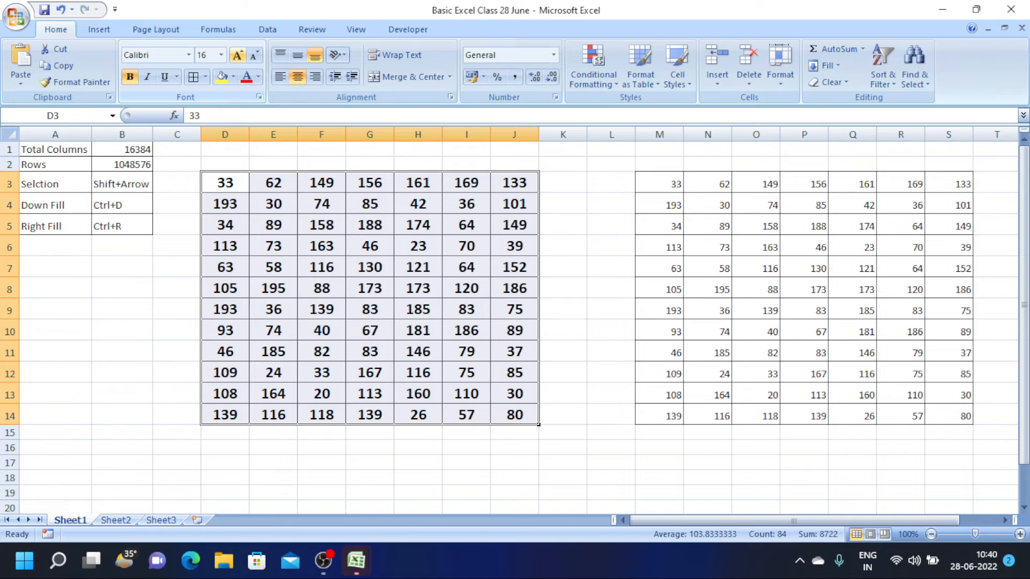
click(255, 55)
click(254, 56)
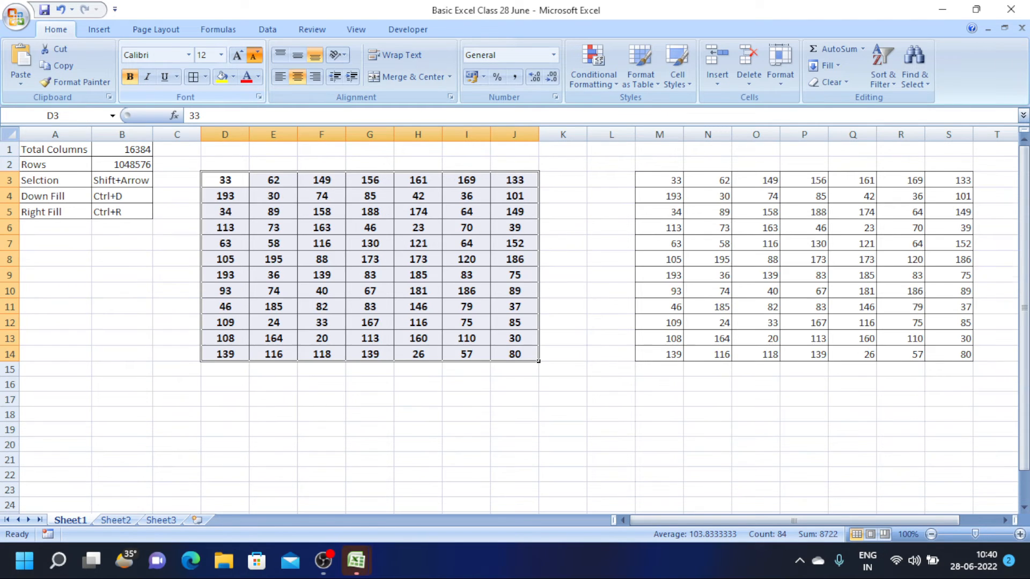
click(254, 55)
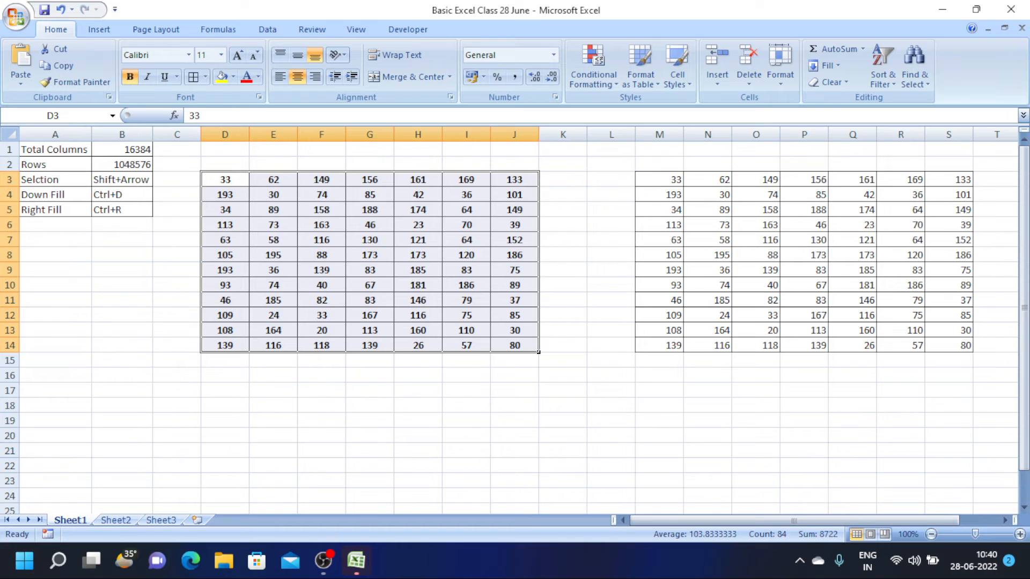
Merge and center the empty range D1:J2 above the number table.
click(224, 149)
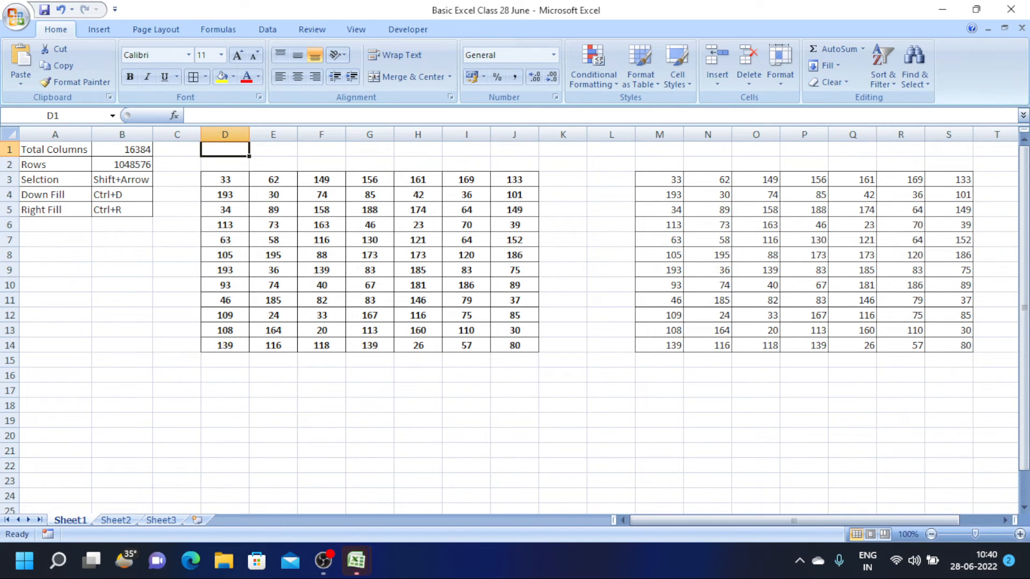
key(shift+Down)
key(shift+Right)
key(shift+Right)
key(shift+Right)
key(shift+Right)
key(shift+Right)
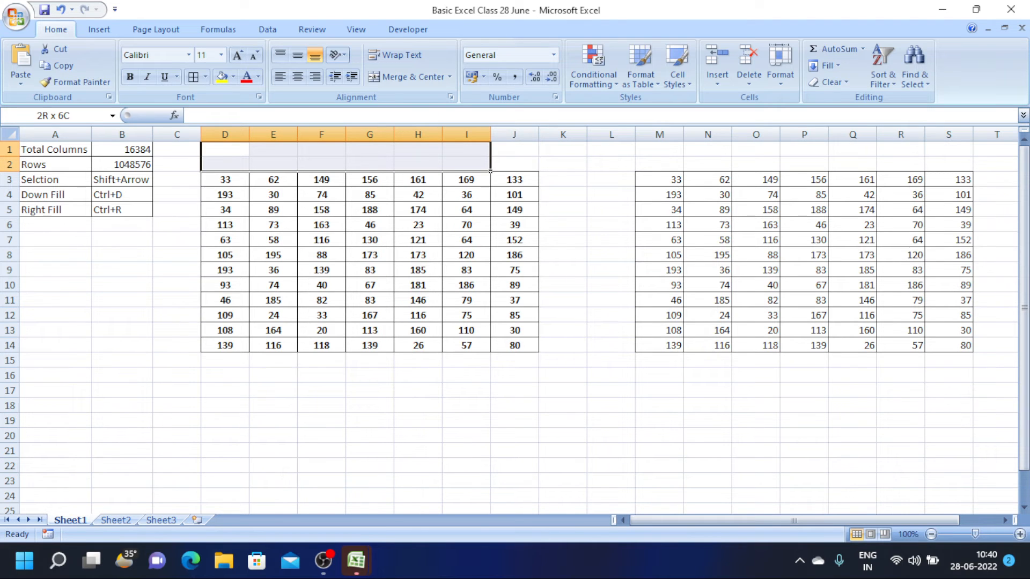
key(shift+Right)
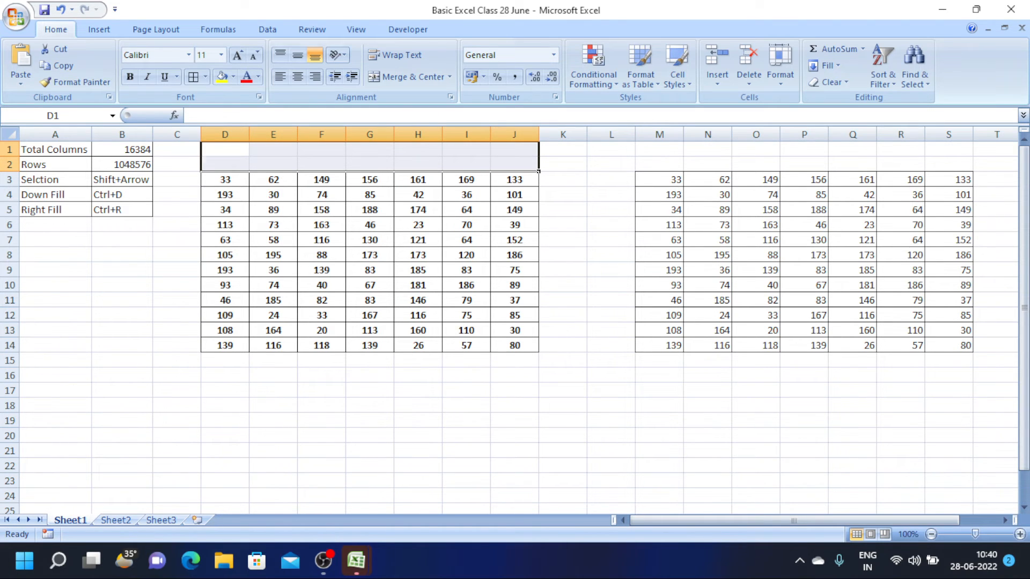
click(407, 77)
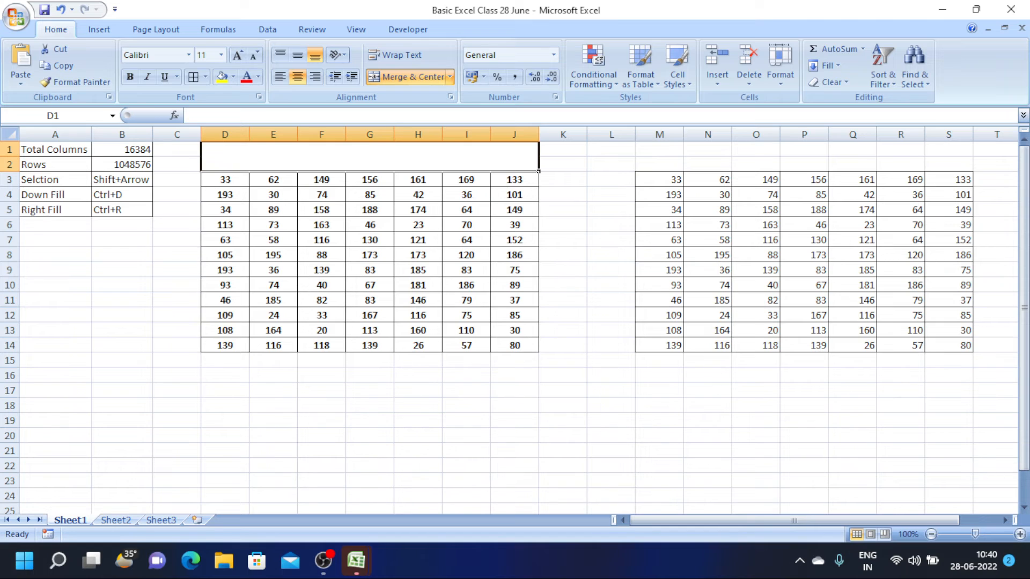
Enter the title "Sales Report of March" in the merged cell above the table.
text(Sa)
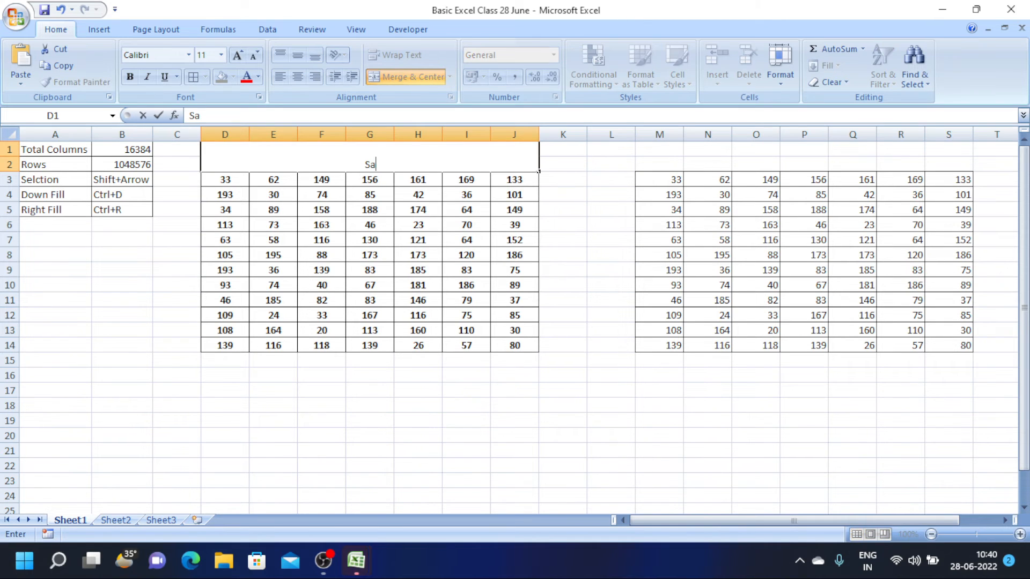
text(les Report of )
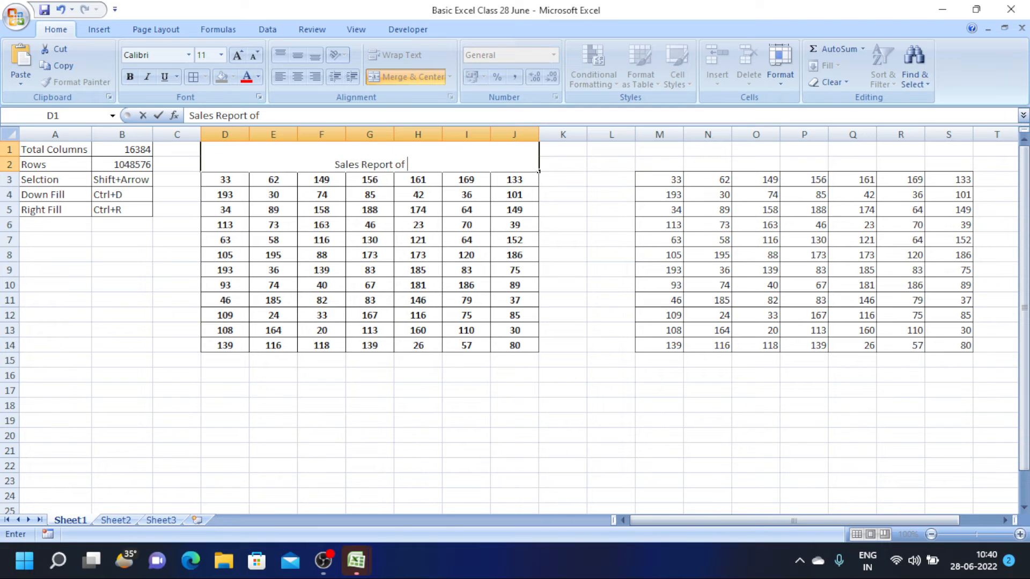
text(Ma)
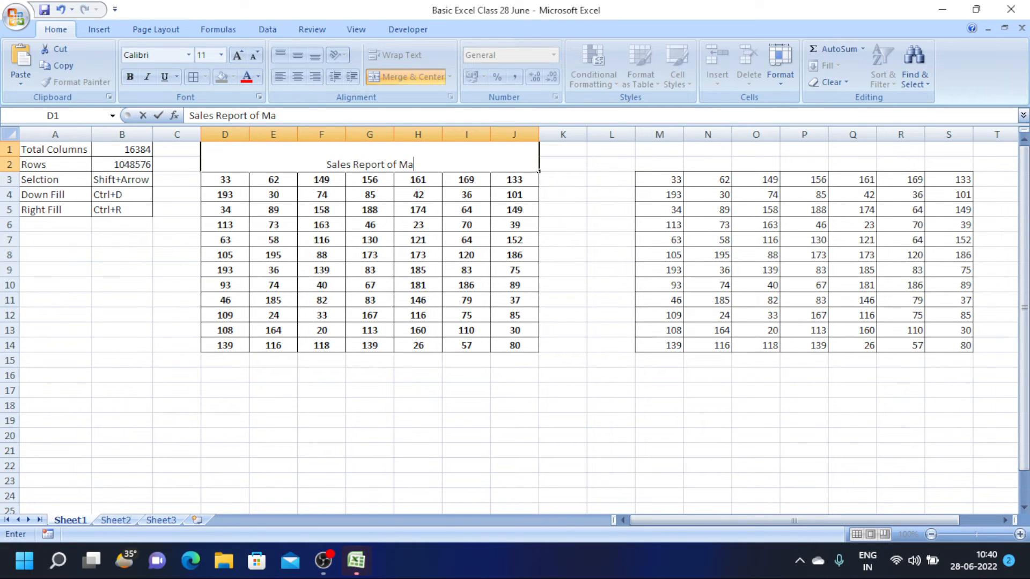
text(rch)
key(ctrl+Return)
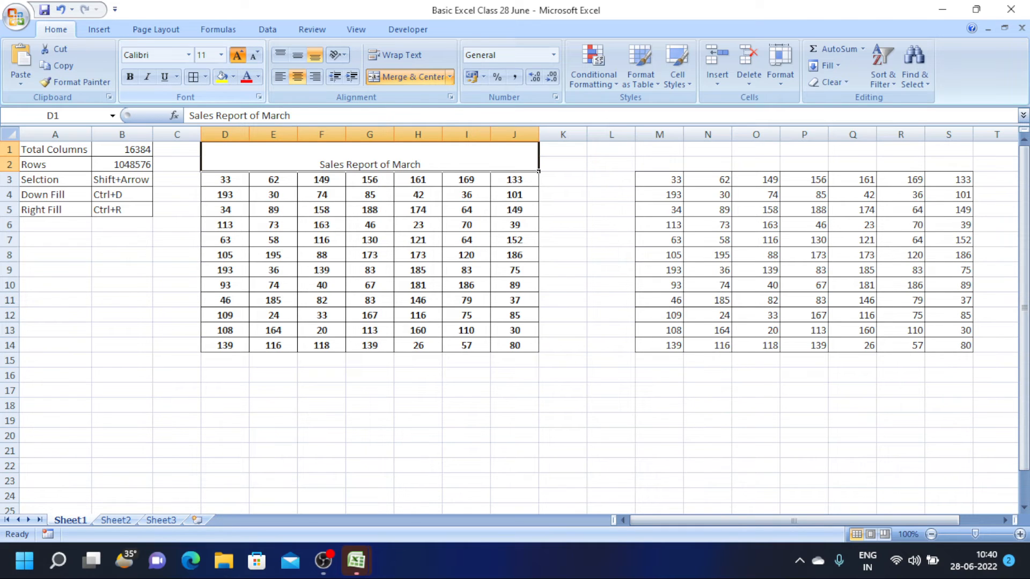
Enlarge the "Sales Report of March" title to font size 24 and fill its cell yellow.
click(238, 55)
click(238, 56)
click(238, 55)
click(237, 55)
click(237, 55)
click(237, 55)
click(238, 55)
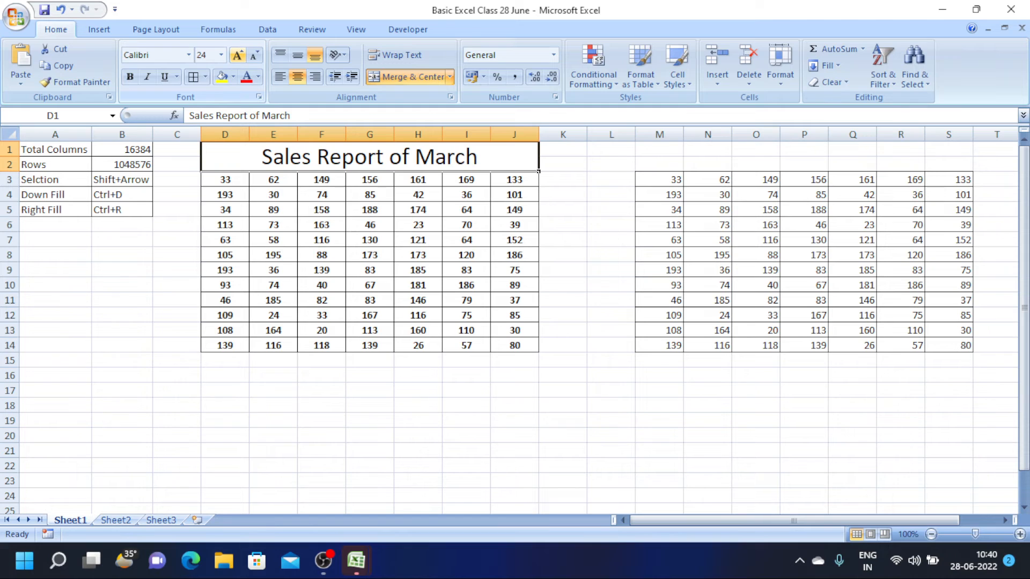
click(220, 77)
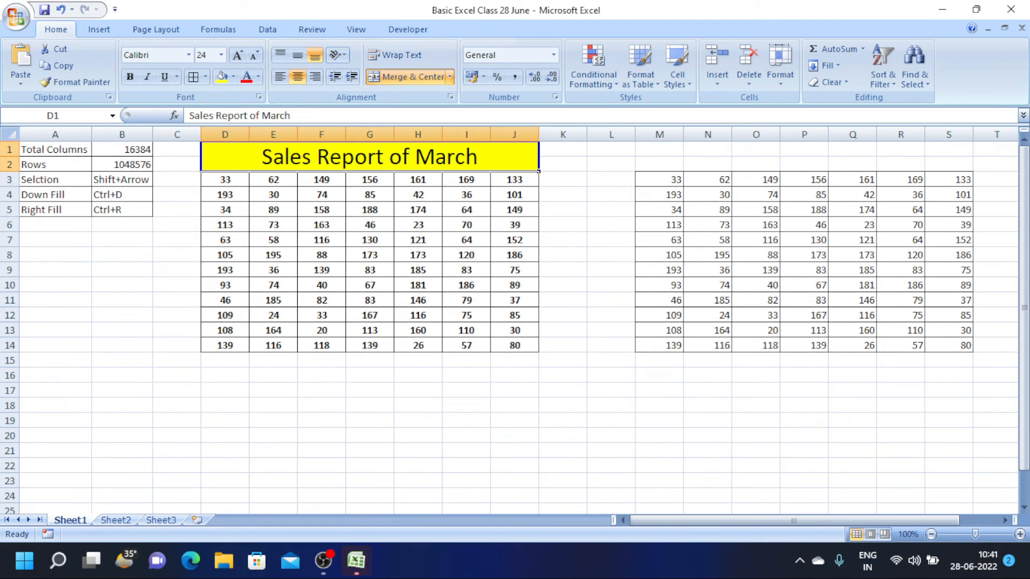
Merge and center C1:C14 and enter "Report" in the merged cell.
drag(177, 149, 177, 346)
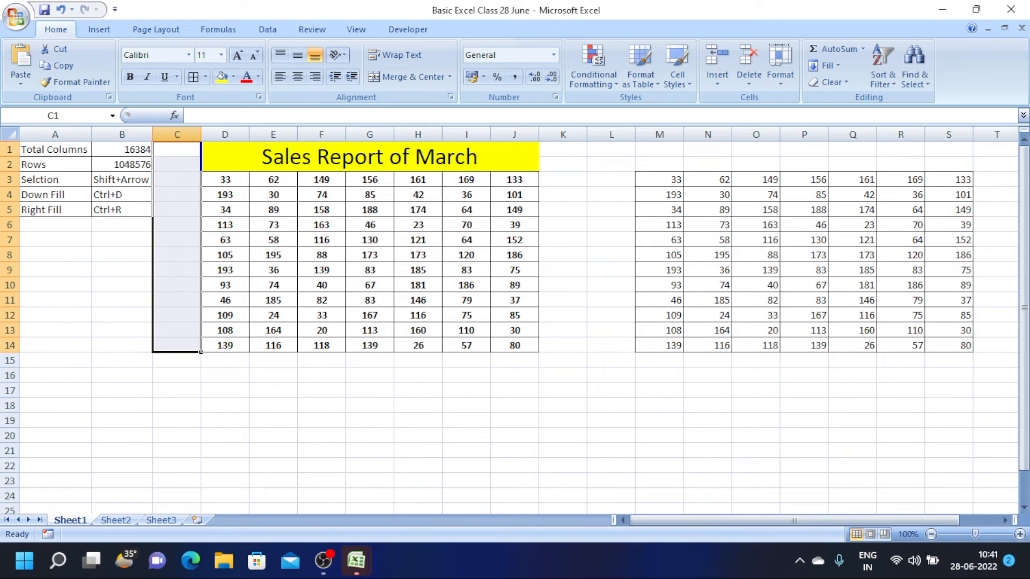
key(alt+h)
key(m)
key(c)
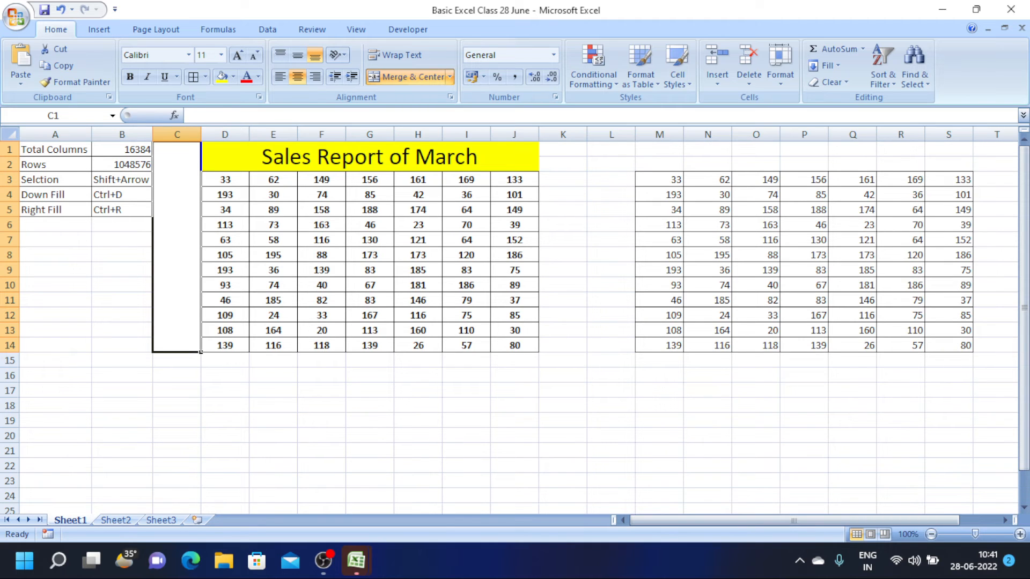
key(F2)
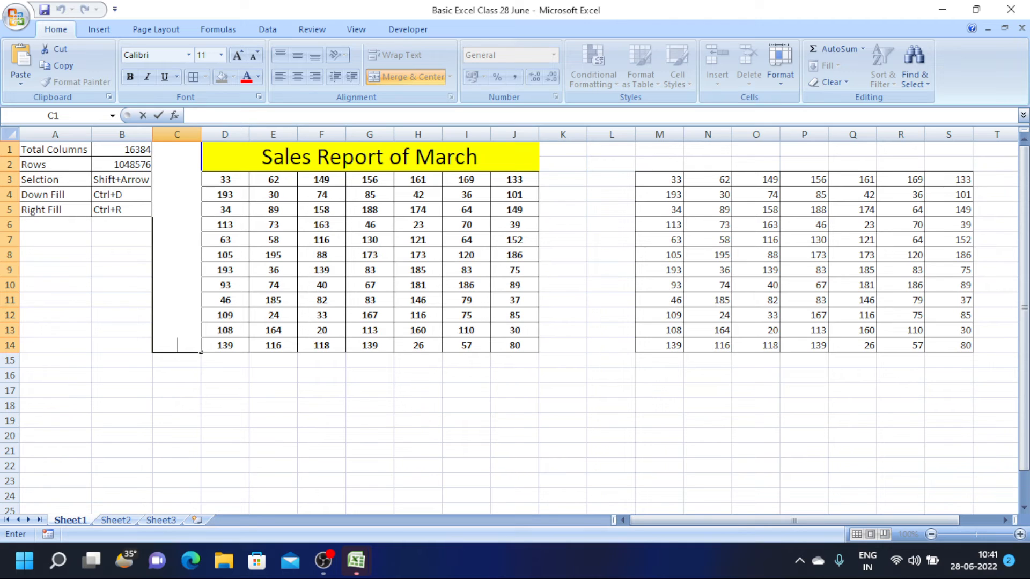
text(Report)
click(121, 284)
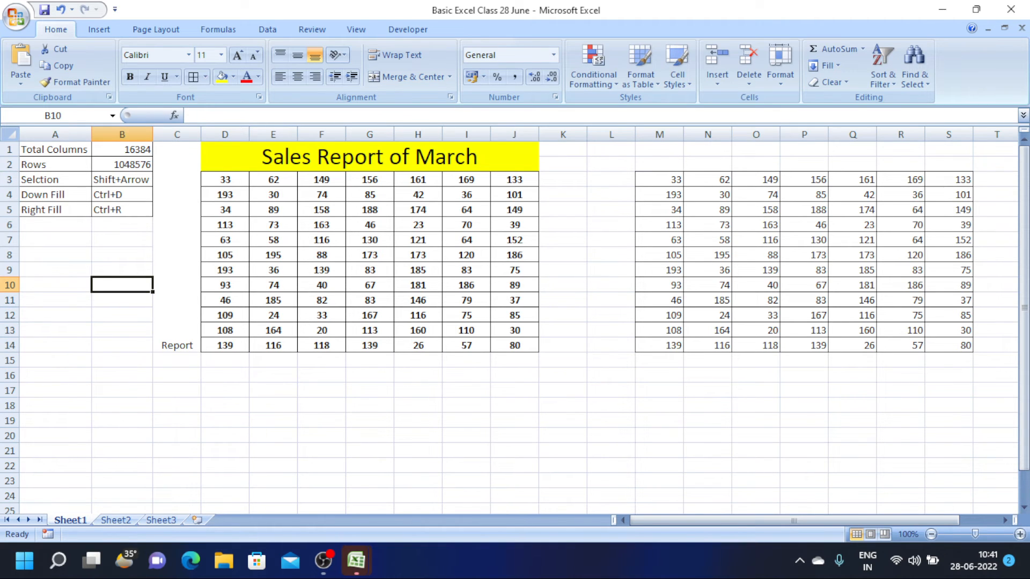
Rotate the "Report" text up in the merged C1:C14 cell and set its font size to 48.
click(177, 285)
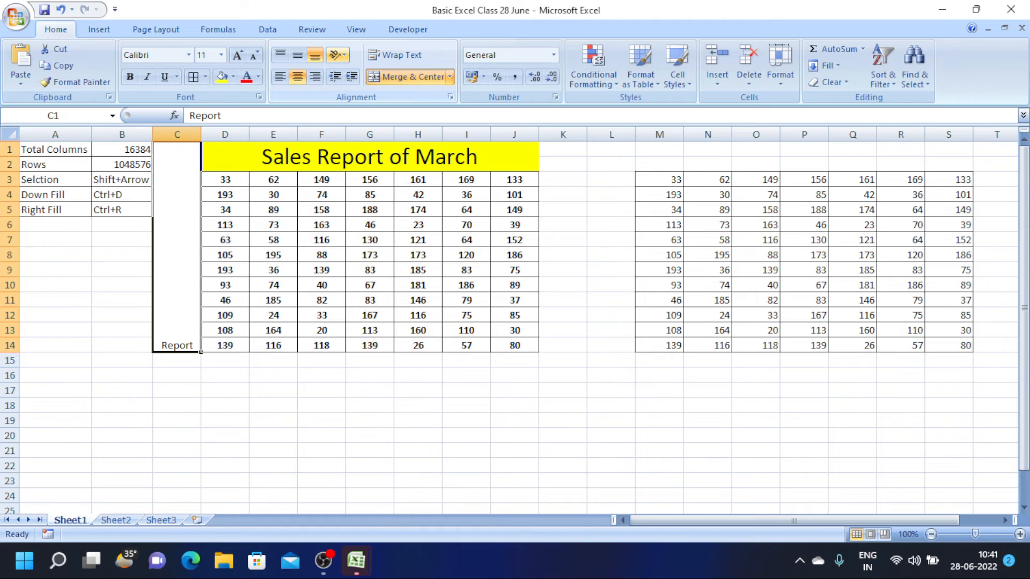
click(337, 54)
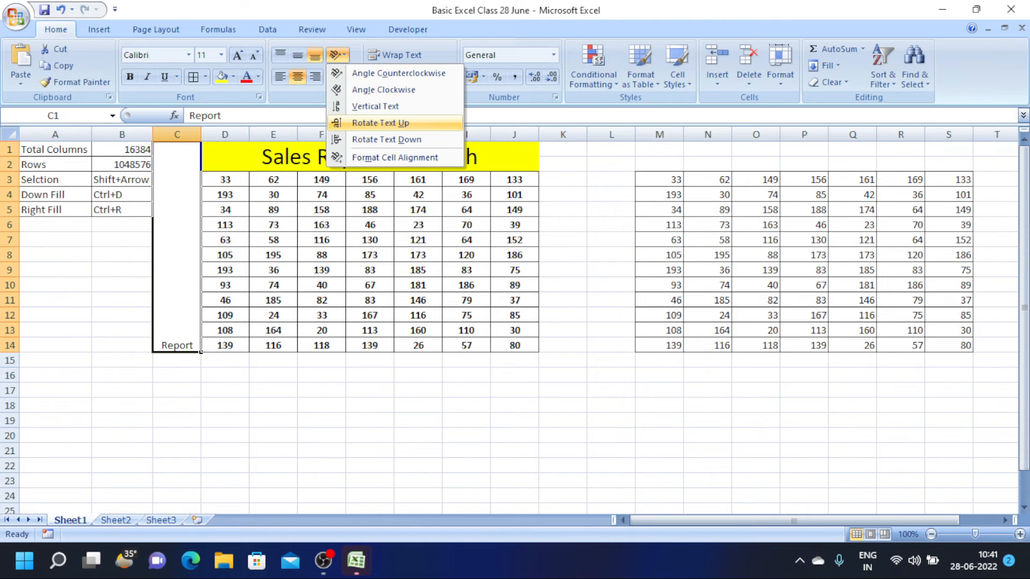
click(380, 122)
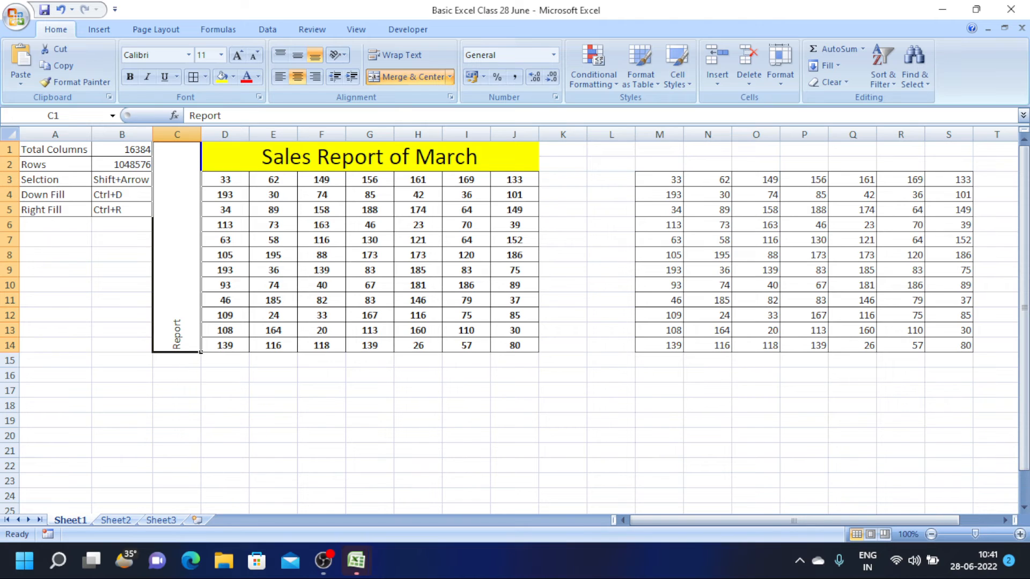
triple_click(238, 55)
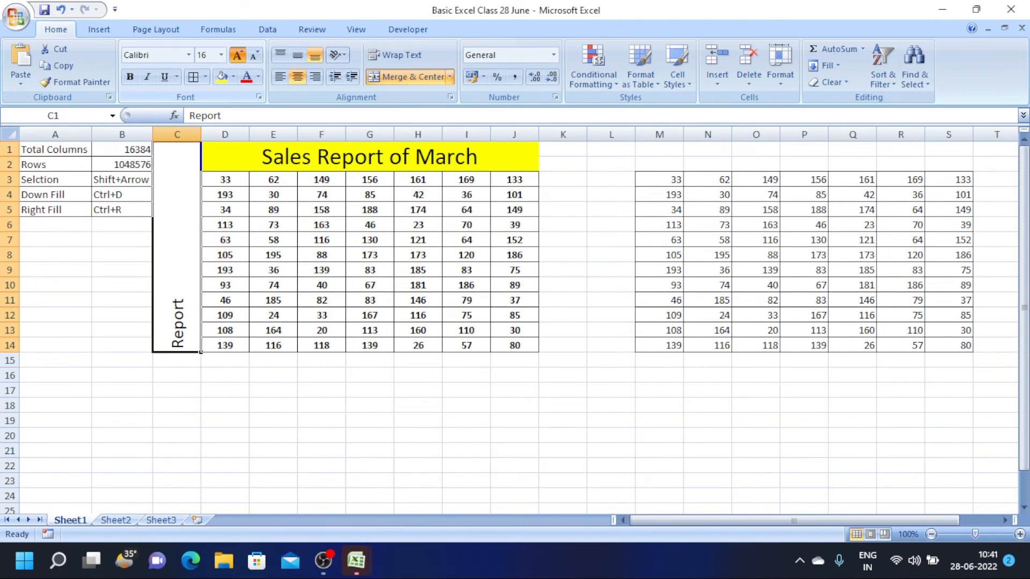
triple_click(238, 55)
triple_click(237, 55)
triple_click(237, 55)
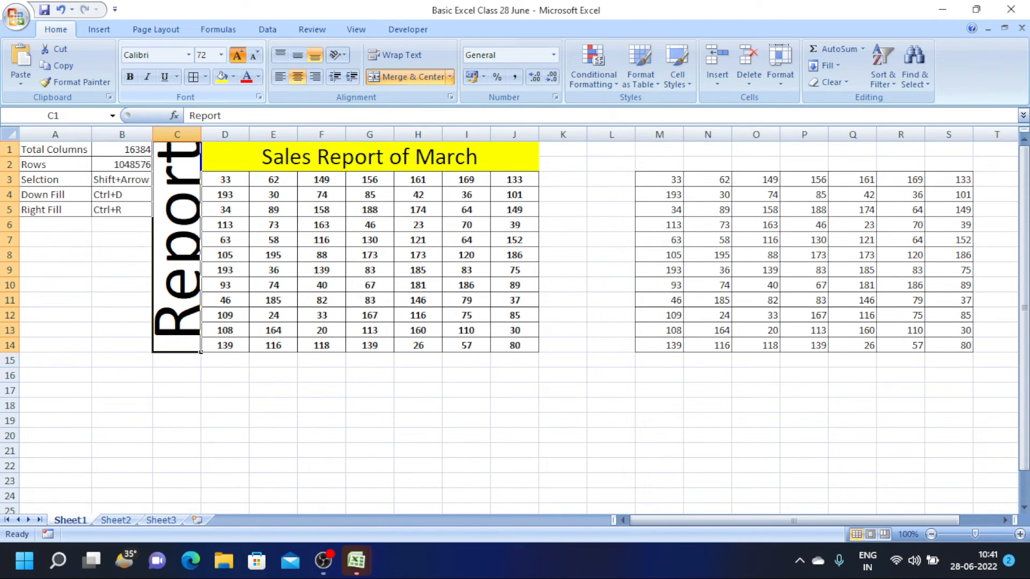
click(255, 55)
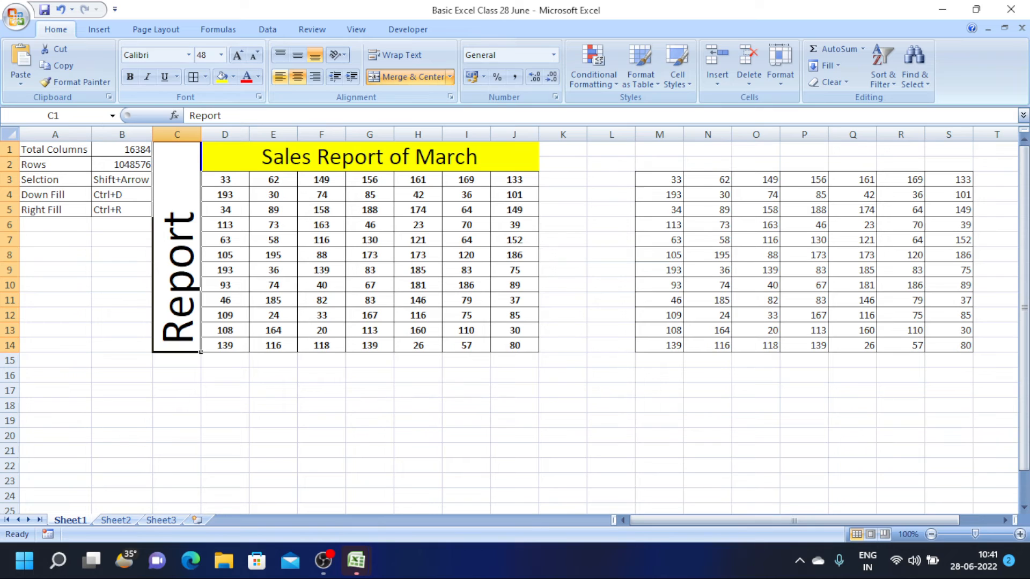
Middle-align the "Report" cell vertically and fill it with Aqua, Accent 5, Lighter 80%.
click(297, 55)
click(234, 77)
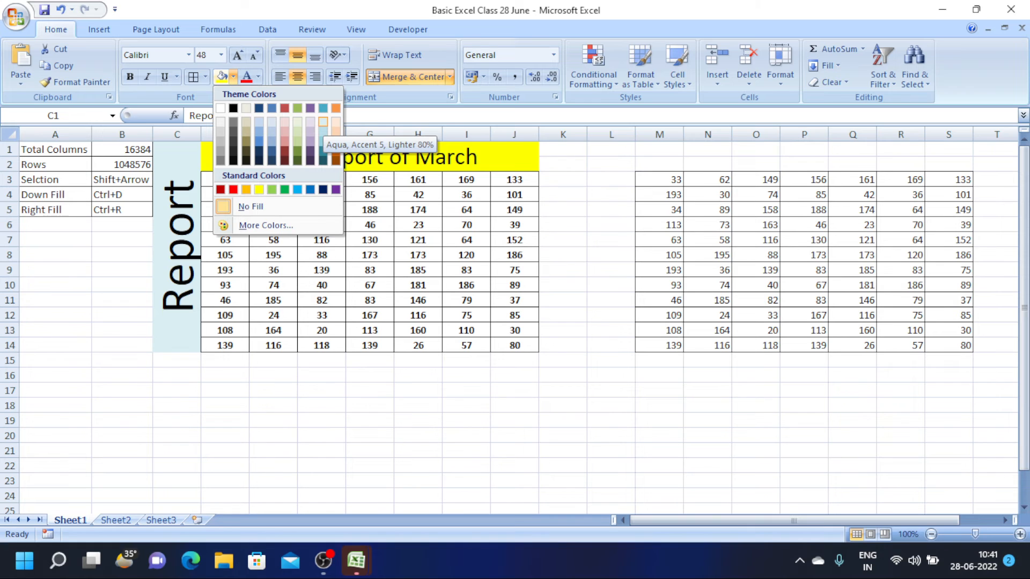
click(323, 121)
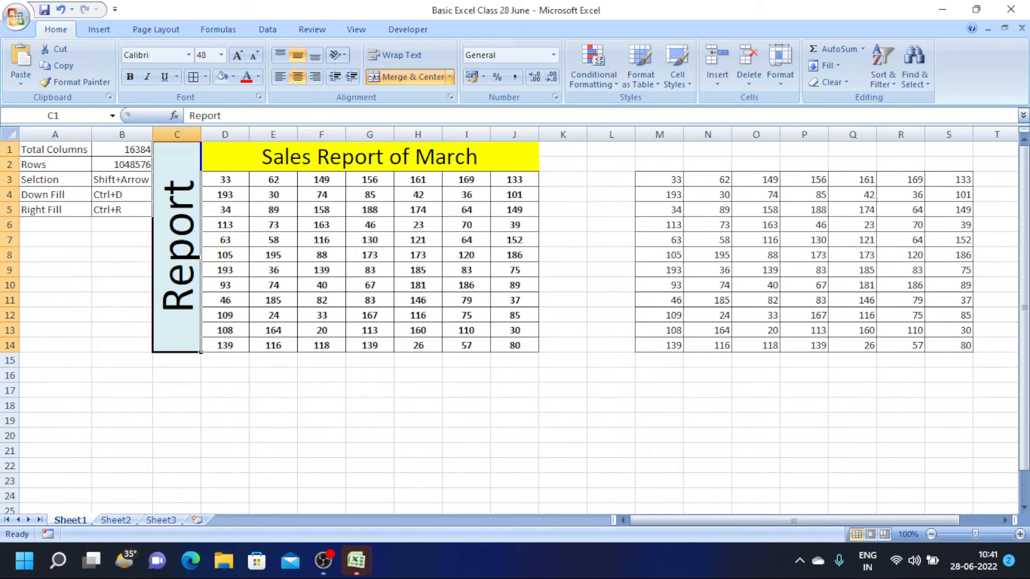
Apply All Borders to the whole report block C1:J14.
key(shift+Right)
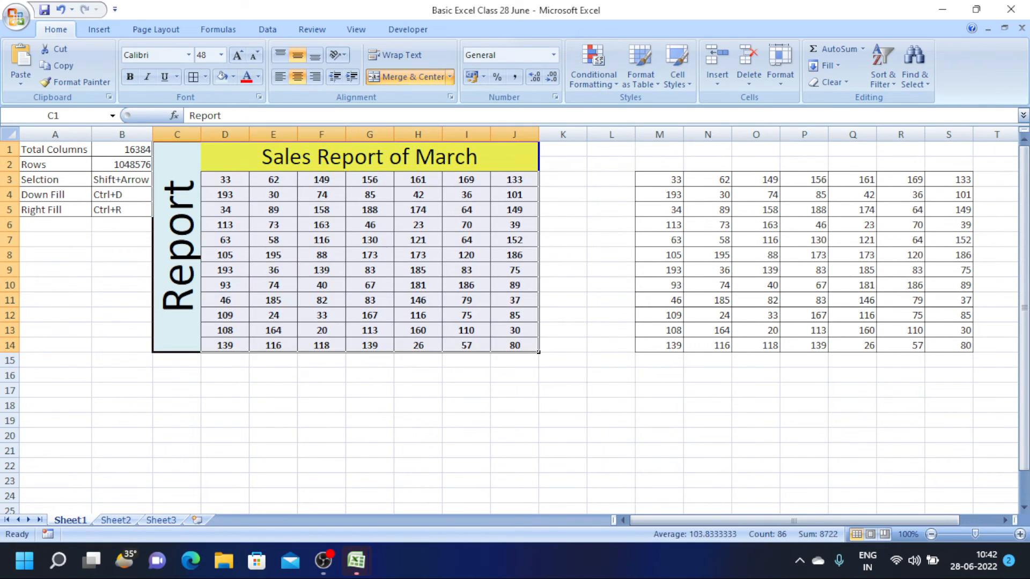
key(alt+h)
key(b)
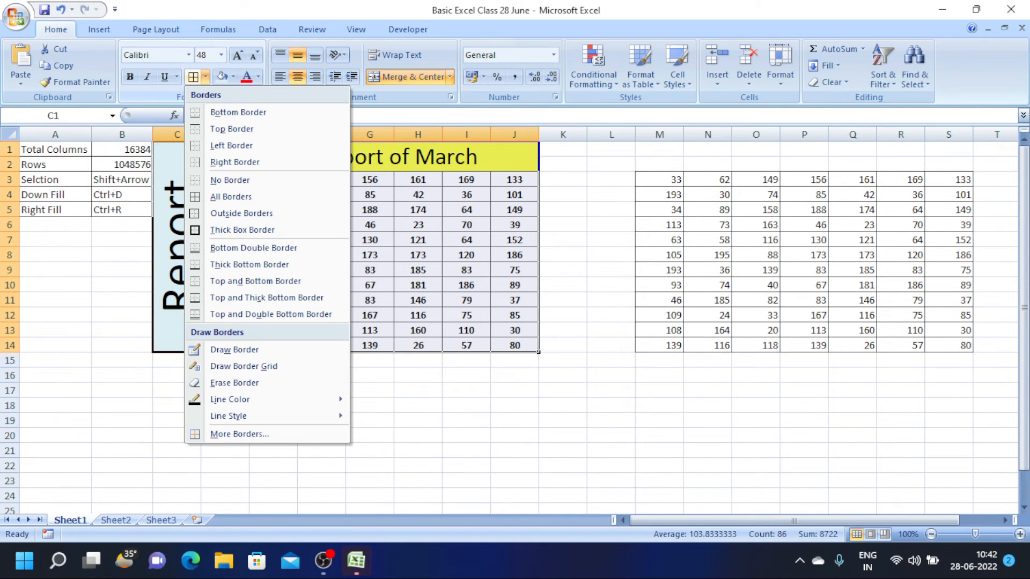
click(230, 197)
click(123, 331)
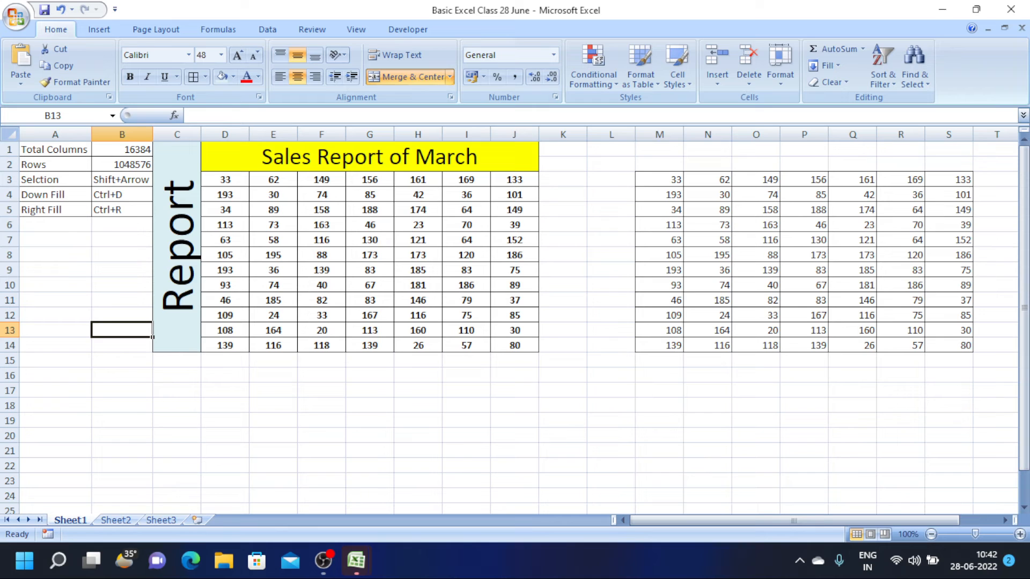
Copy the report block C1:J14 and paste it on Sheet2 starting at cell A1.
key(Up)
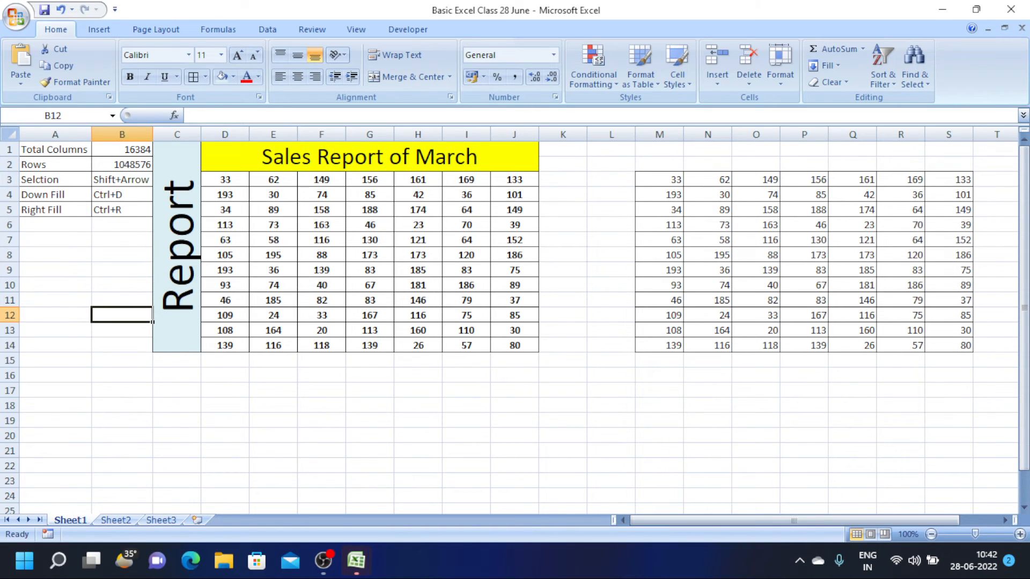
key(Right)
key(shift+Right)
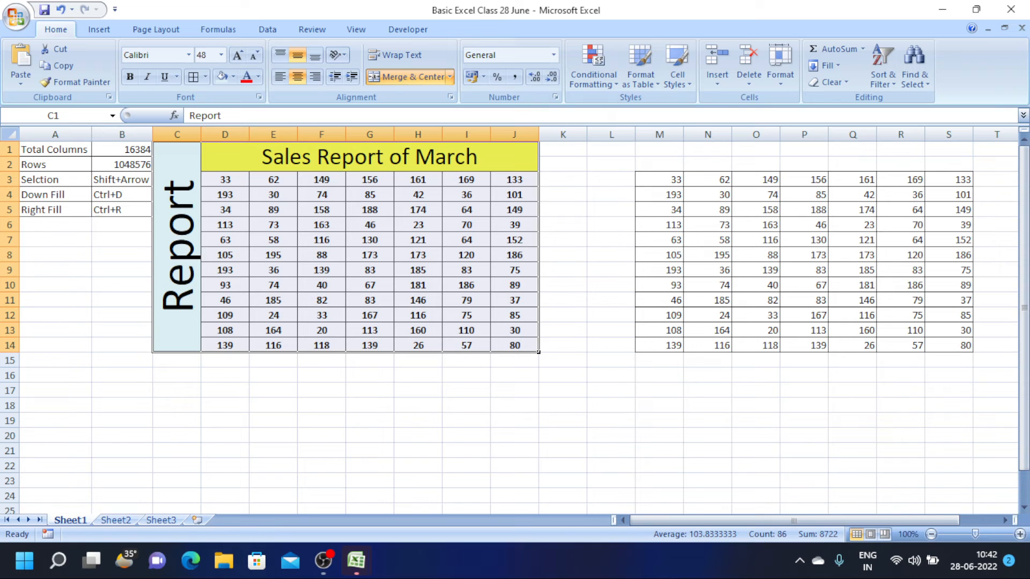
key(ctrl+c)
key(ctrl+Page_Down)
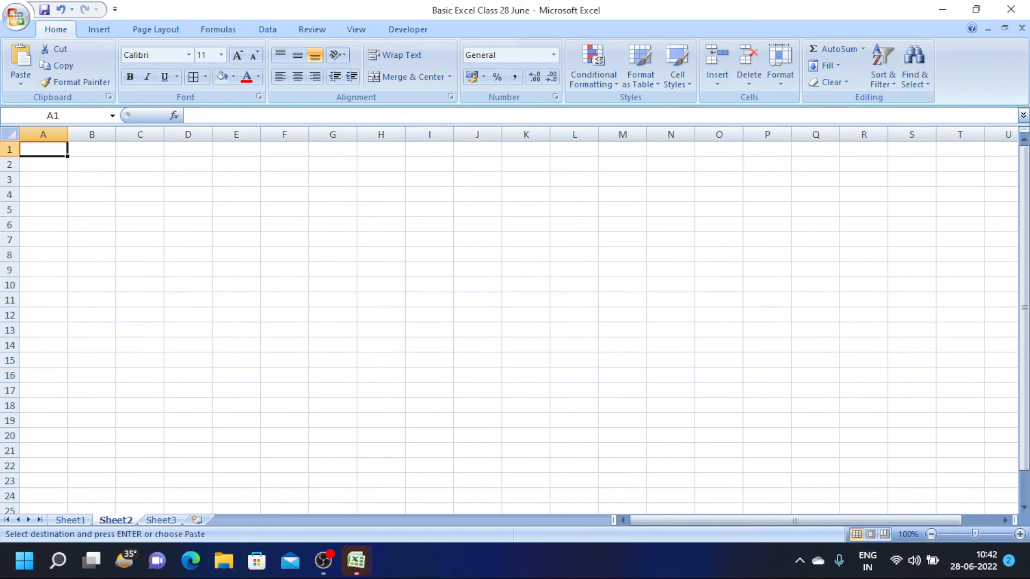
key(ctrl+v)
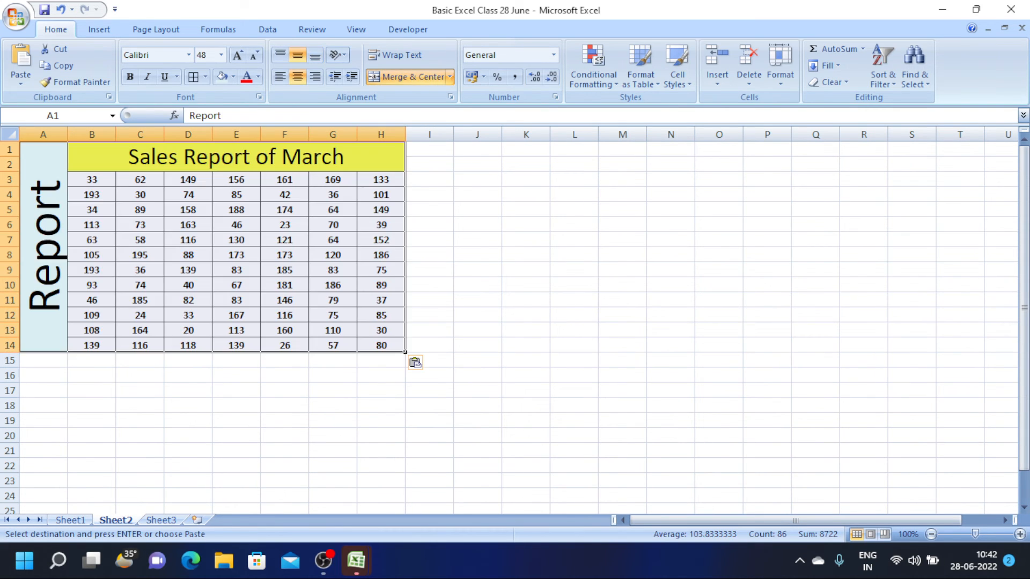
key(Escape)
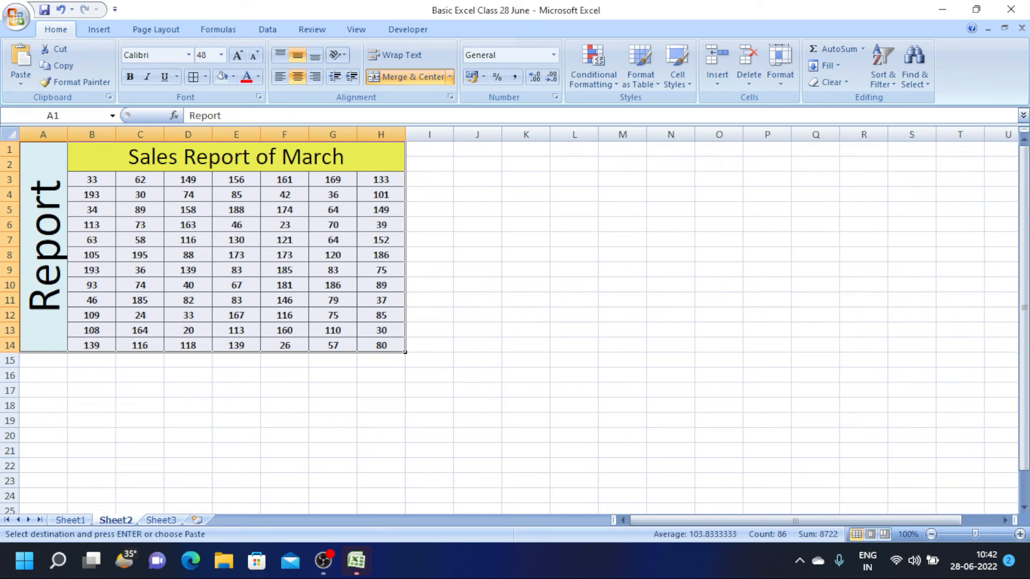
Turn on Wrap Text for the merged "Sales Report of March" title cell on Sheet2.
click(188, 436)
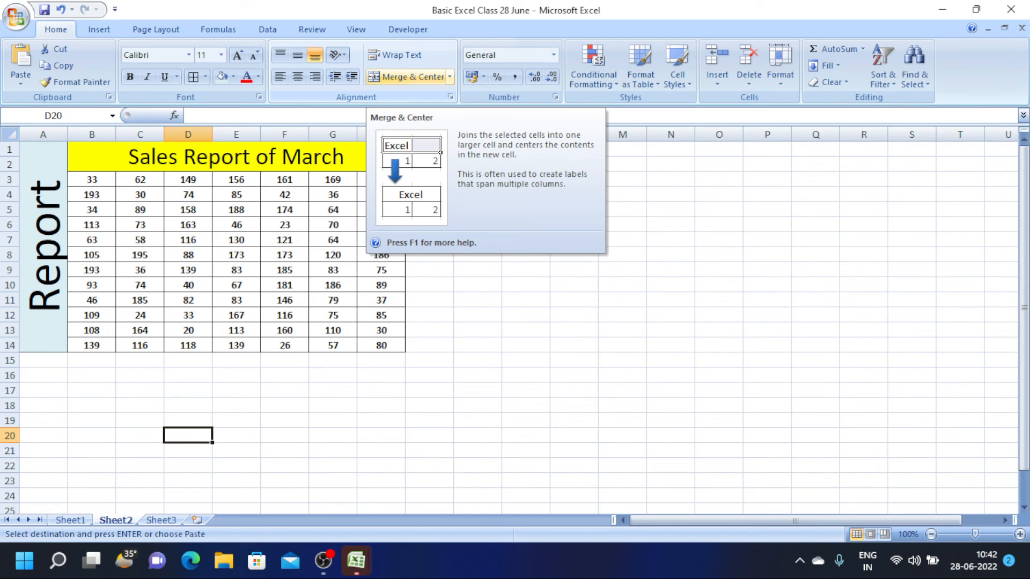
click(269, 157)
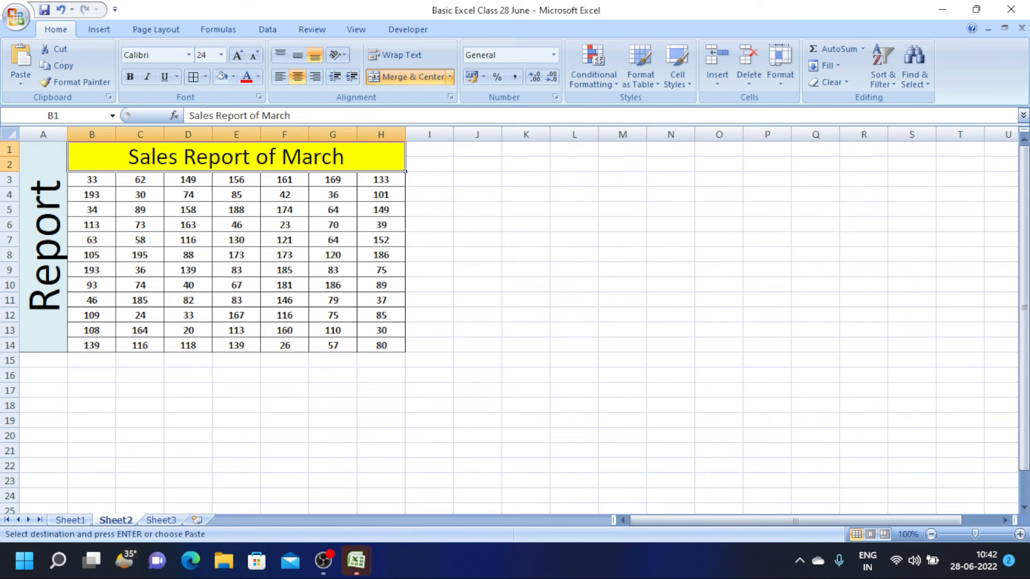
click(395, 54)
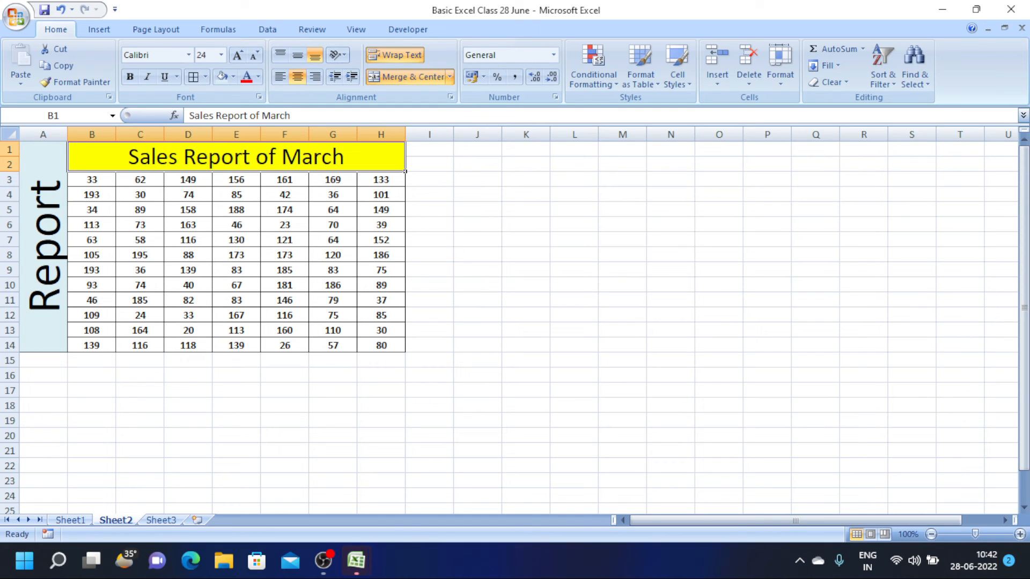
click(477, 164)
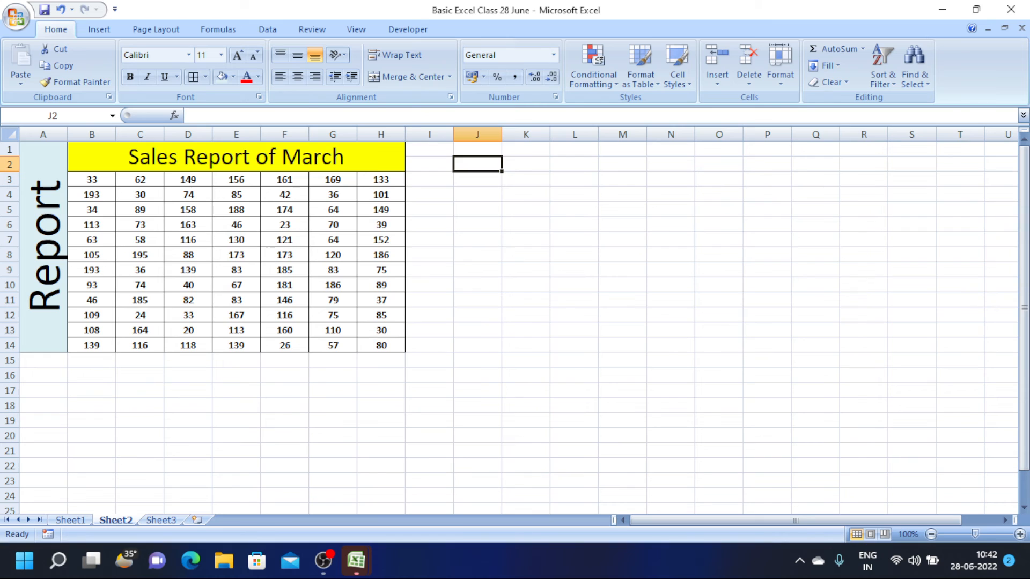
Enter a postal address as one line of text in cell K2.
click(526, 164)
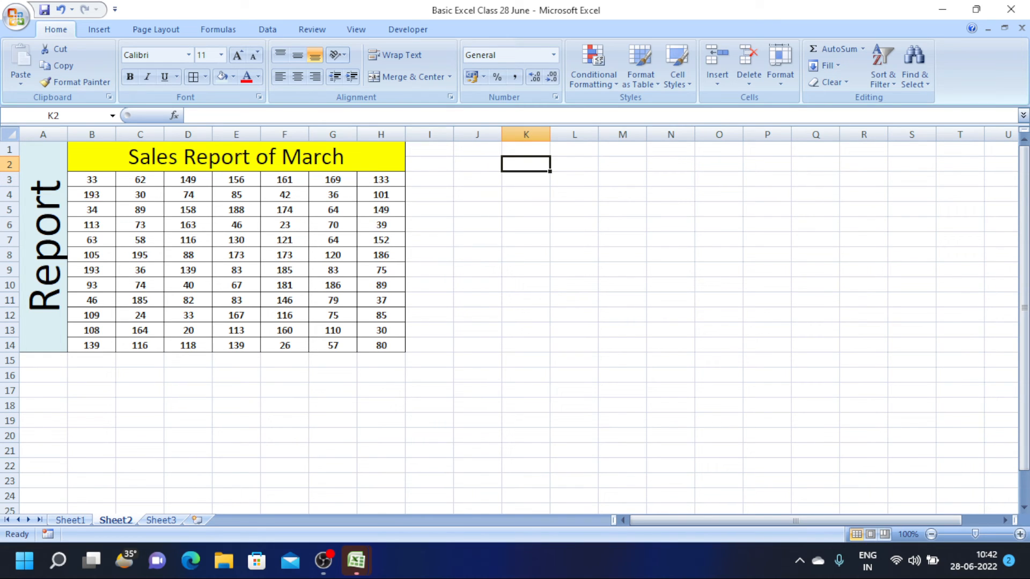
text(Nagla Nain Bh)
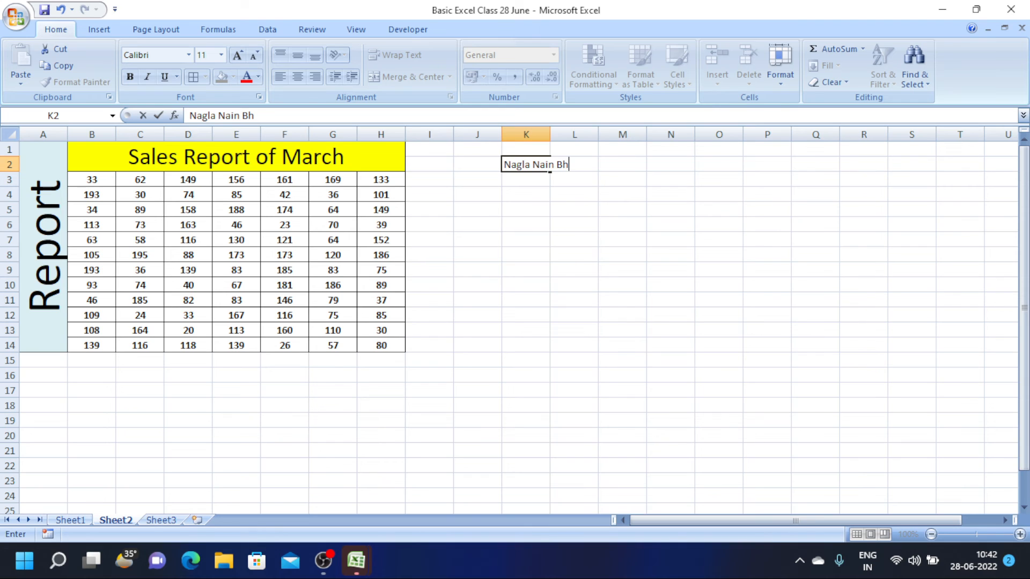
text(olepur Fatehgarh)
key(ctrl+Return)
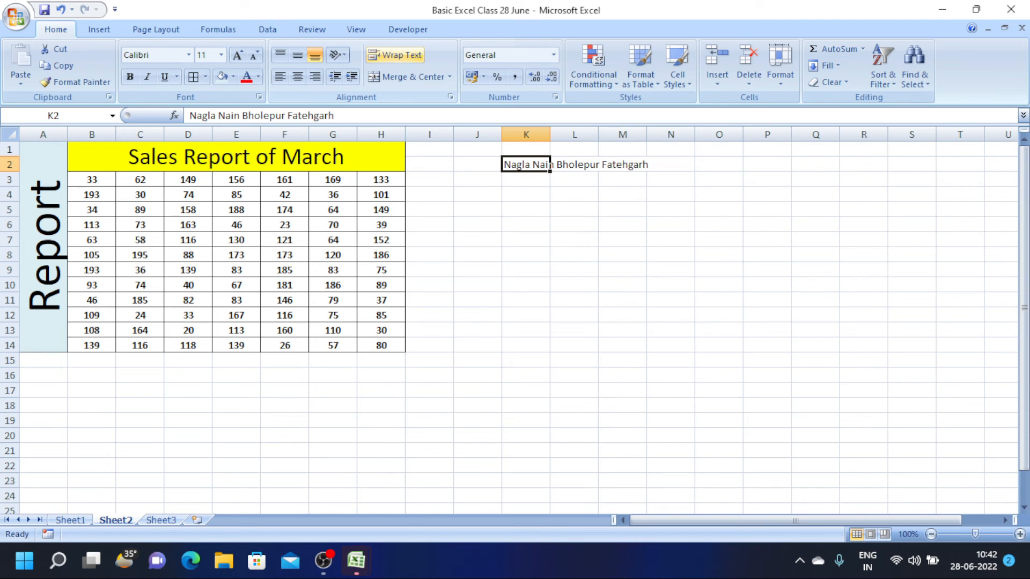
Wrap the address in K2 within a slightly wider column K and center it horizontally.
click(395, 55)
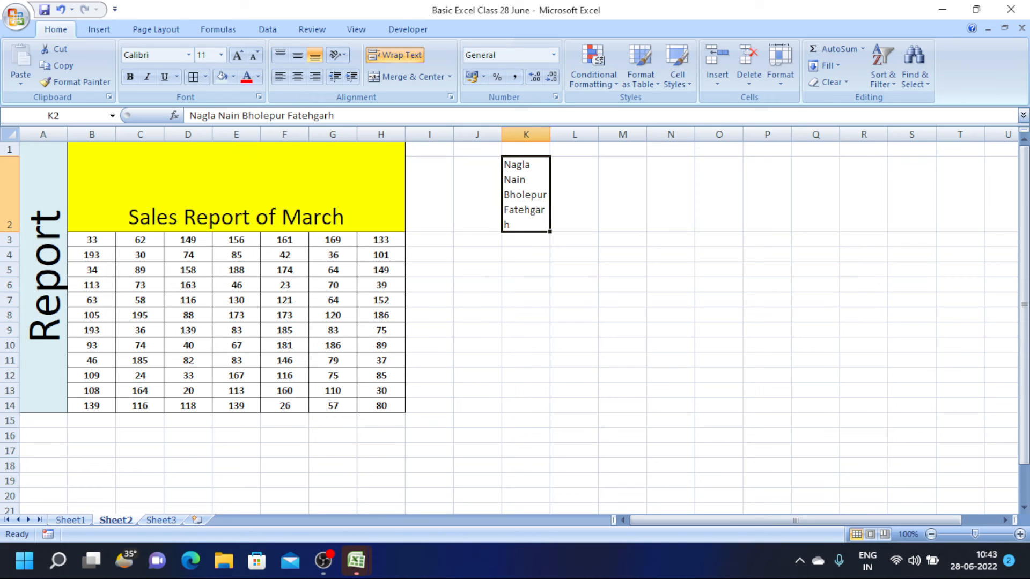
drag(550, 135, 553, 134)
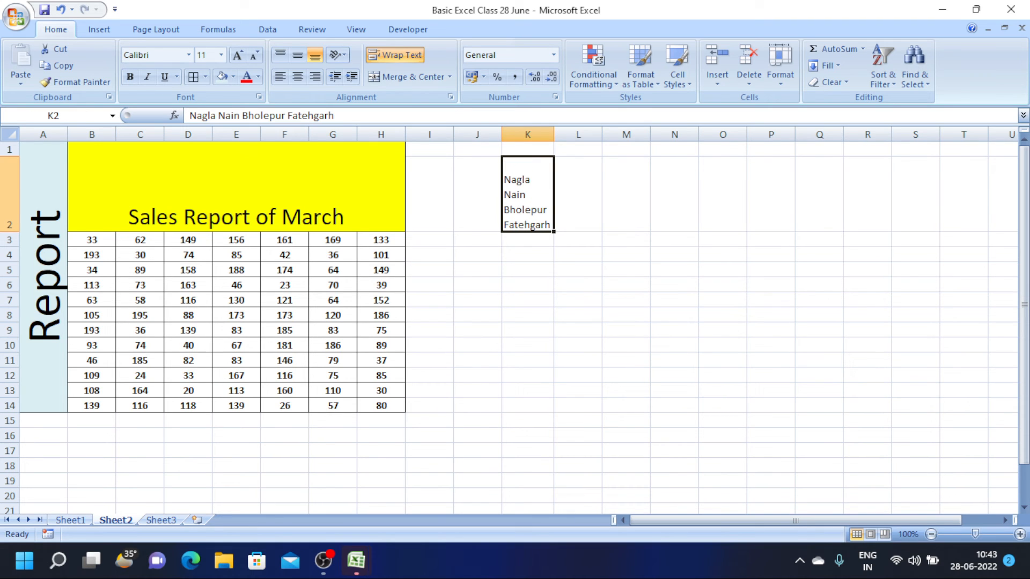
click(298, 77)
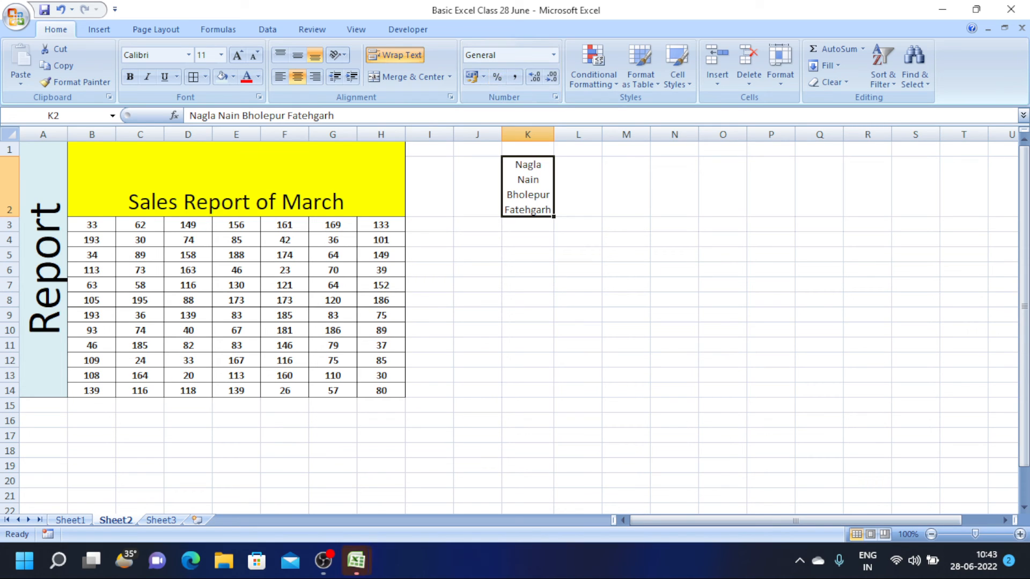
Enter four student first names down cells L5:L8.
click(578, 255)
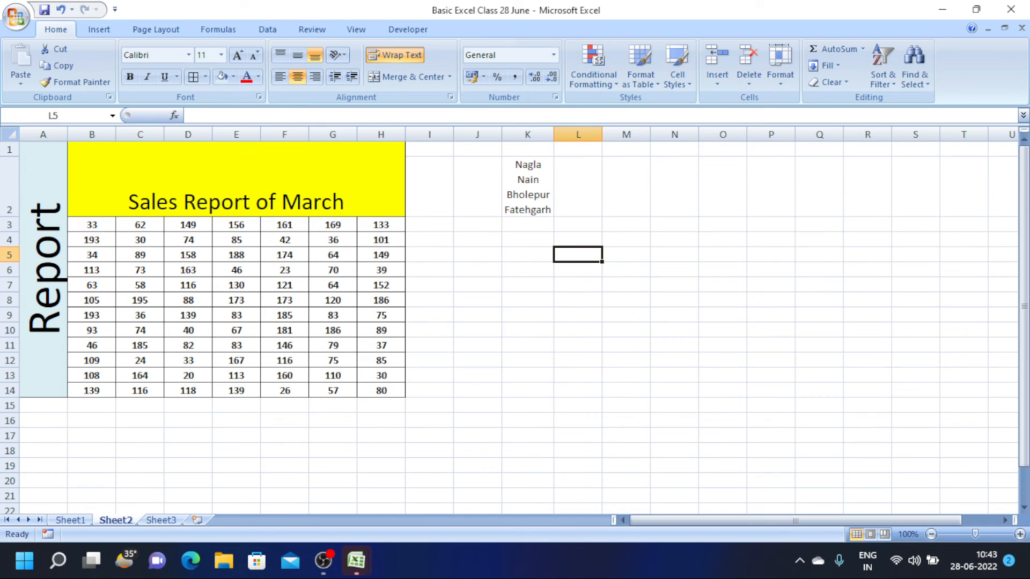
text(R)
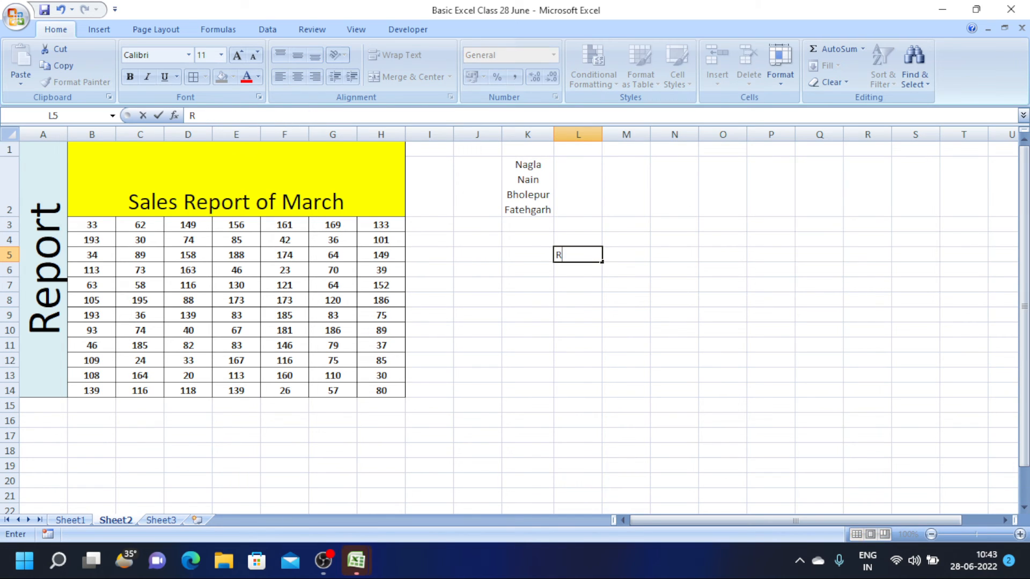
text(am)
key(Return)
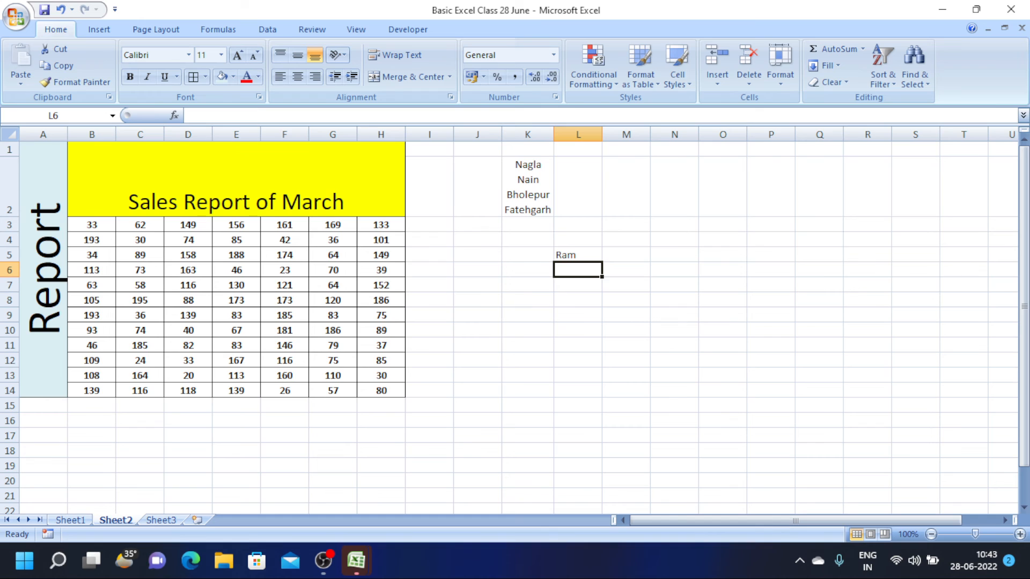
text(Shyam)
key(Return)
text(R)
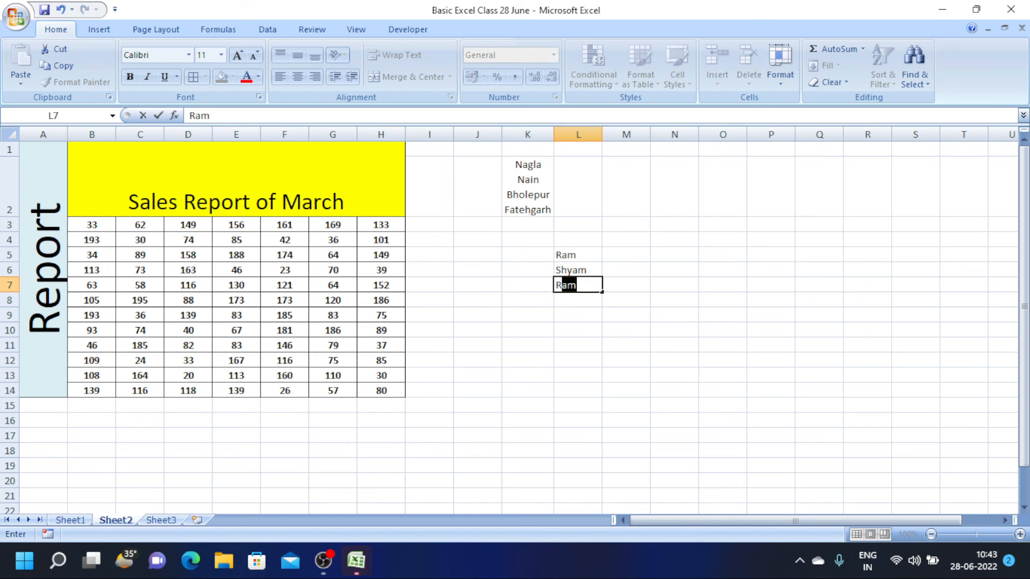
text(aja)
key(Return)
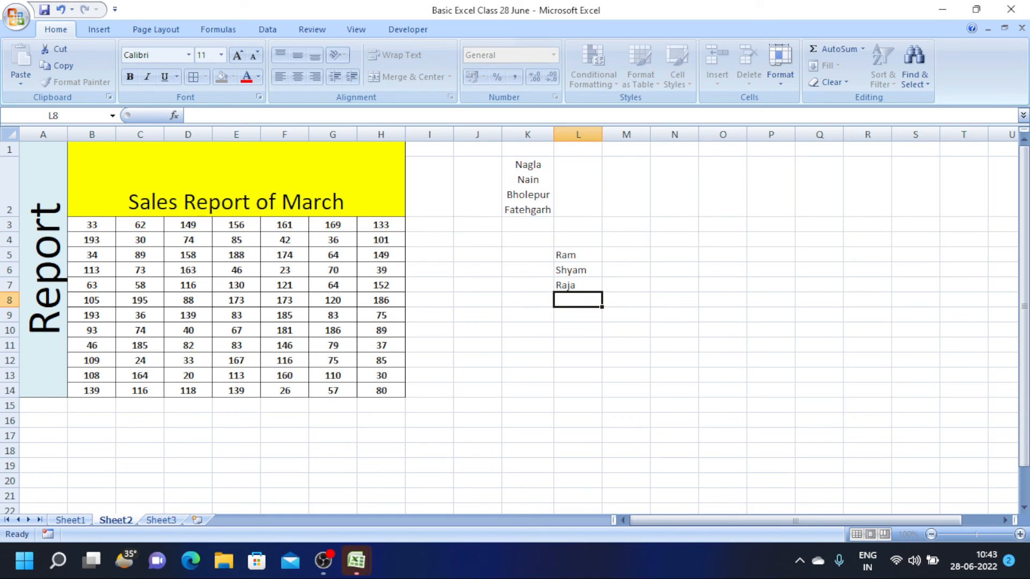
text(Rani)
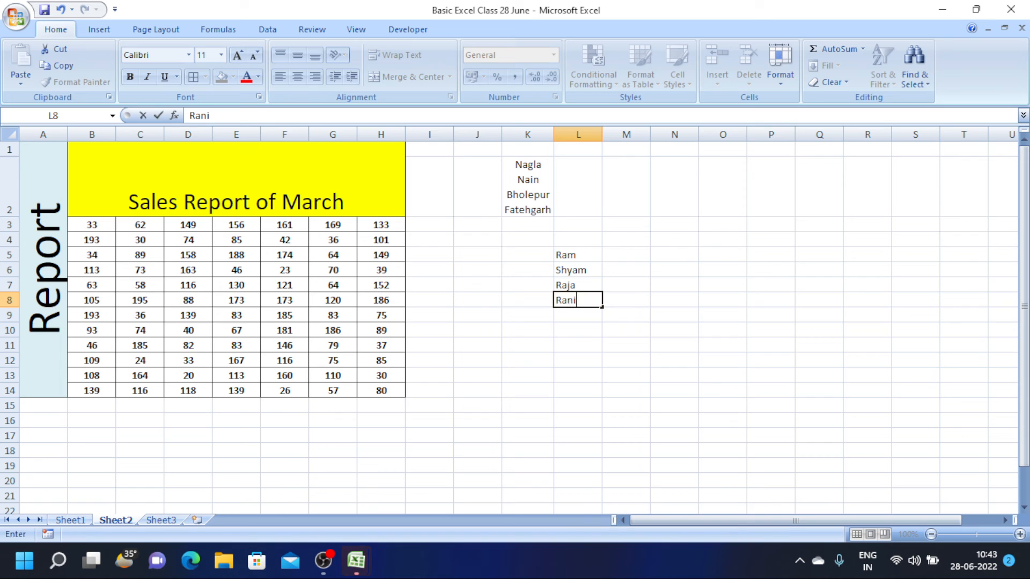
Add the headers "Name of Student", "Optained Marks" and "Total Marks" in cells L4:N4 above the student names.
click(578, 240)
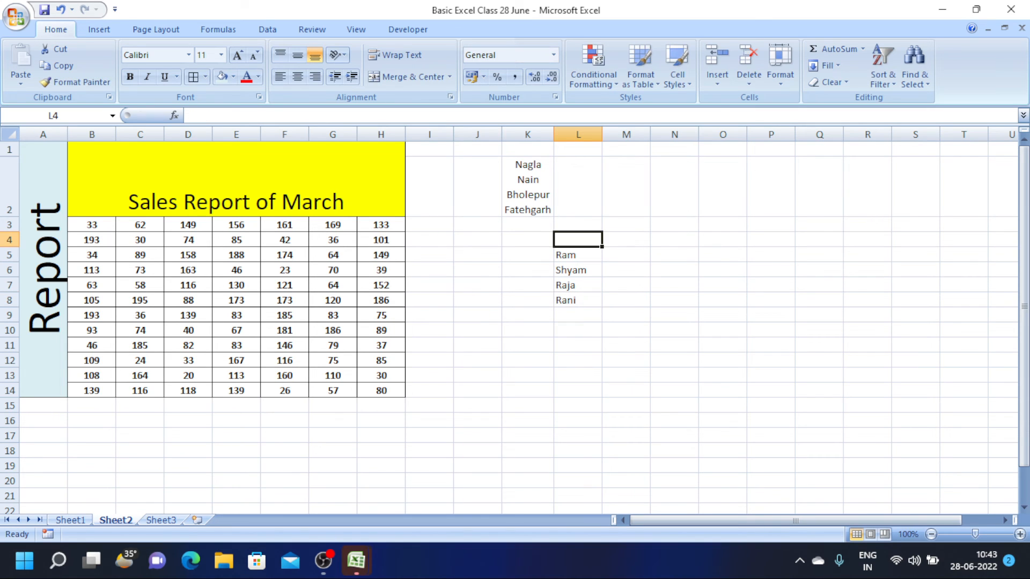
text(Name of St)
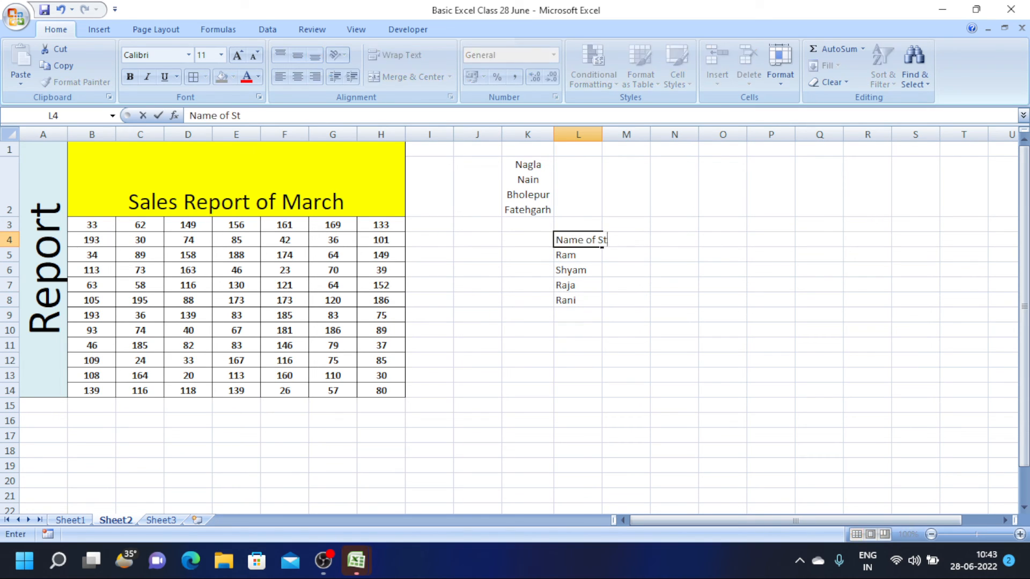
text(udent)
click(626, 254)
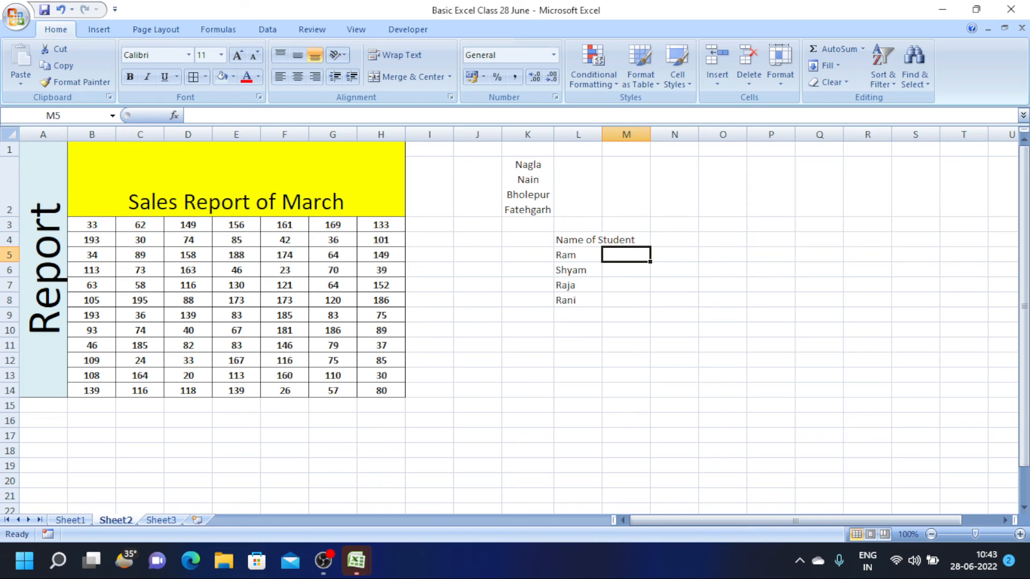
click(601, 239)
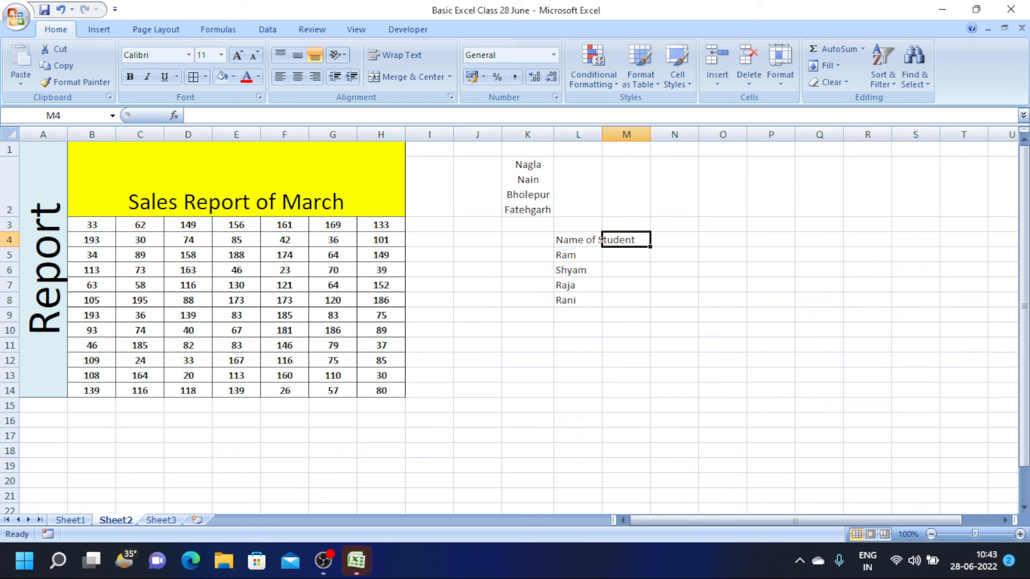
text(O)
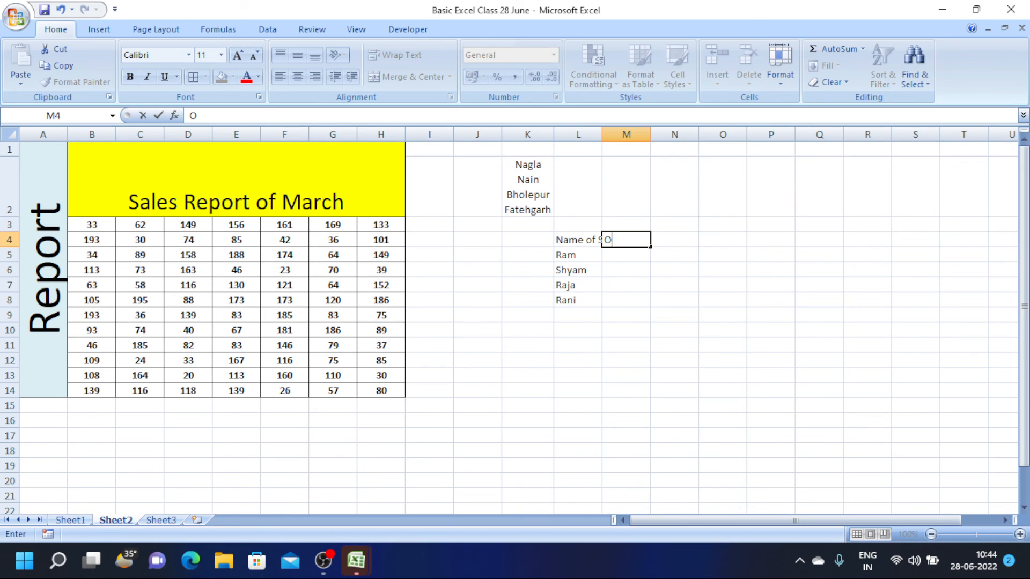
text(ptained Marks)
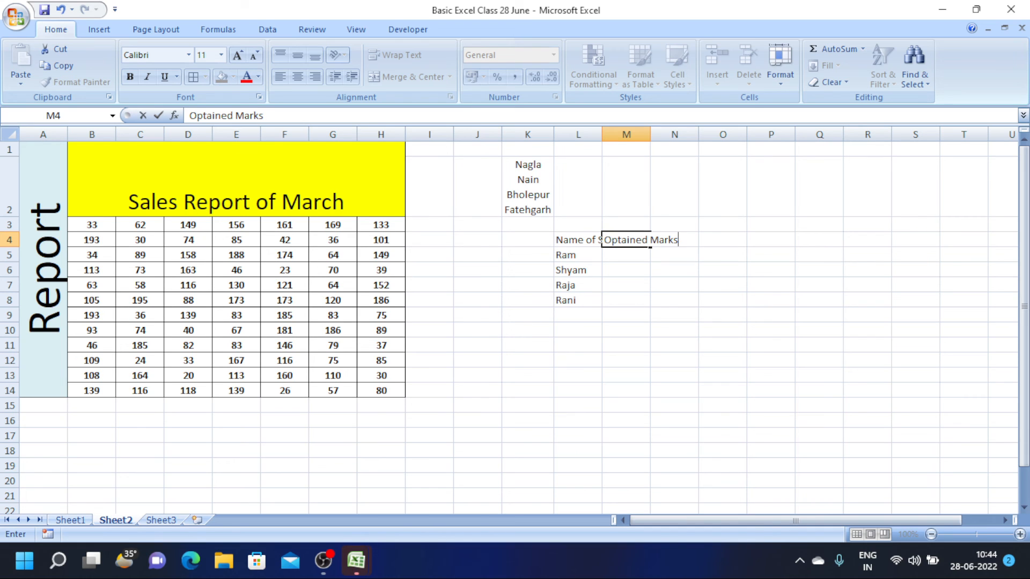
key(Tab)
text(To)
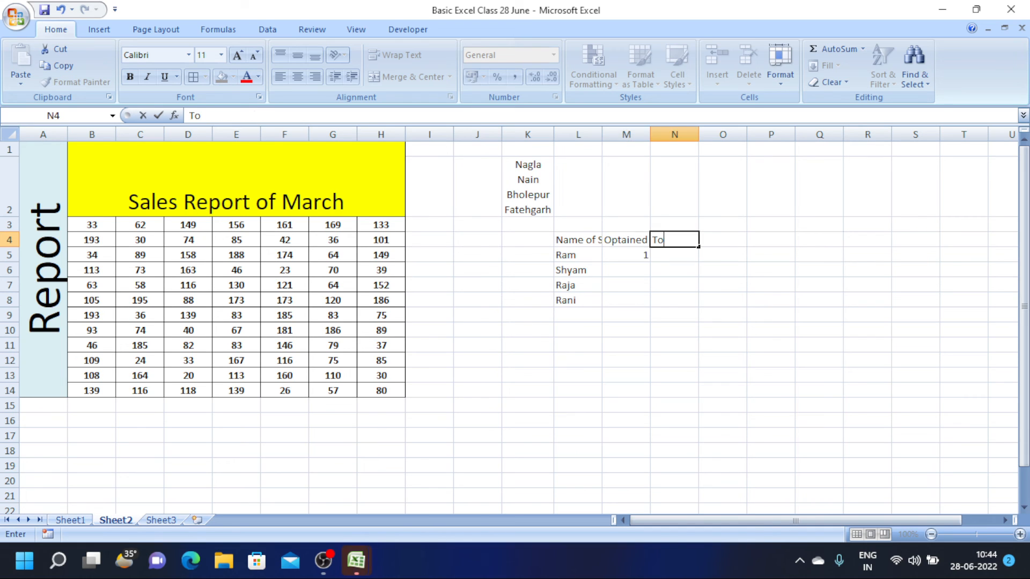
text(tal Marks)
click(698, 241)
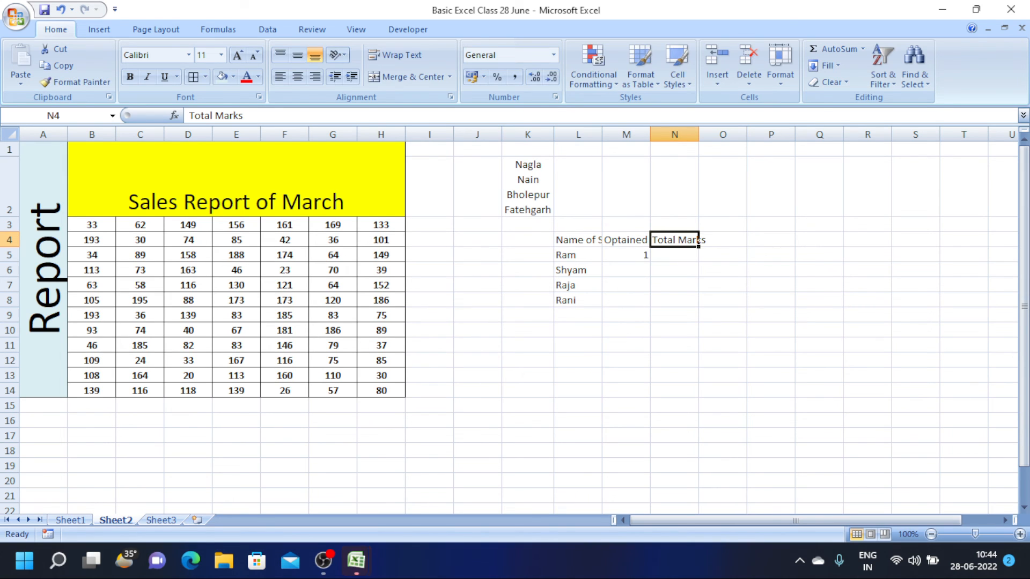
AutoFit columns L, M and N to their headers and clear the stray value in M5.
key(Left)
key(Left)
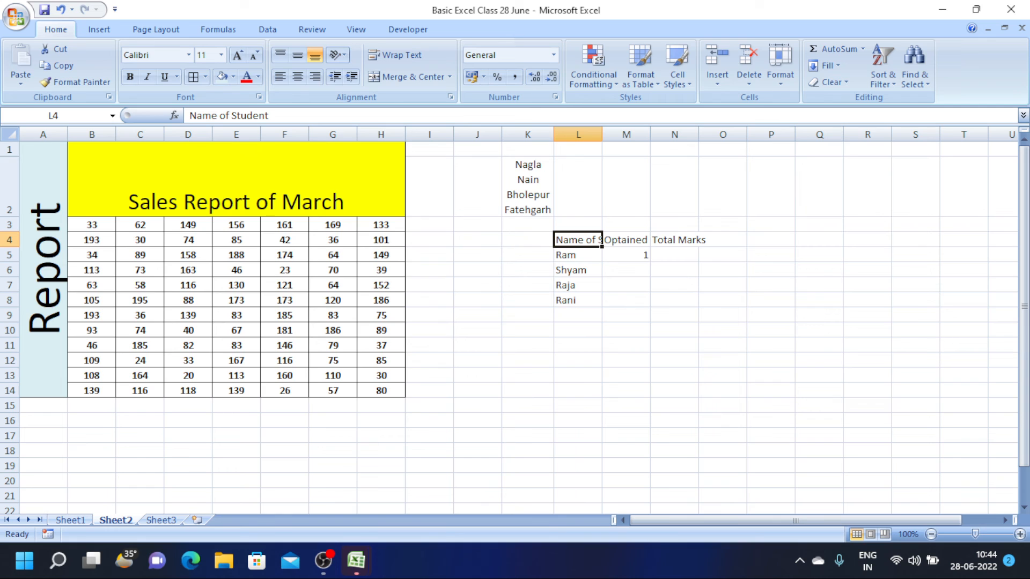
double_click(602, 134)
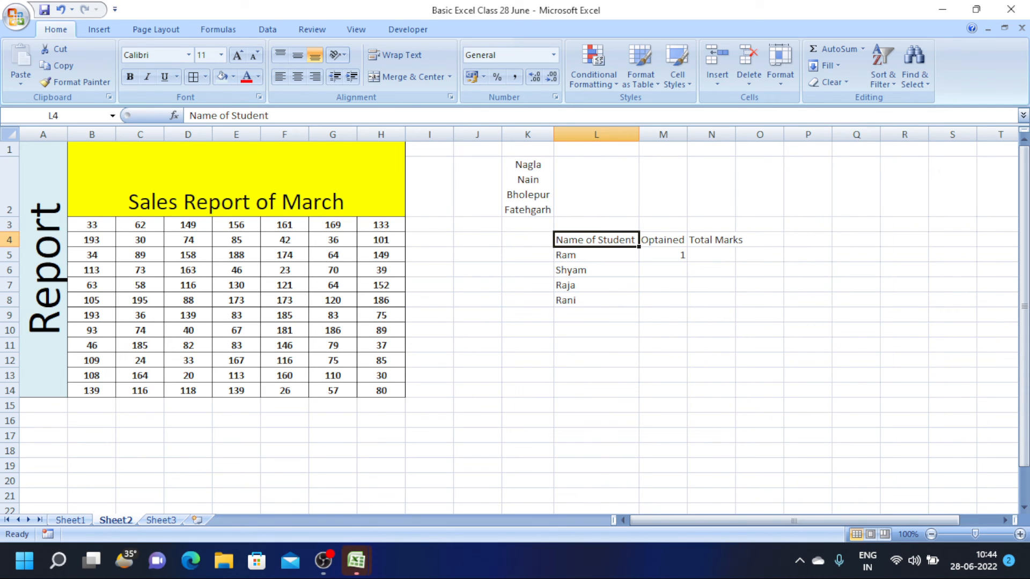
double_click(687, 135)
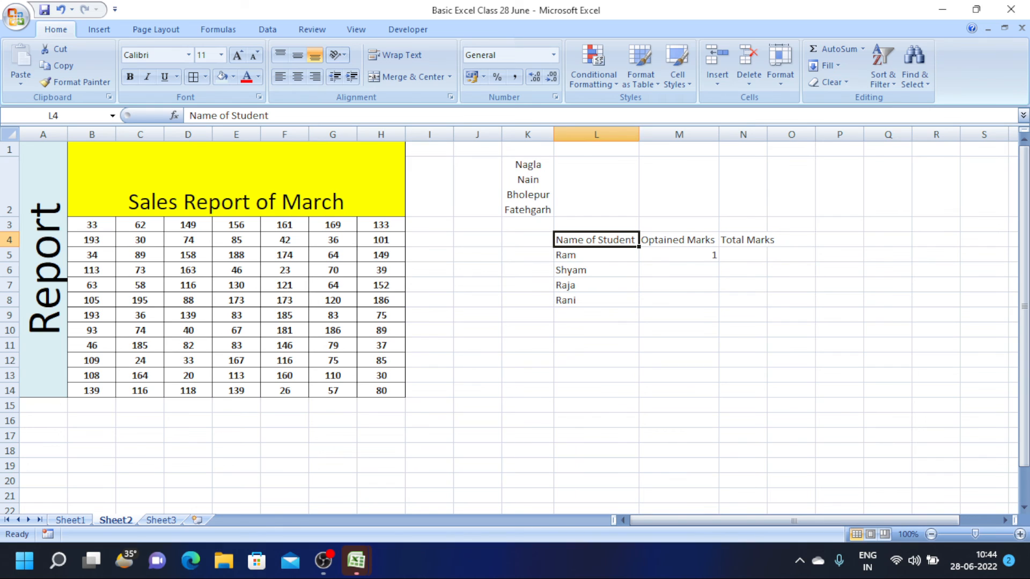
double_click(767, 135)
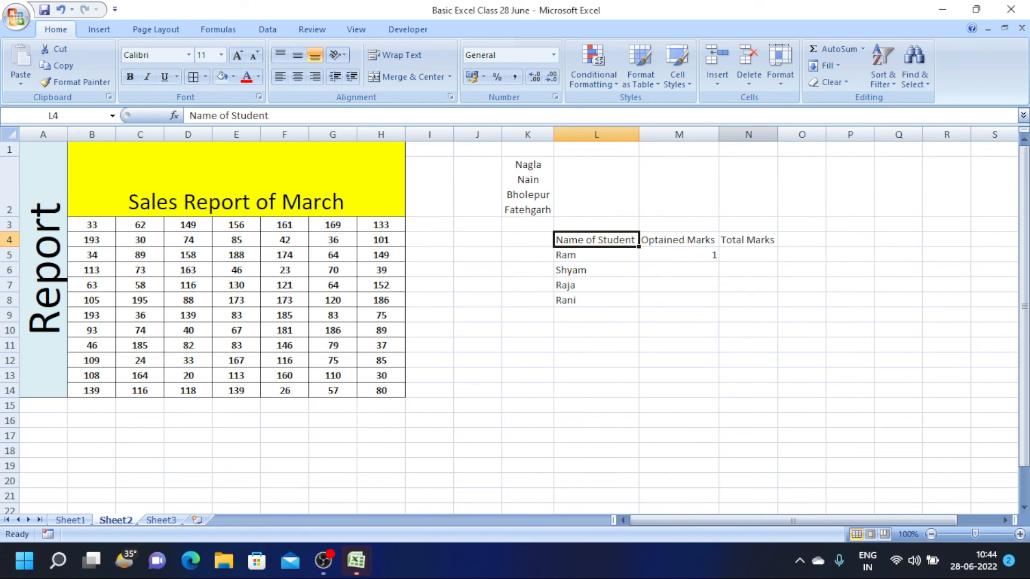
click(679, 255)
key(Delete)
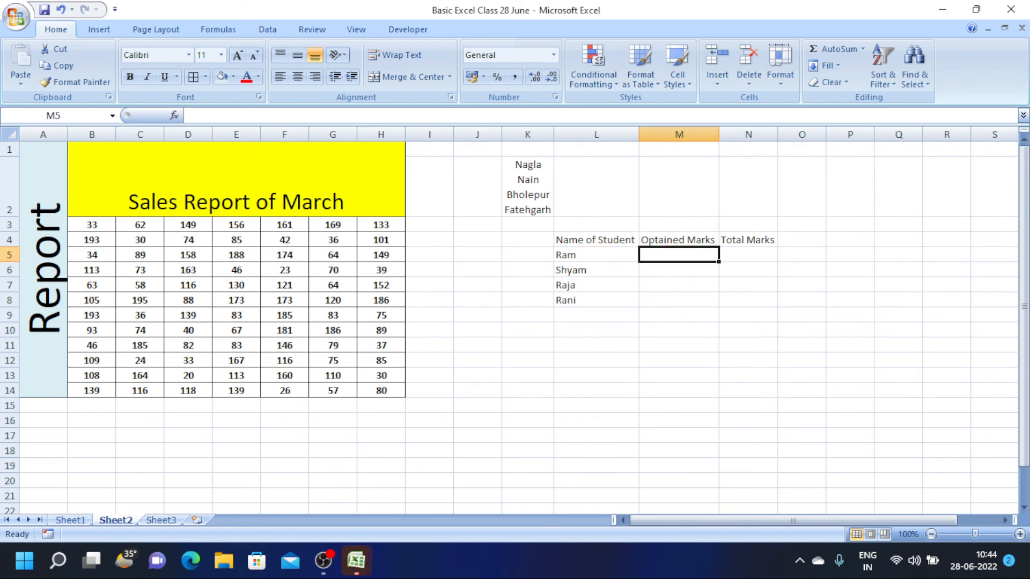
Enter 500 in N5 and fill it down the Total Marks column to N8.
click(748, 240)
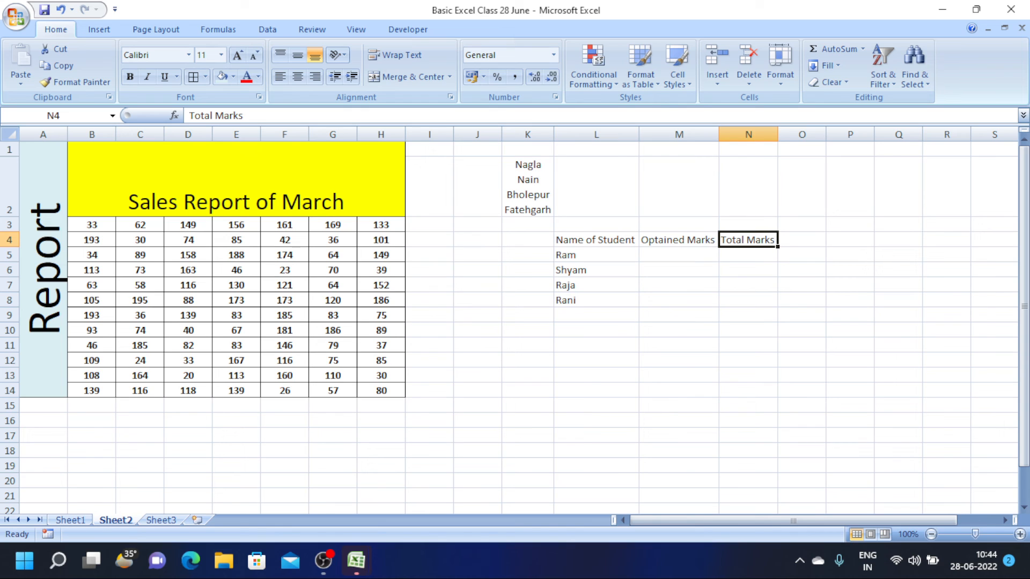
key(Return)
text(500)
key(Return)
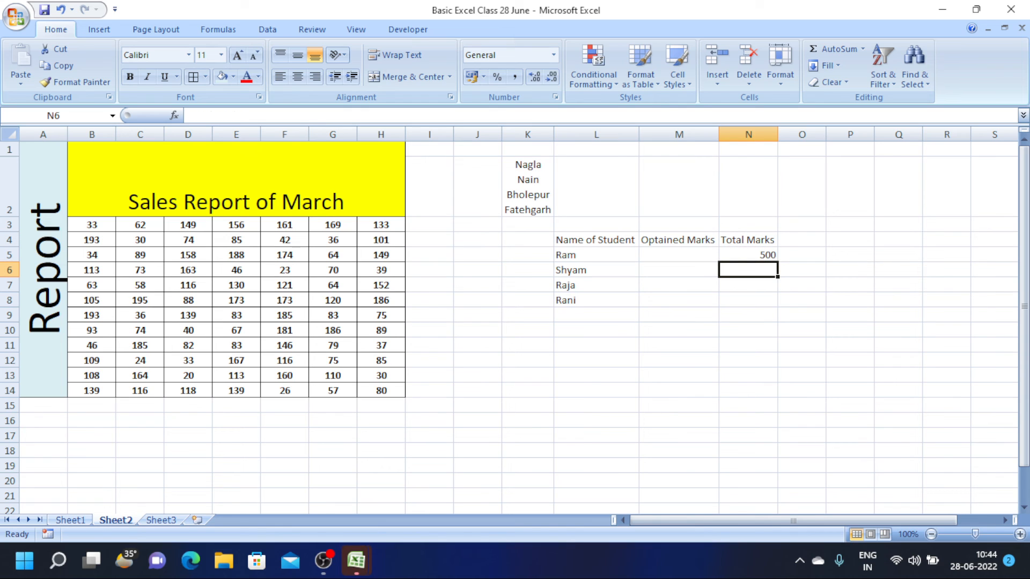
drag(747, 256, 748, 301)
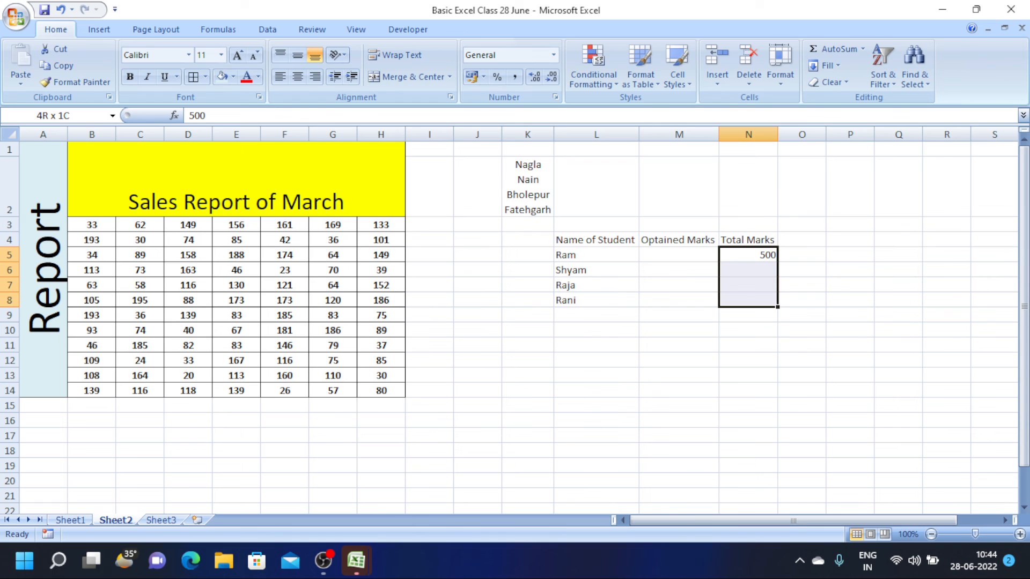
key(ctrl+d)
Enter the obtained marks 300, 244, 389 and 400 for the four students in cells M5:M8.
key(Left)
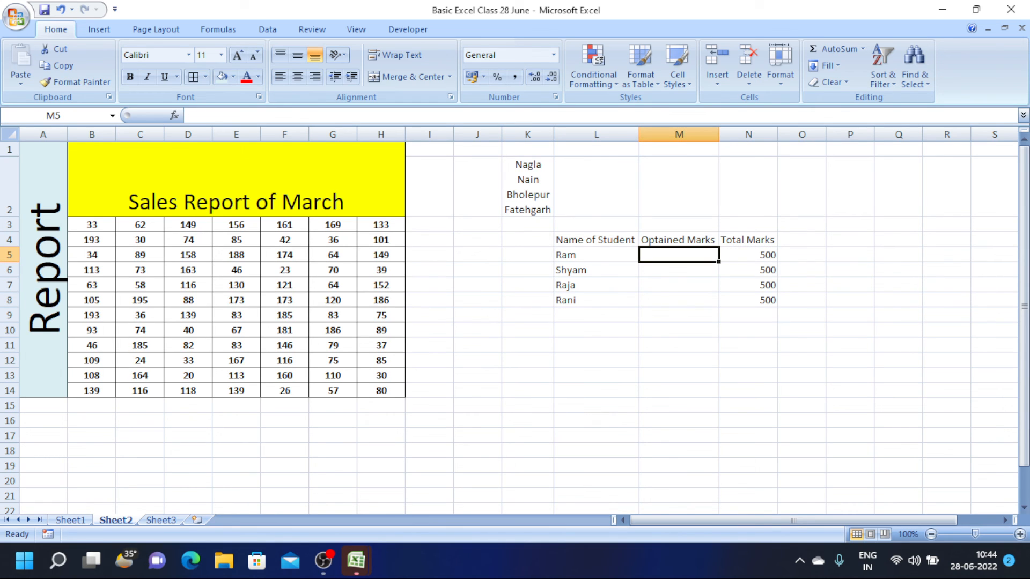
text(300)
key(Return)
text(24)
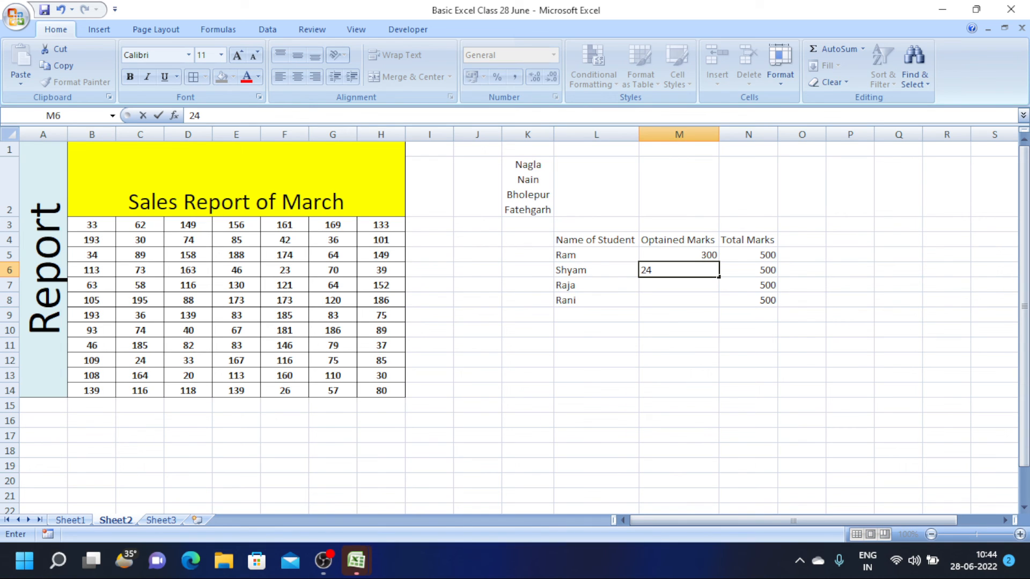
text(4)
key(Return)
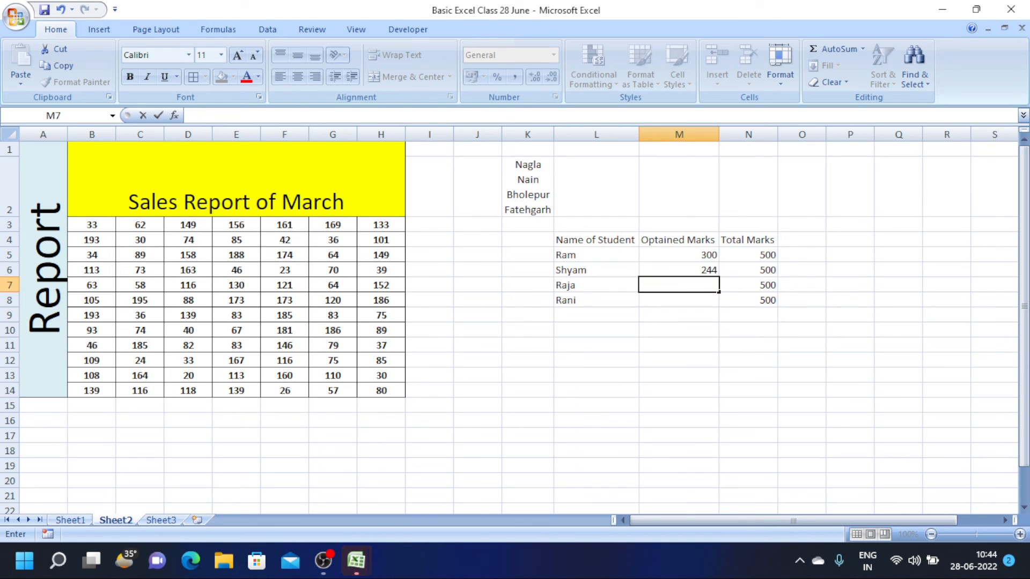
text(389)
key(Return)
text(400)
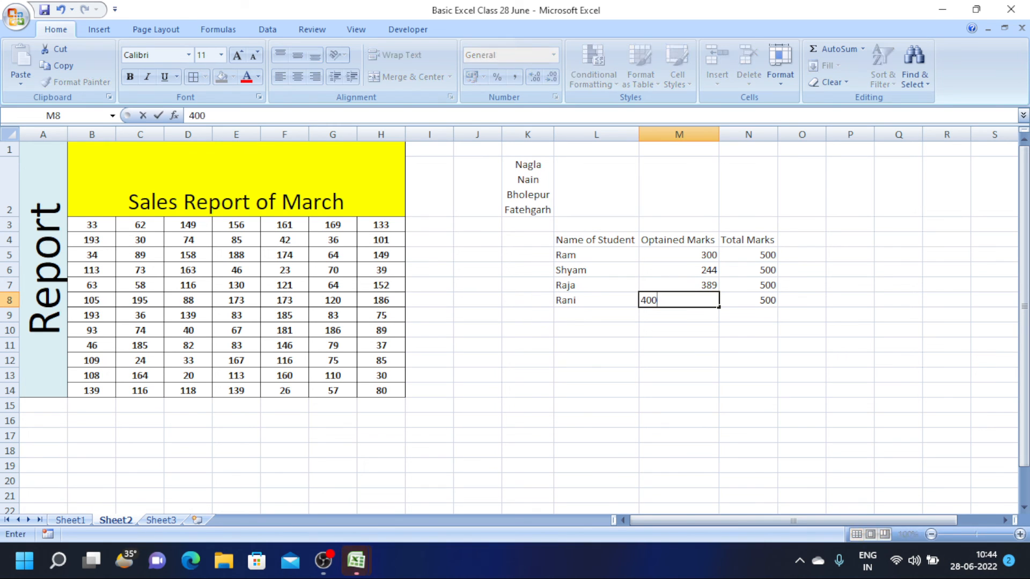
click(678, 224)
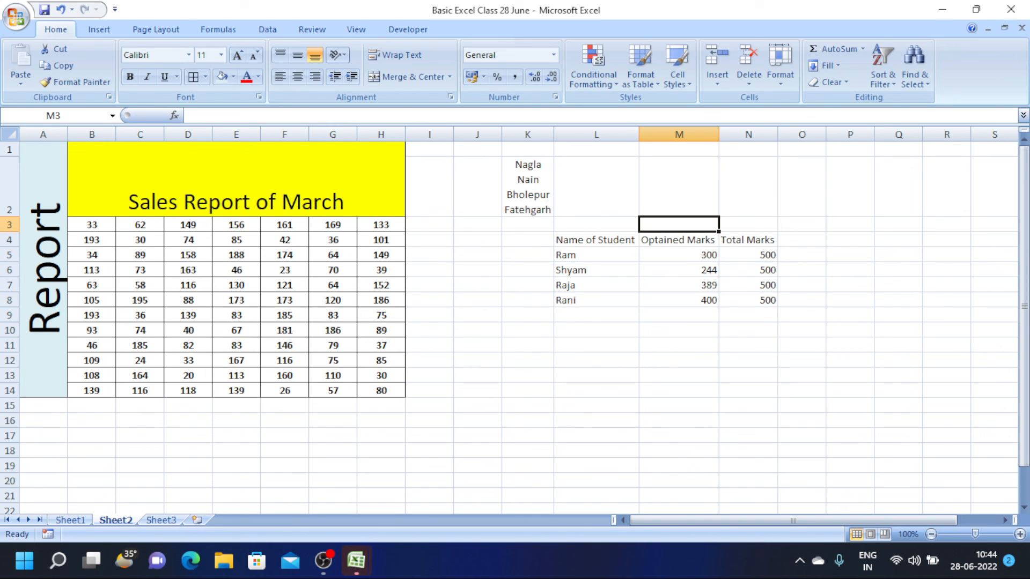
Add the header "% Received" in cell O4, beside Total Marks.
click(801, 240)
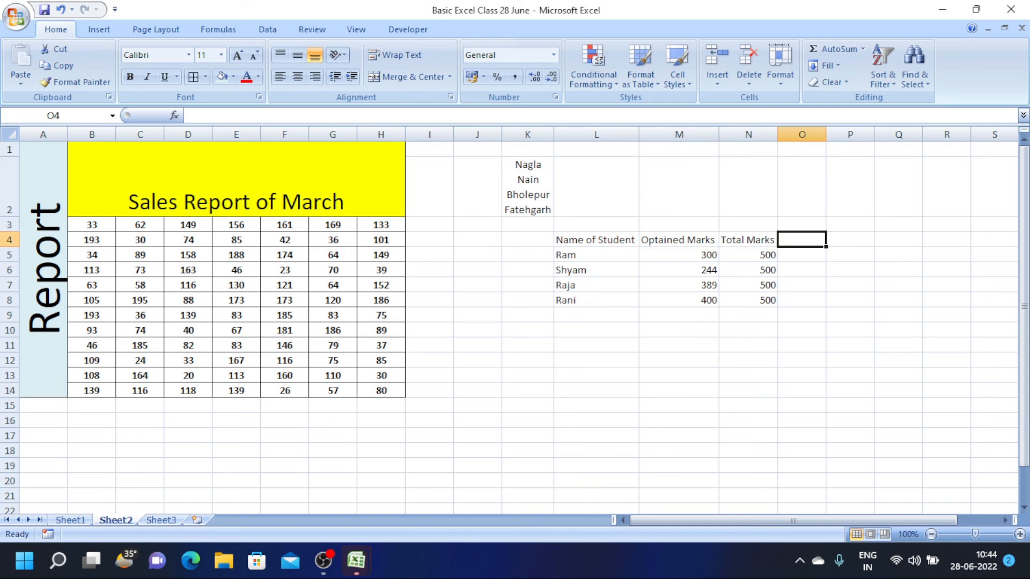
text(%)
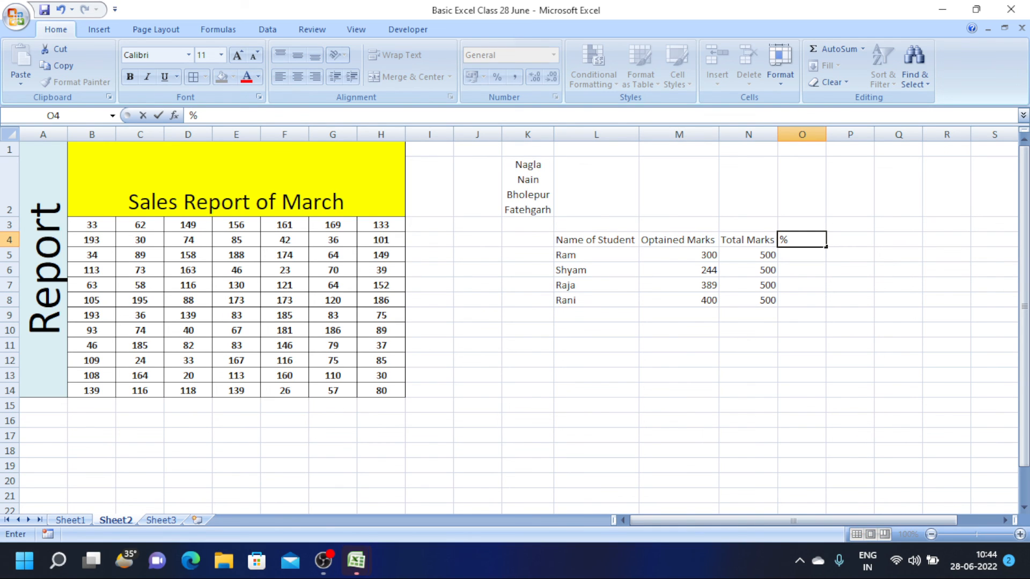
text( Received)
key(Return)
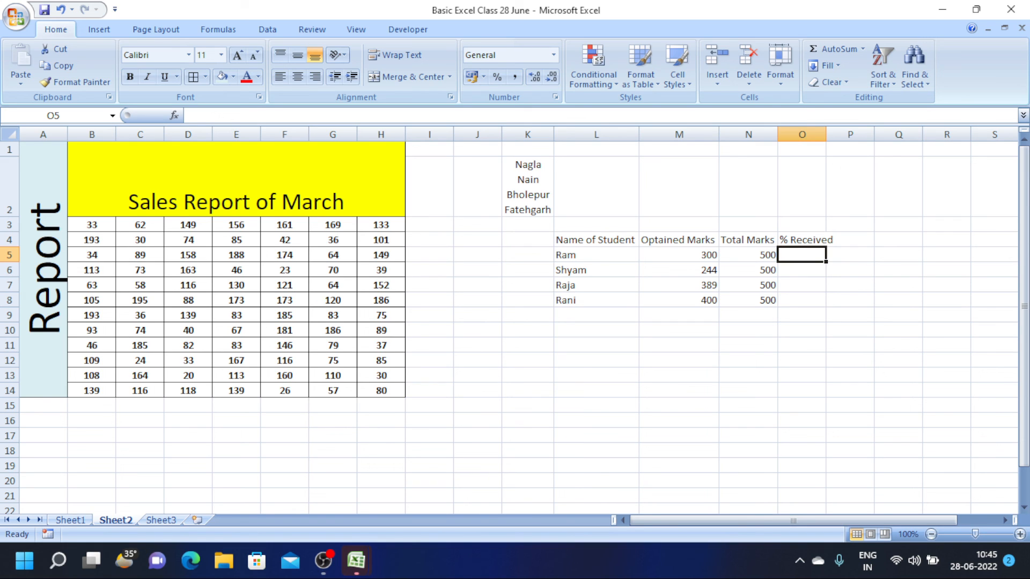
Enter the formula =M5/N5 in O5 to divide the first student's obtained marks by the total marks.
text(=)
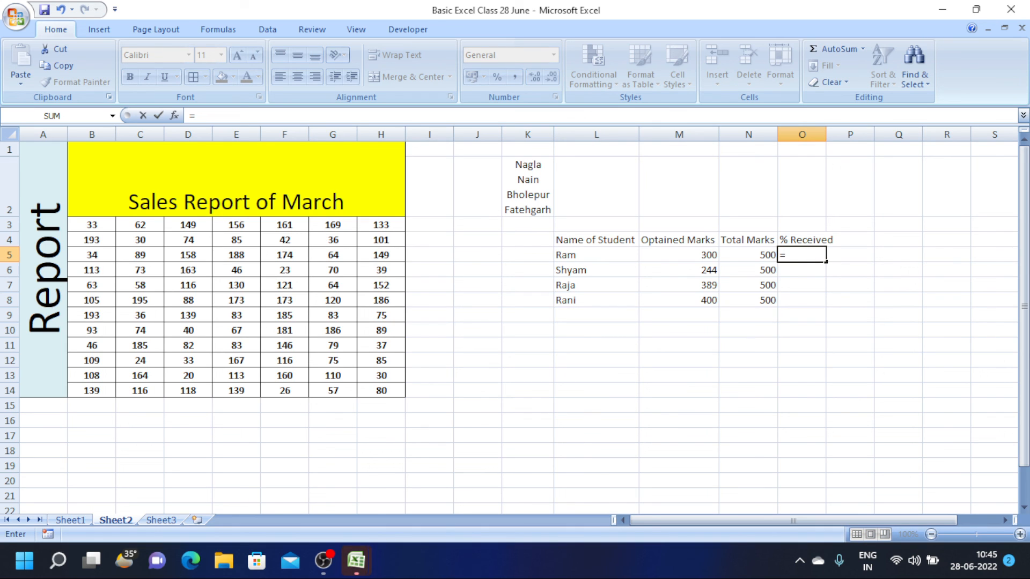
click(679, 255)
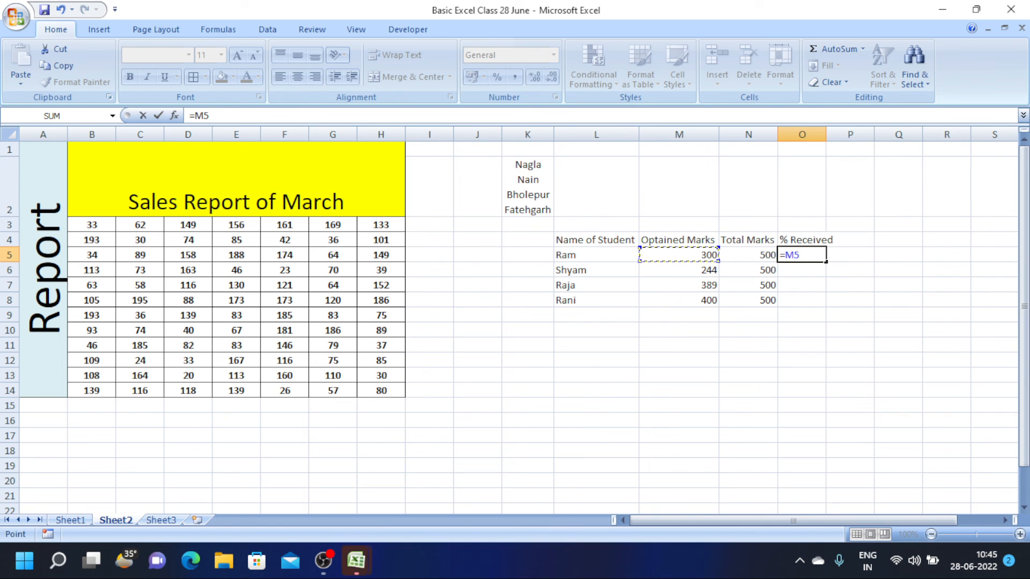
text(/)
key(Left)
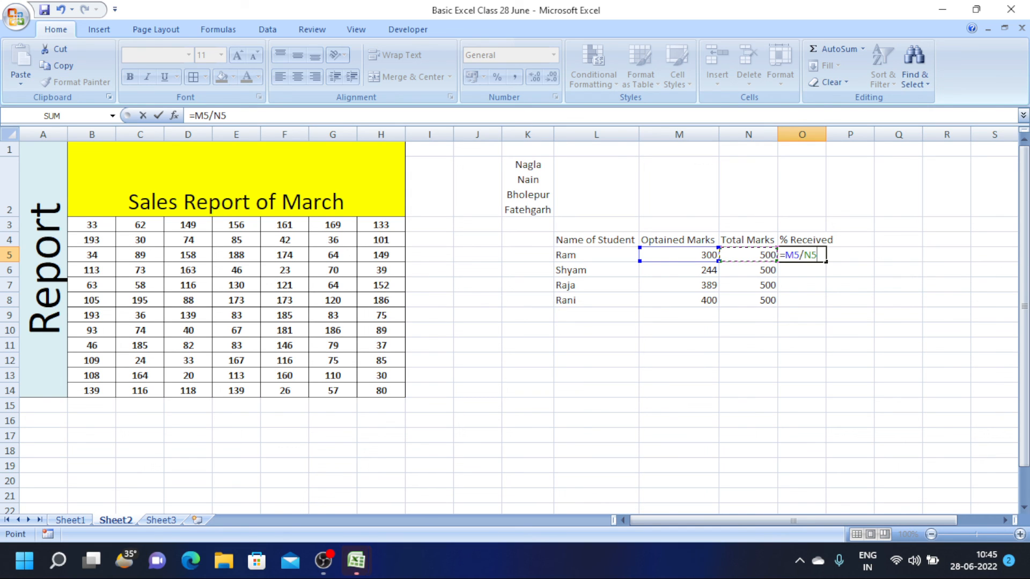
key(Return)
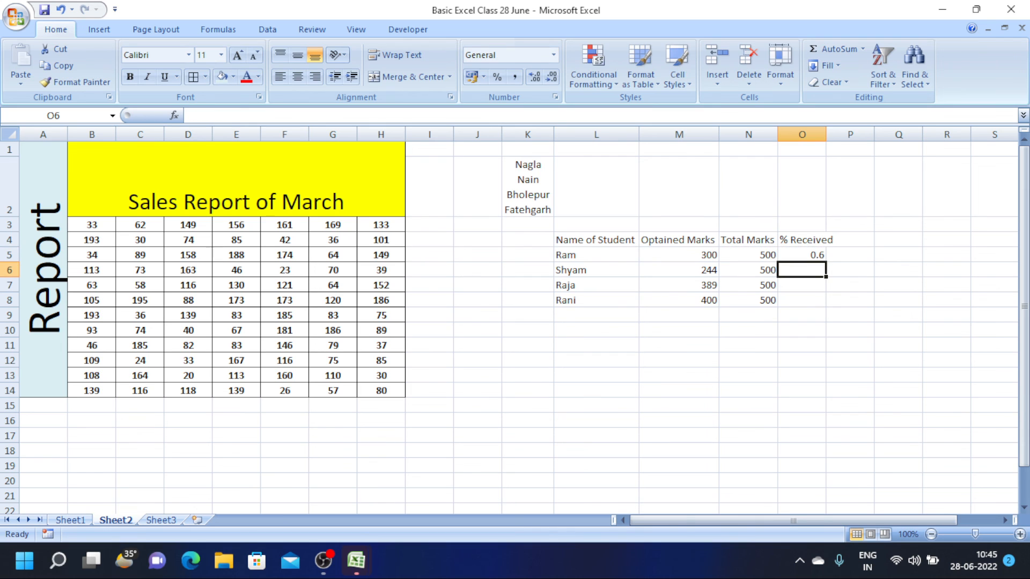
Apply Percent Style to O5 and fill its formula down the % Received column to O8.
key(Up)
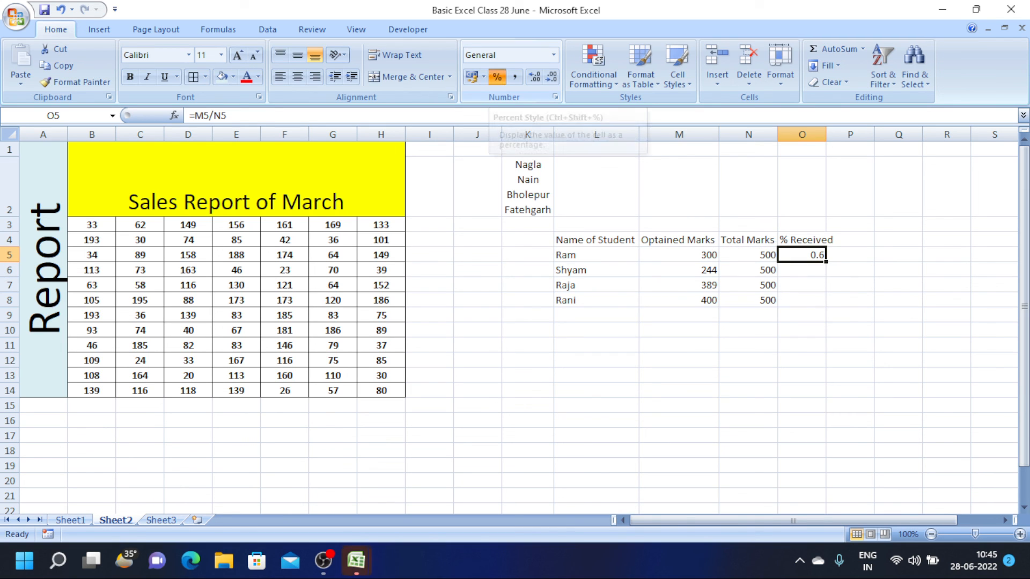
click(497, 77)
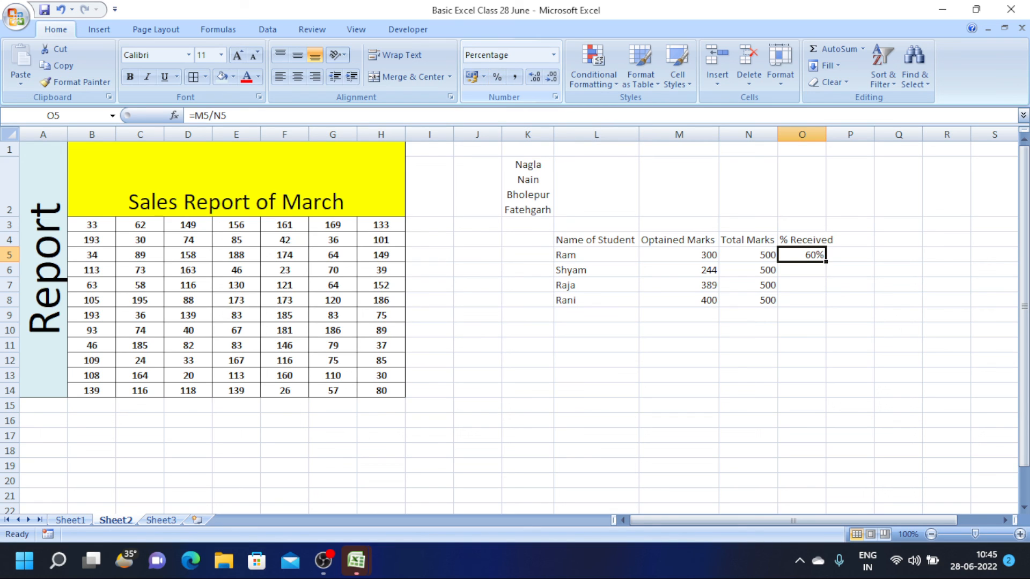
key(shift+Down)
key(shift+Down)
key(shift+Down)
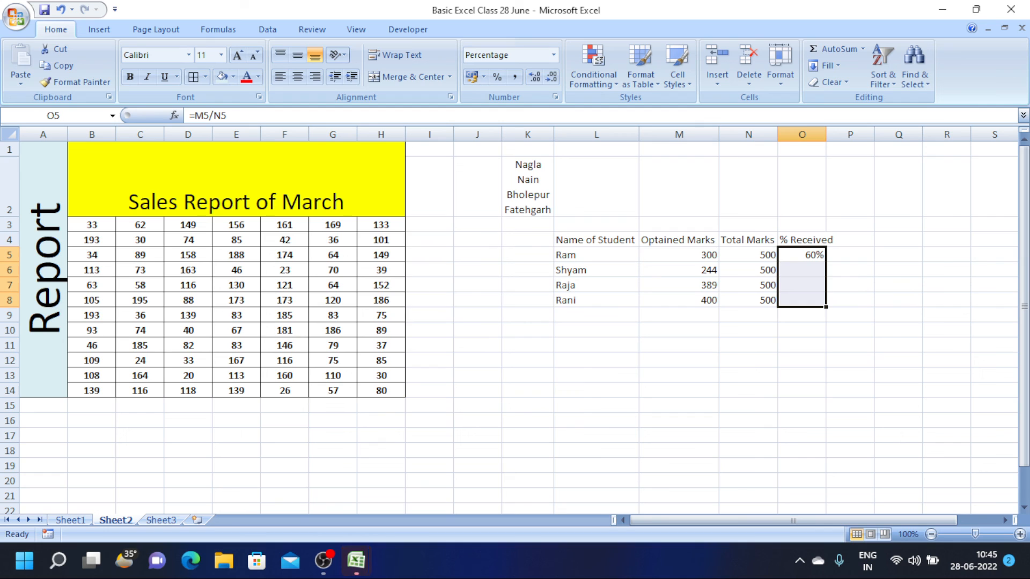
key(ctrl+d)
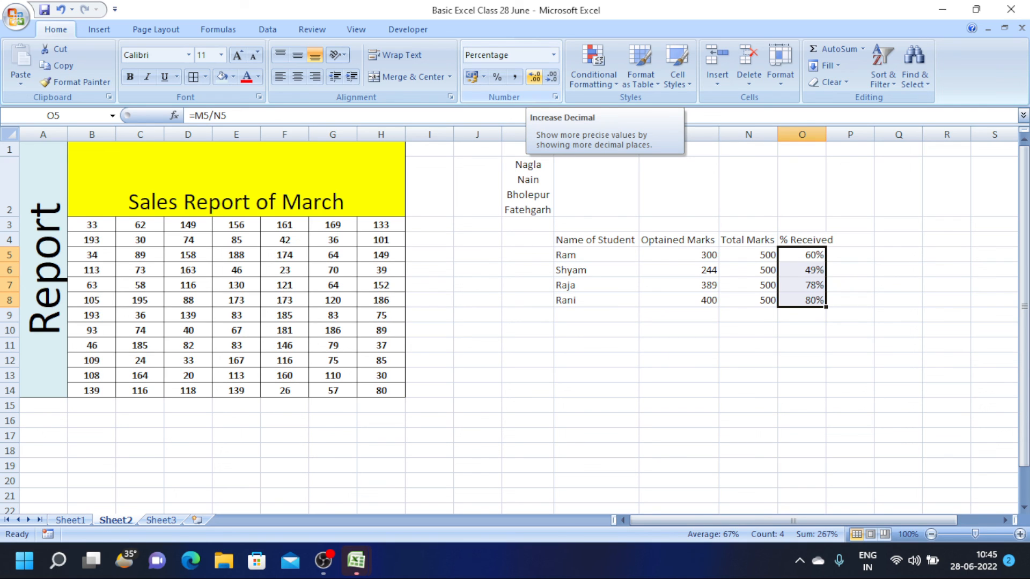
Try showing the percentages in O5:O8 with three decimal places, and reduce them back to whole percentages.
click(535, 77)
click(534, 76)
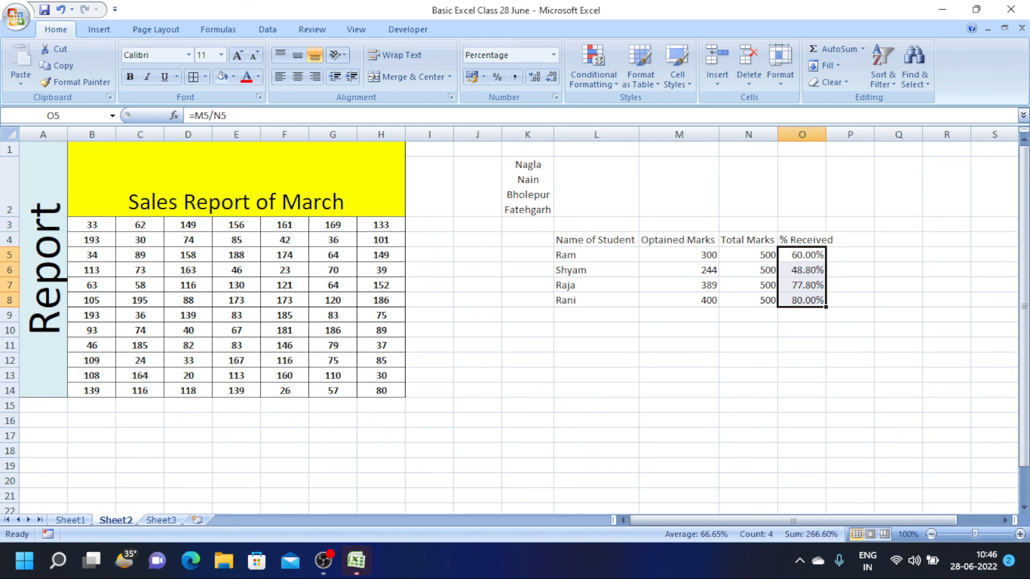
click(534, 76)
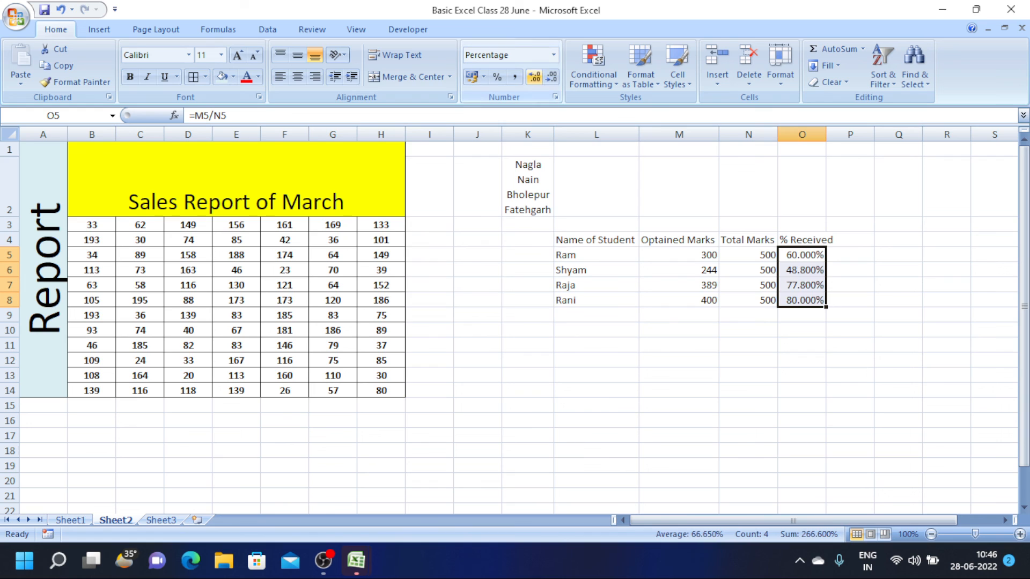
click(551, 77)
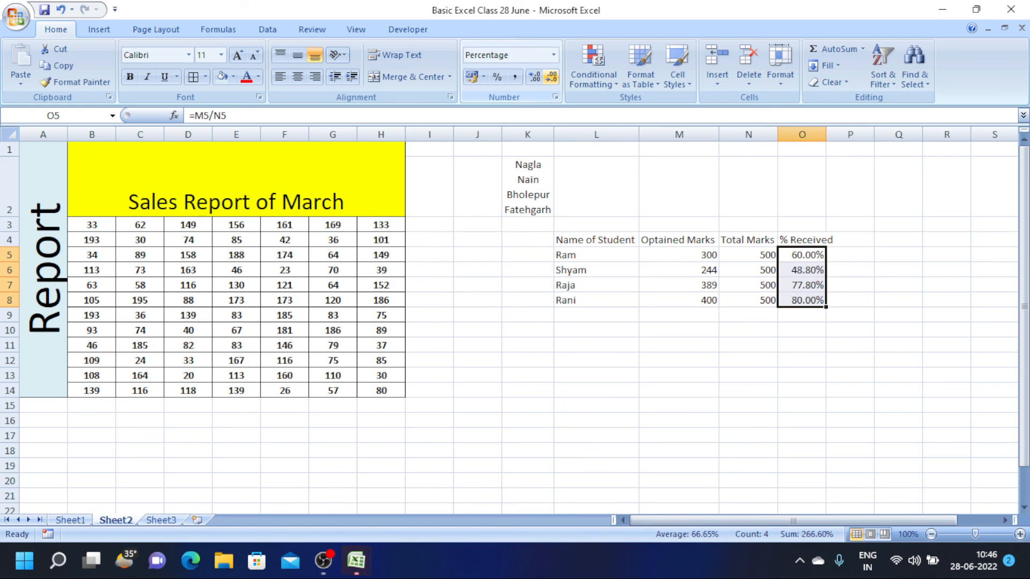
double_click(551, 77)
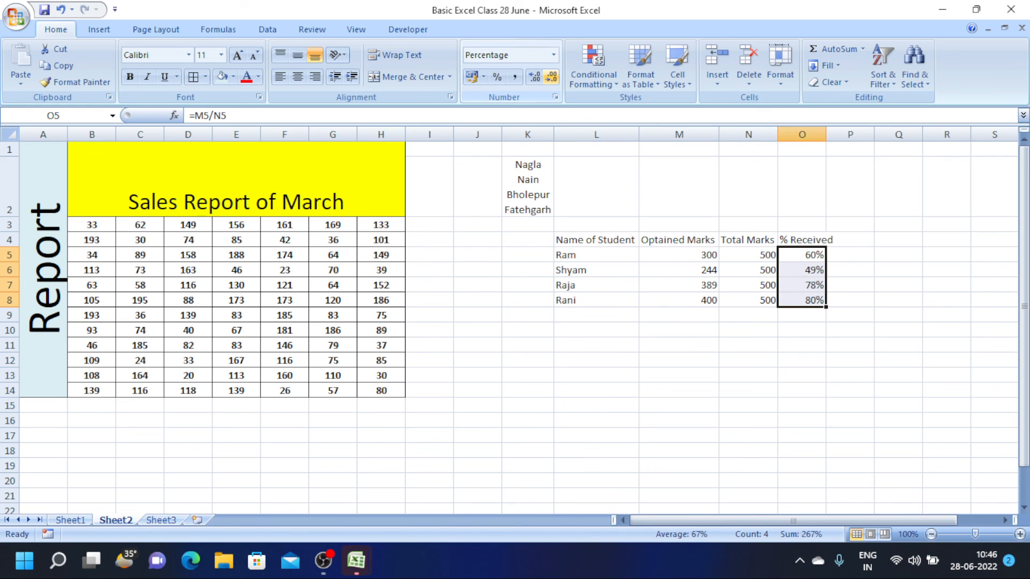
Show the percentages in O5:O8 with one decimal place and deselect the range.
click(535, 76)
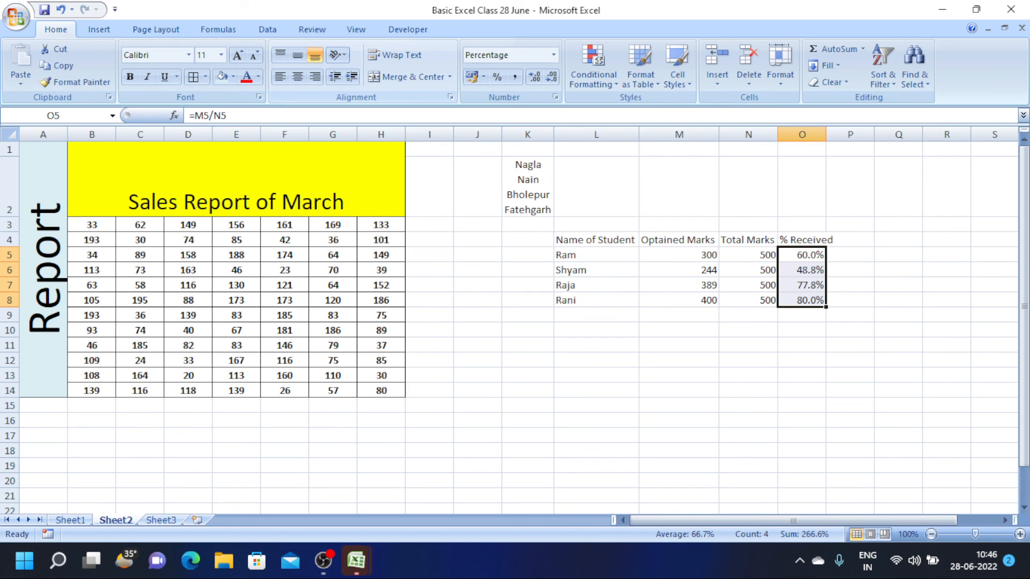
scroll(365, 70, down, 1)
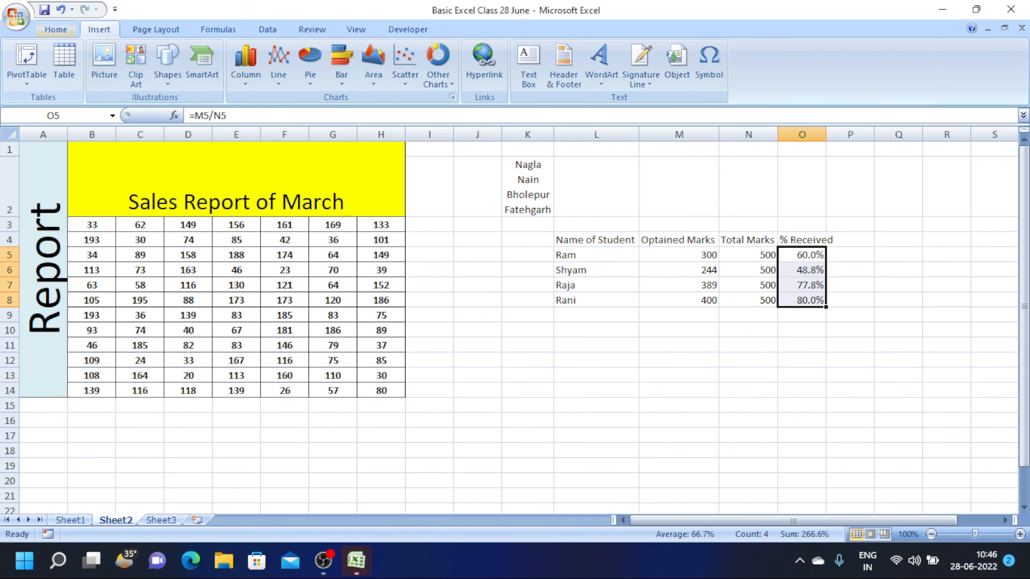
click(55, 29)
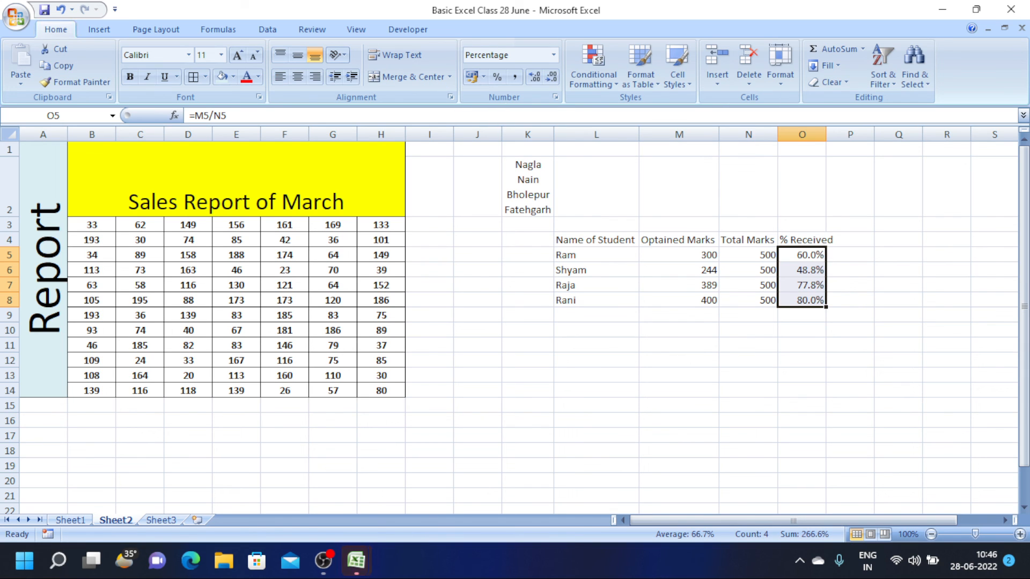
click(429, 300)
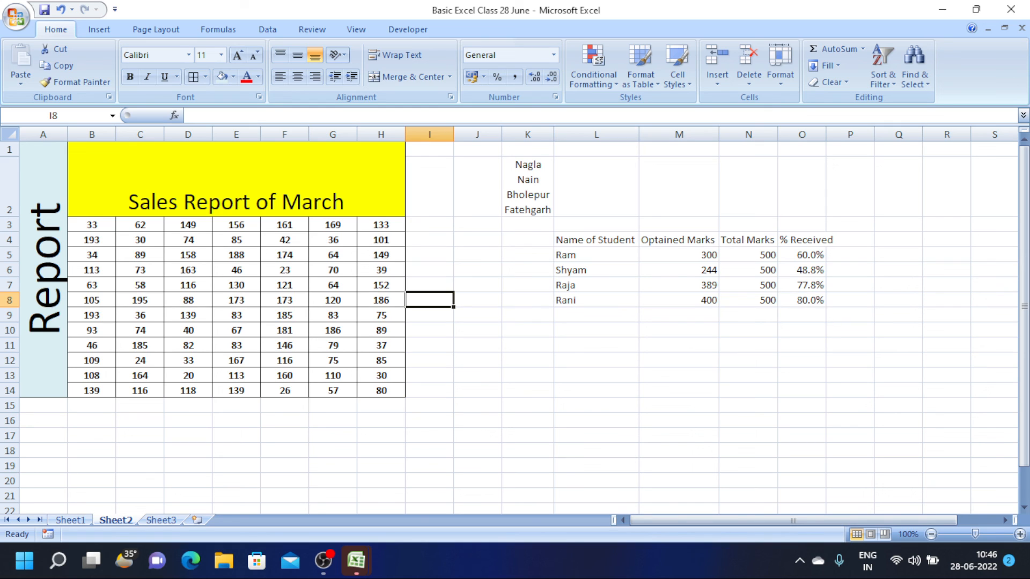
click(528, 390)
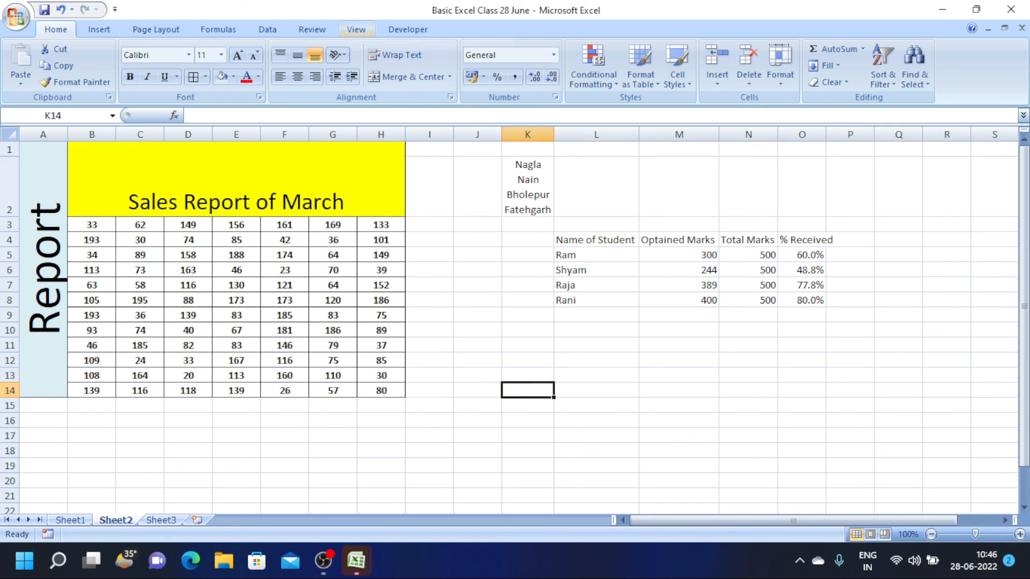
Hide the worksheet gridlines on Sheet2 and show them again.
click(356, 29)
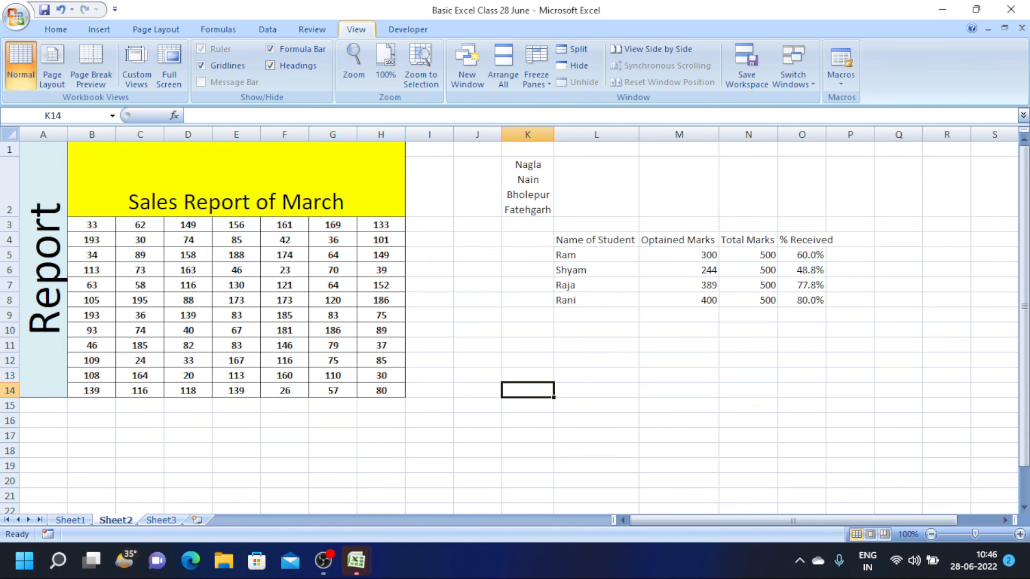
click(201, 66)
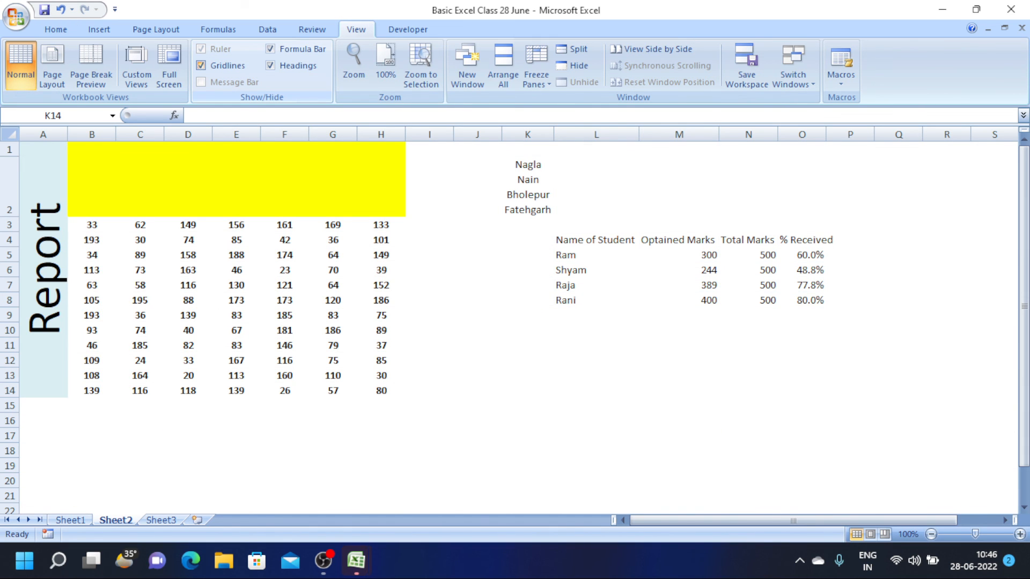
click(477, 330)
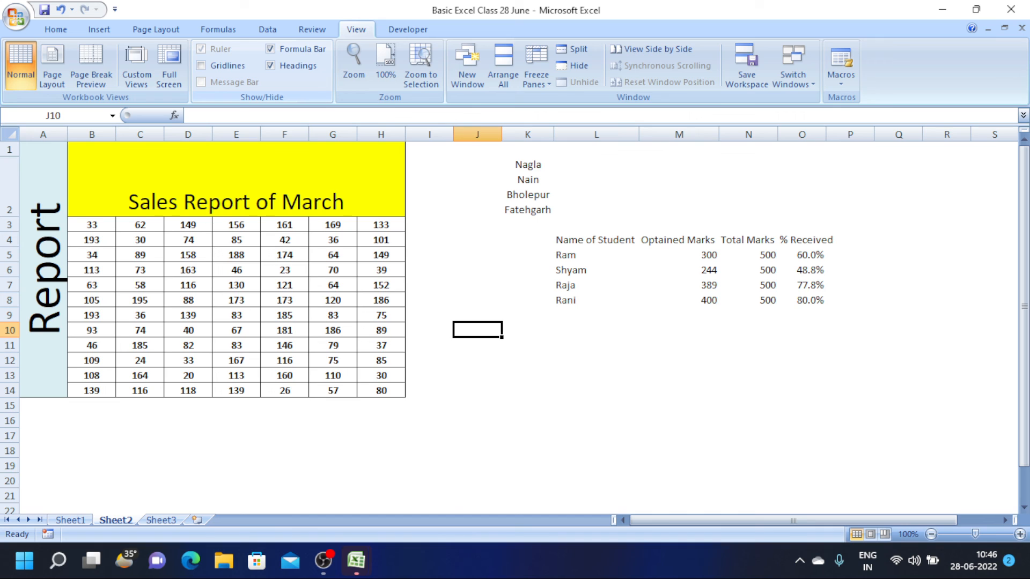
click(202, 65)
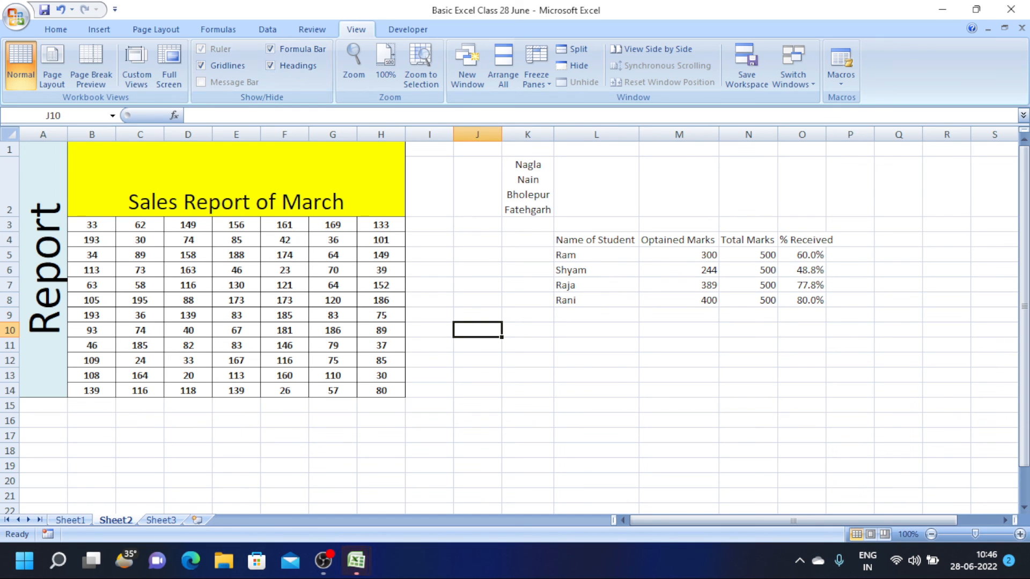
click(477, 285)
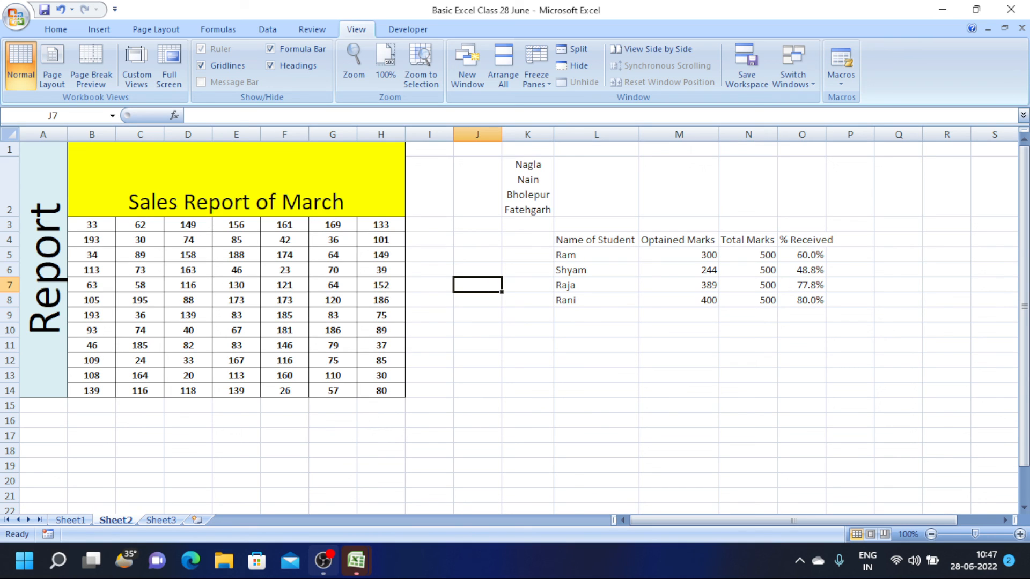
click(323, 560)
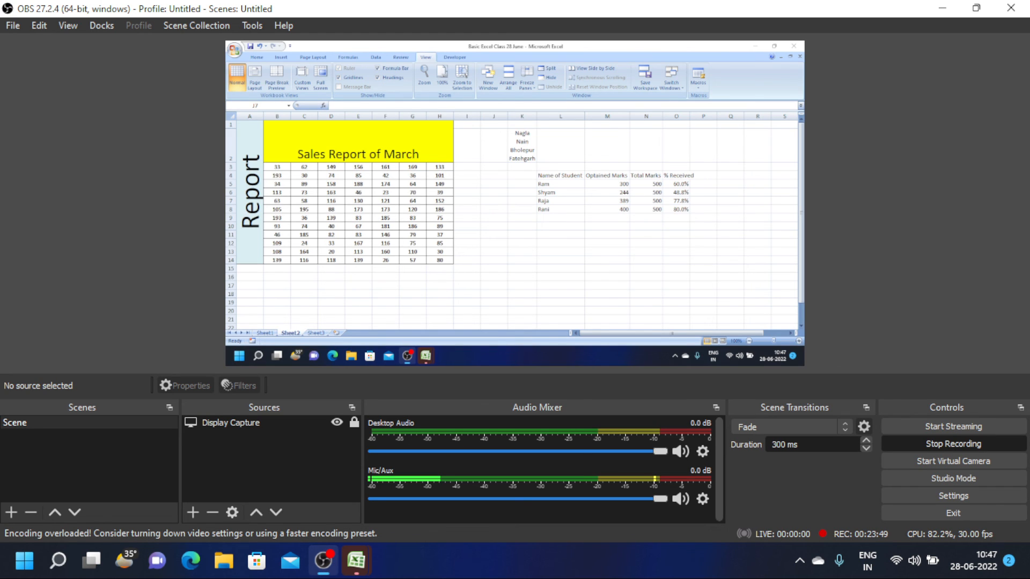